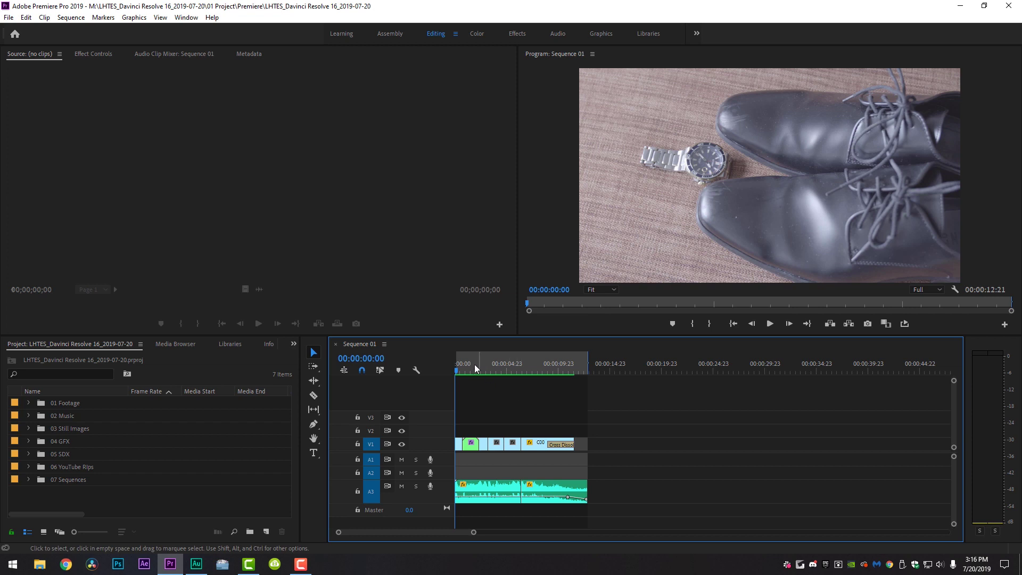
{"action": "left_click_drag", "start_coordinate": [457, 371], "coordinate": [531, 371]}
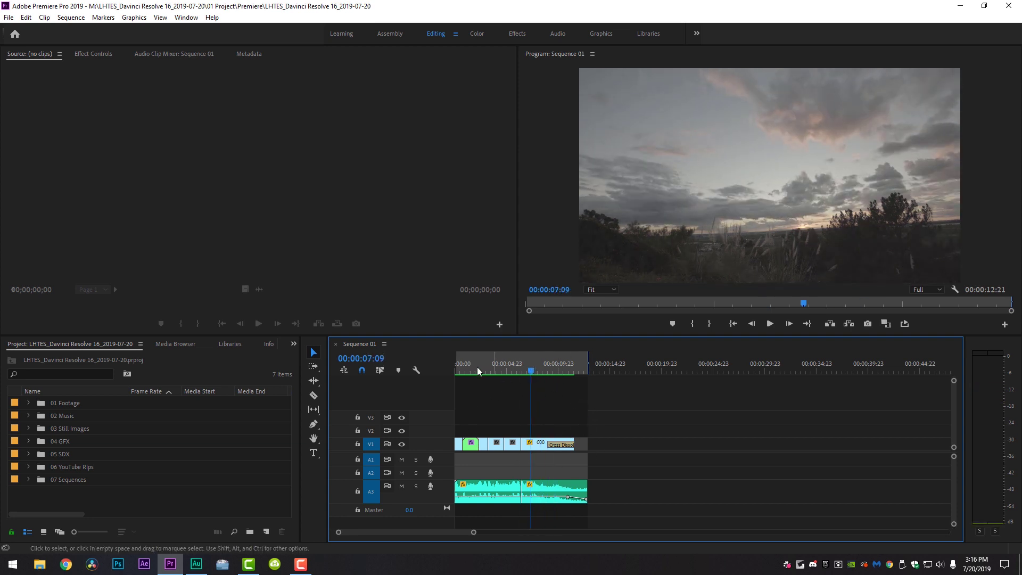
{"action": "key", "text": "Home"}
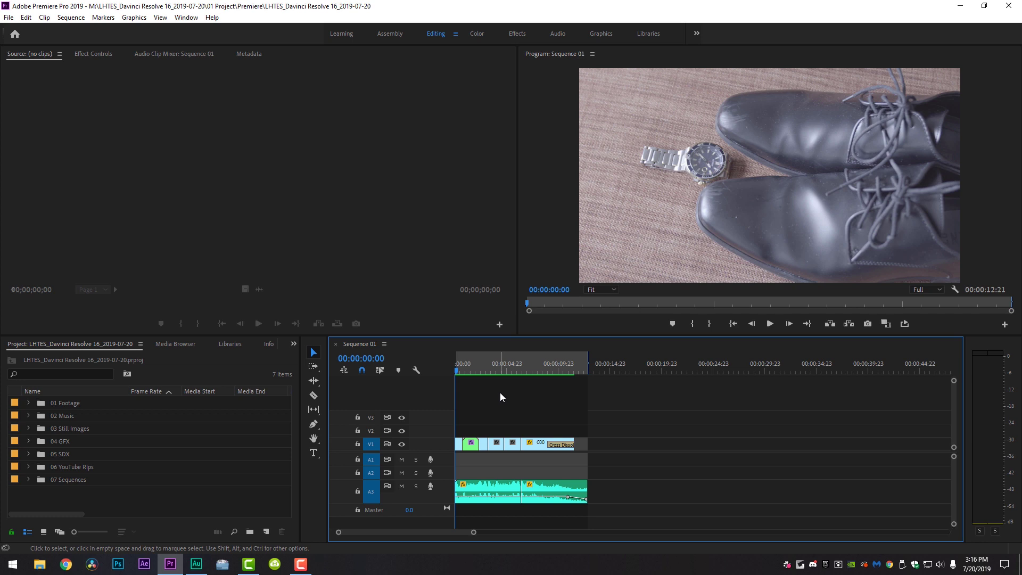
- Open Premiere's export settings and choose QuickTime format with the Apple ProRes 4444 preset
{"action": "key", "text": "ctrl+m"}
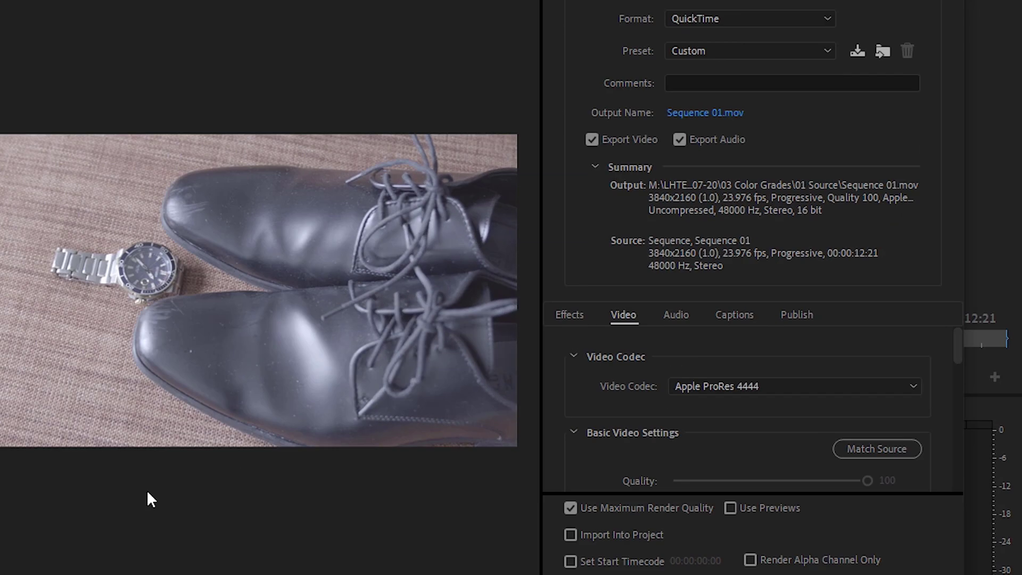
{"action": "left_click", "coordinate": [723, 18]}
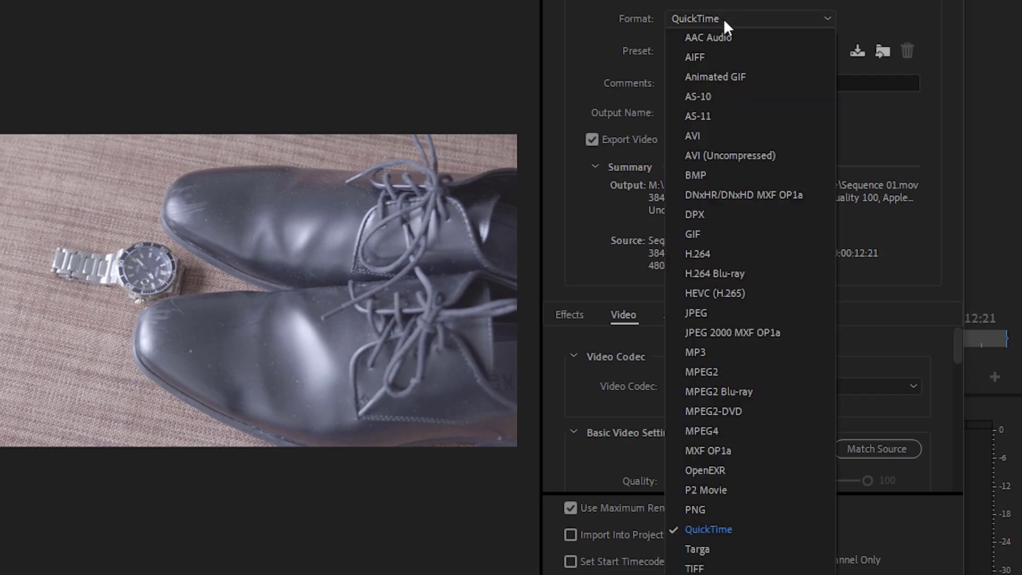
{"action": "left_click", "coordinate": [721, 531]}
{"action": "left_click", "coordinate": [720, 49]}
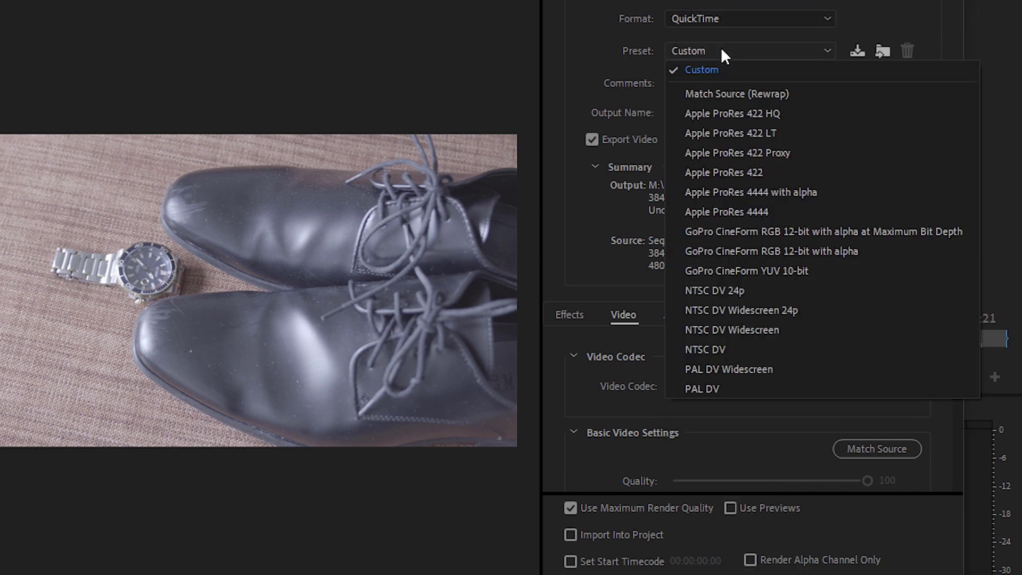
{"action": "left_click", "coordinate": [745, 211]}
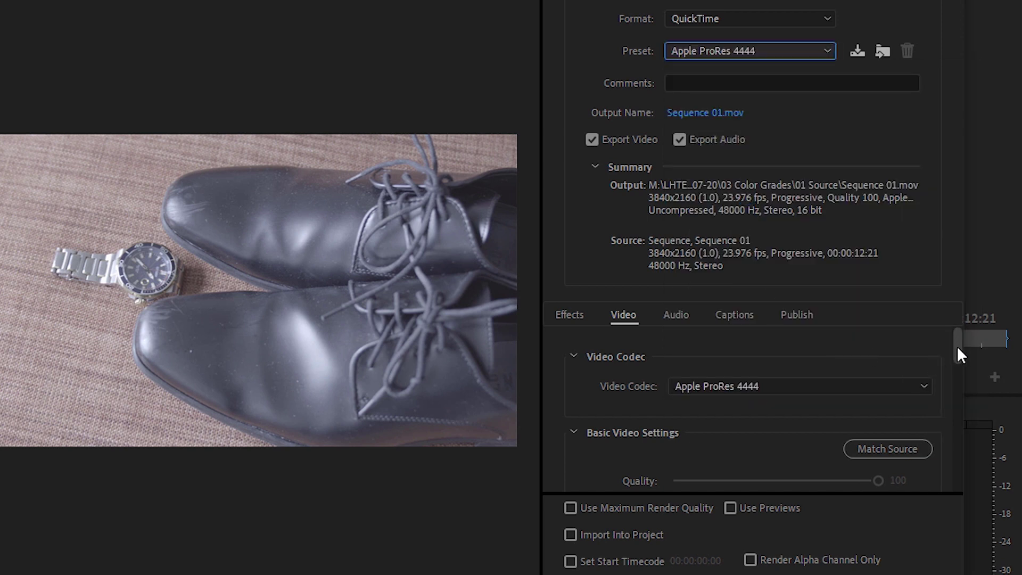
- Enable Render at Maximum Depth and Max Render Quality, with 16-bpc depth
{"action": "left_click_drag", "start_coordinate": [956, 346], "coordinate": [962, 410]}
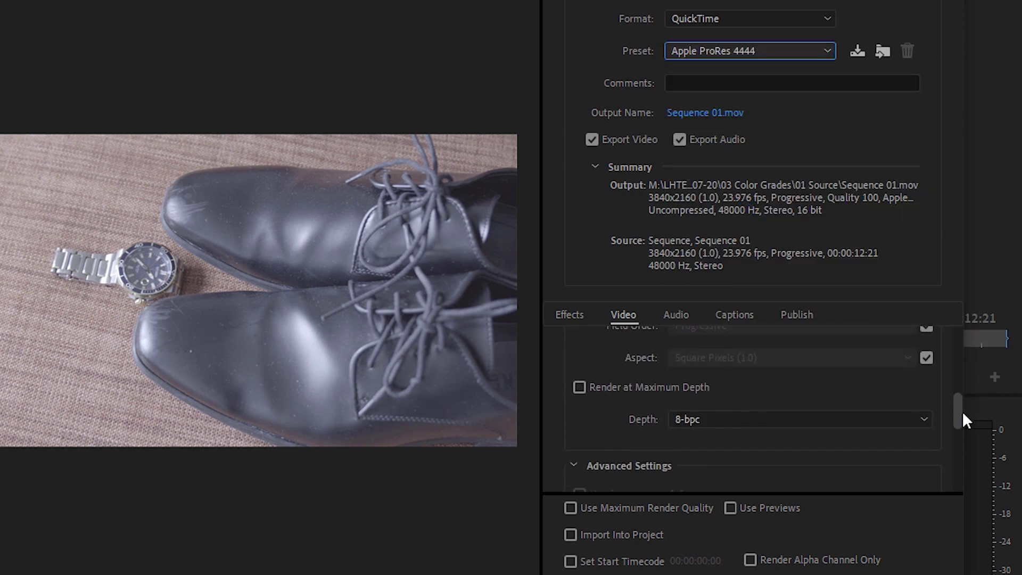
{"action": "left_click", "coordinate": [579, 380]}
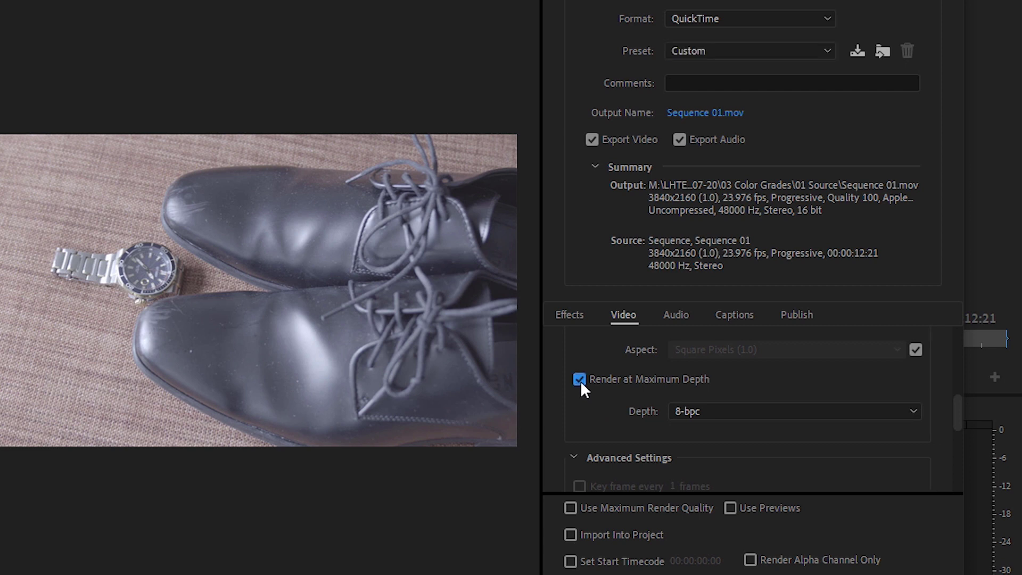
{"action": "left_click", "coordinate": [570, 507]}
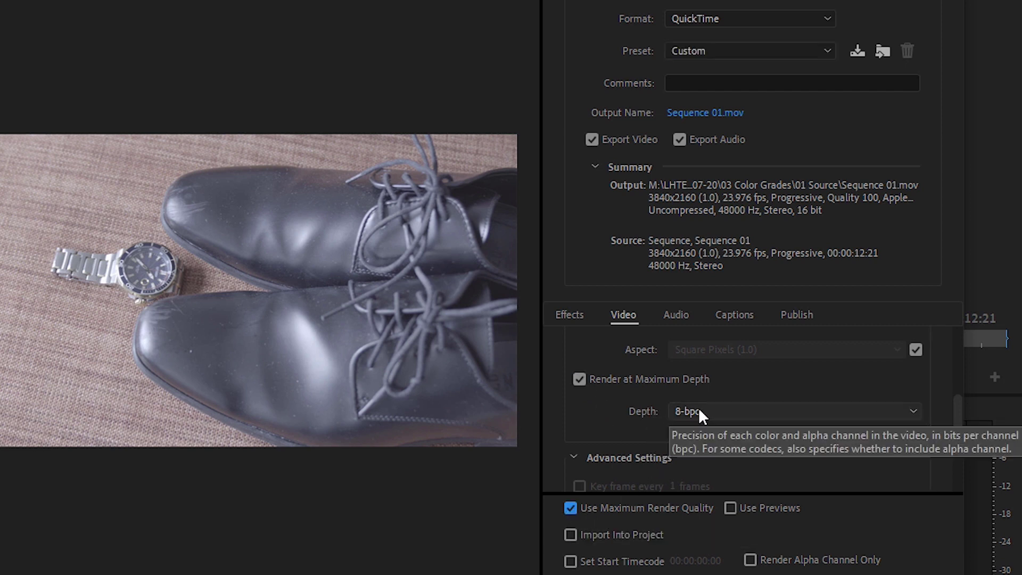
{"action": "left_click", "coordinate": [720, 411]}
{"action": "left_click", "coordinate": [728, 469]}
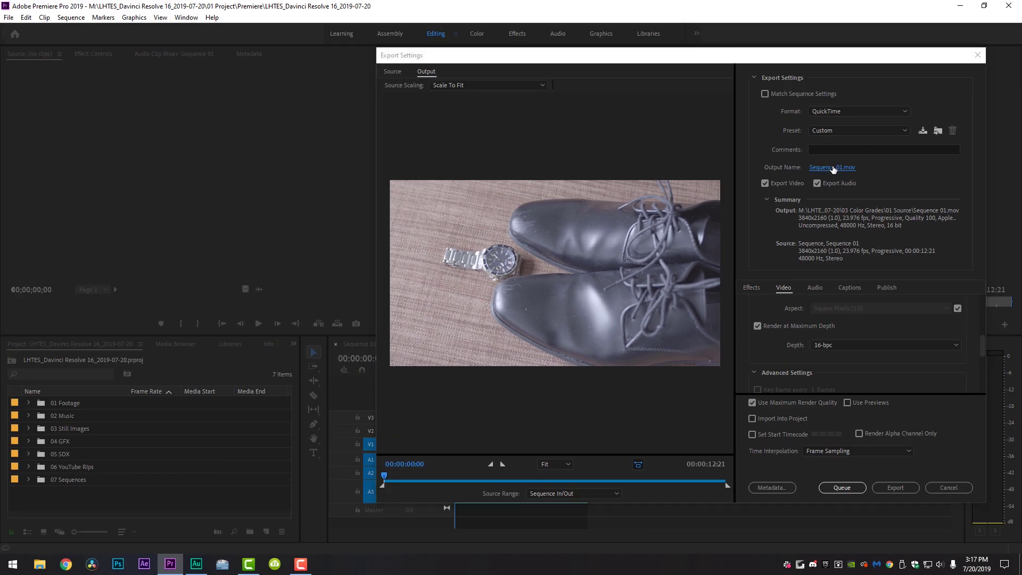
- Name the output file 'Wedding Clips' and start the export
{"action": "left_click", "coordinate": [708, 114]}
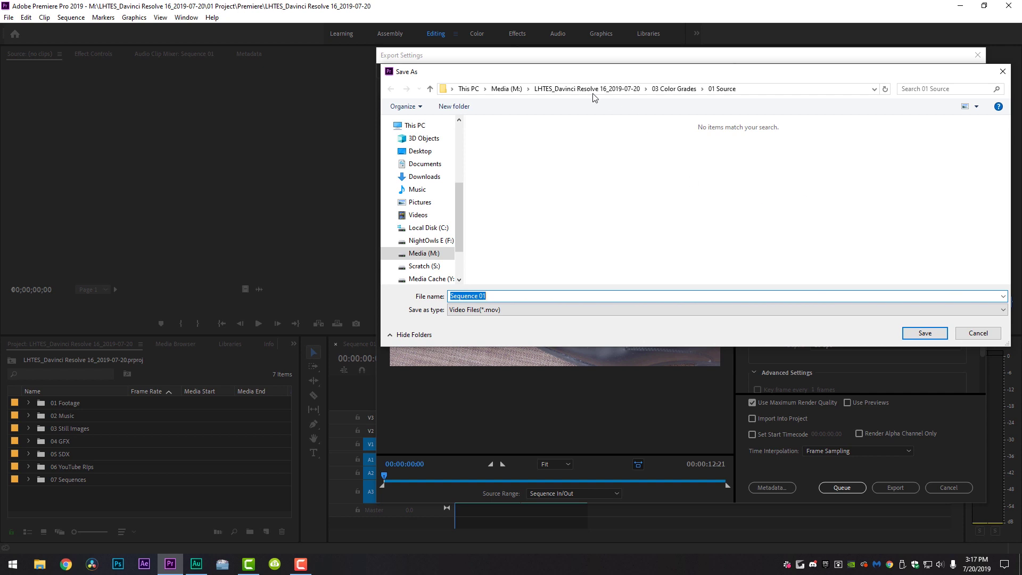
{"action": "type", "text": "Wedding Clips"}
{"action": "left_click", "coordinate": [925, 333]}
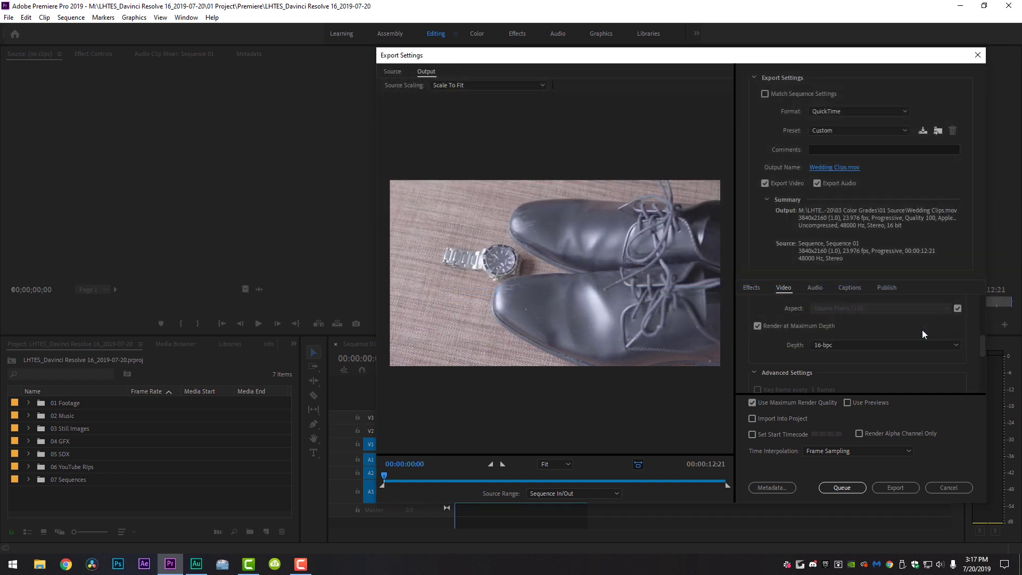
{"action": "left_click", "coordinate": [895, 487]}
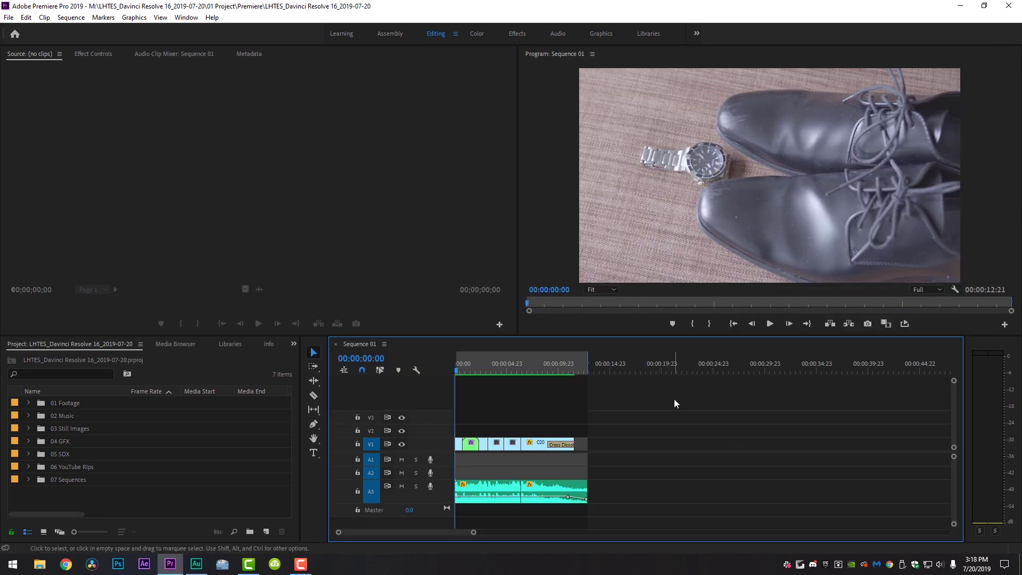
- Save the Premiere project with Ctrl+S and minimise the Premiere Pro window
{"action": "key", "text": "ctrl+s"}
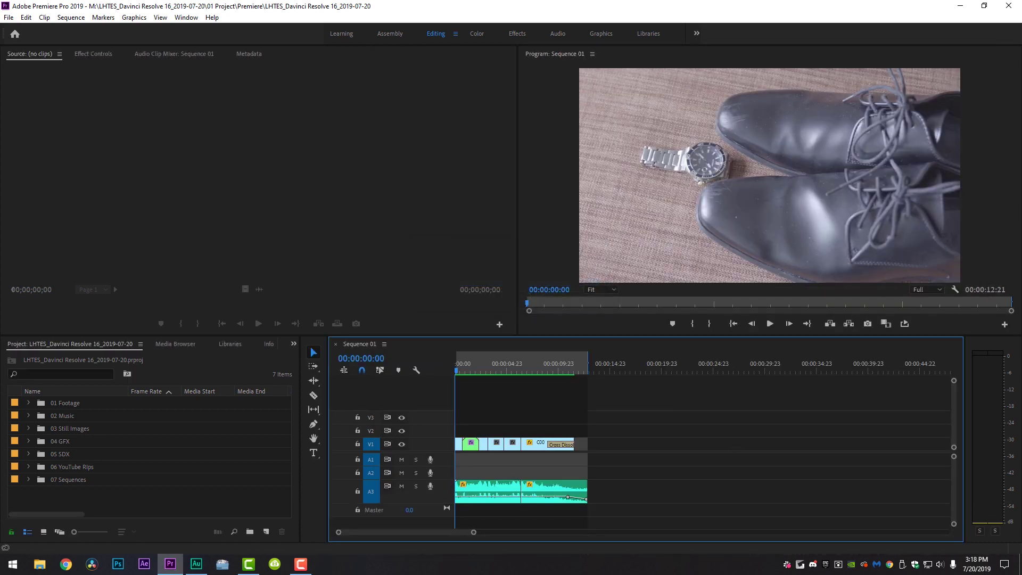
{"action": "left_click", "coordinate": [960, 6]}
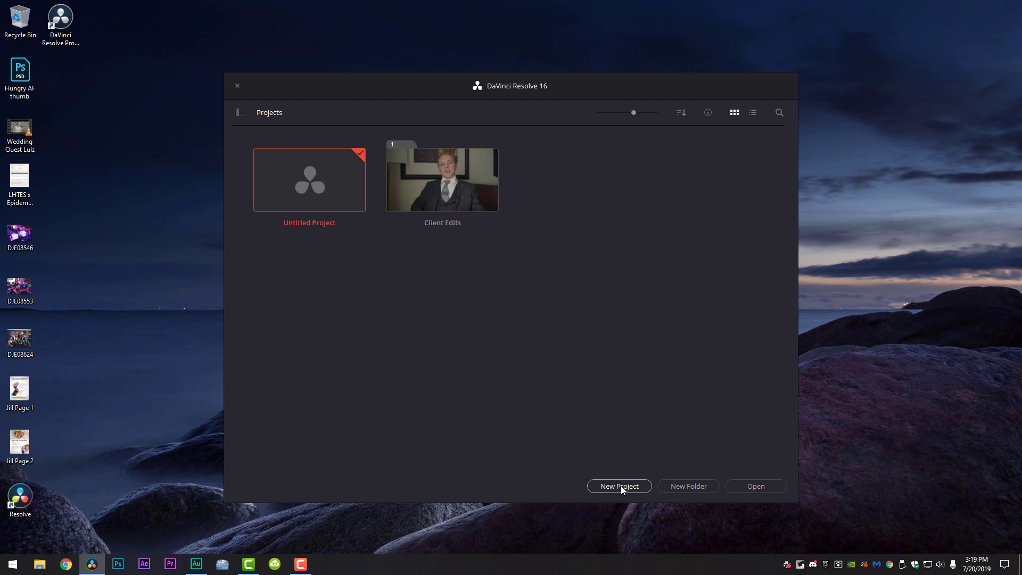
- Create and open a new DaVinci Resolve project named 'Wedding Clips'
{"action": "left_click", "coordinate": [621, 485]}
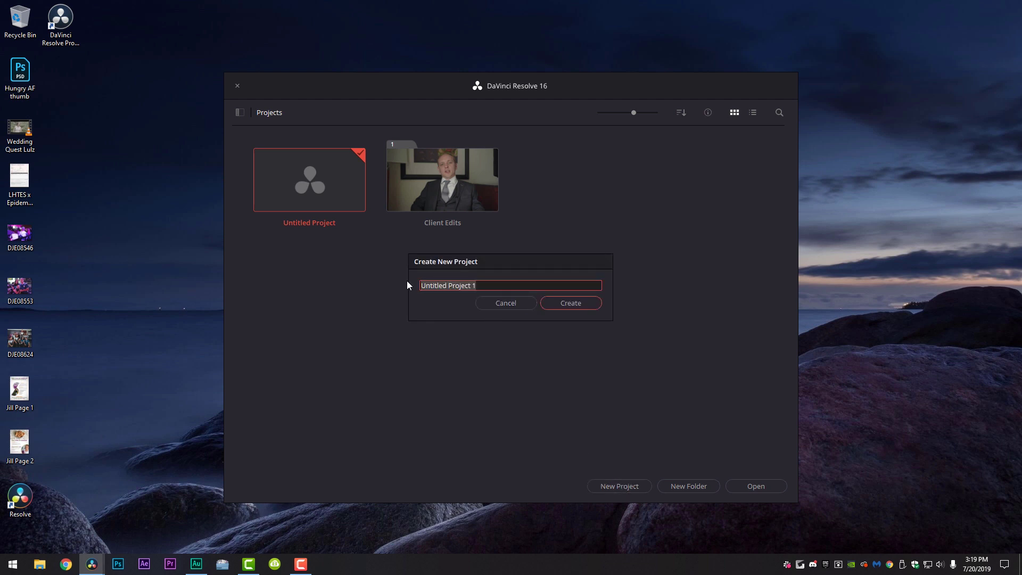
{"action": "type", "text": "Wedding Clips"}
{"action": "left_click", "coordinate": [570, 303]}
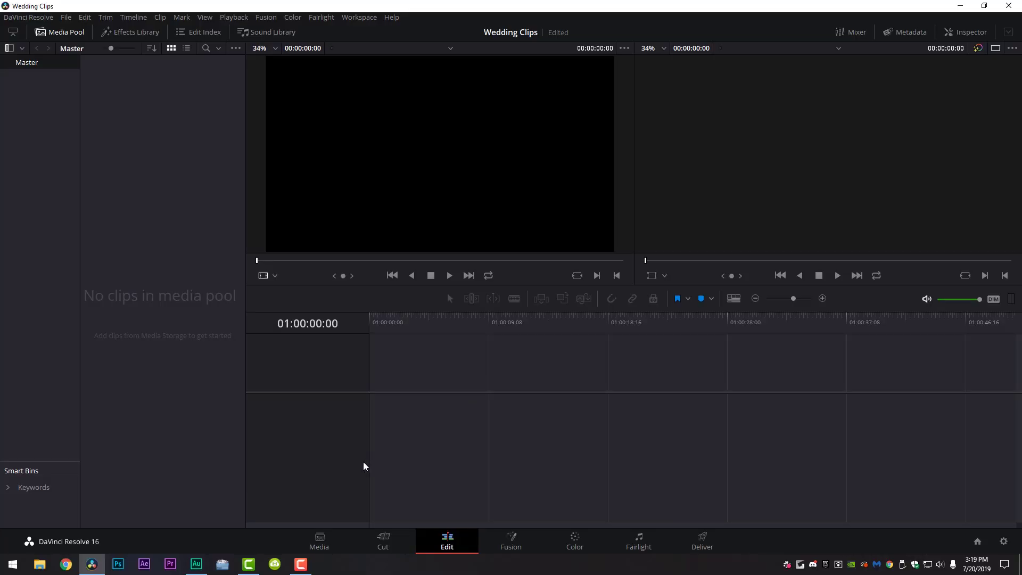
- On the Media page, browse to 03 Color Grades > 01 Source and select Wedding Clips.mov
{"action": "left_click", "coordinate": [320, 541]}
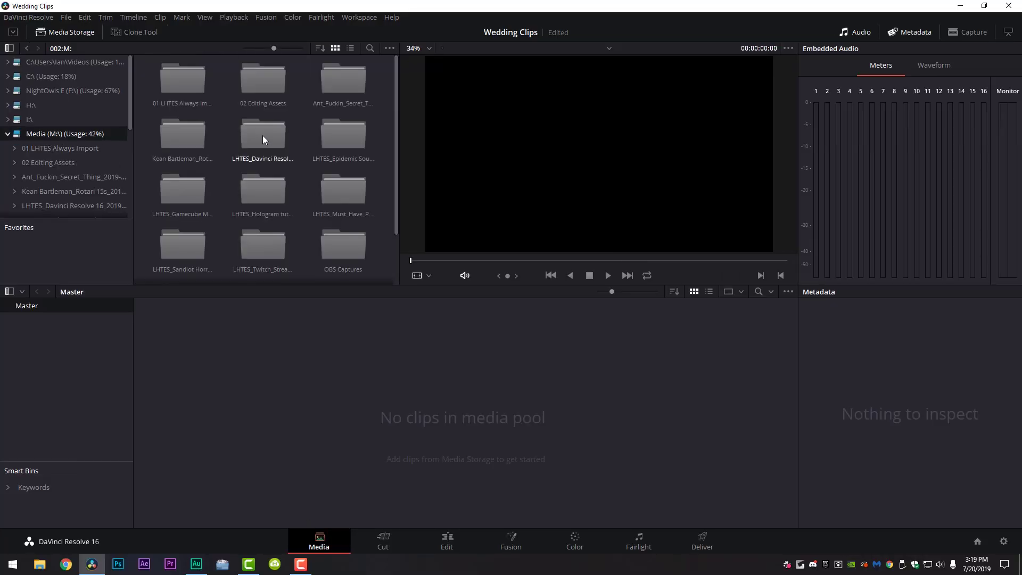
{"action": "double_click", "coordinate": [265, 136]}
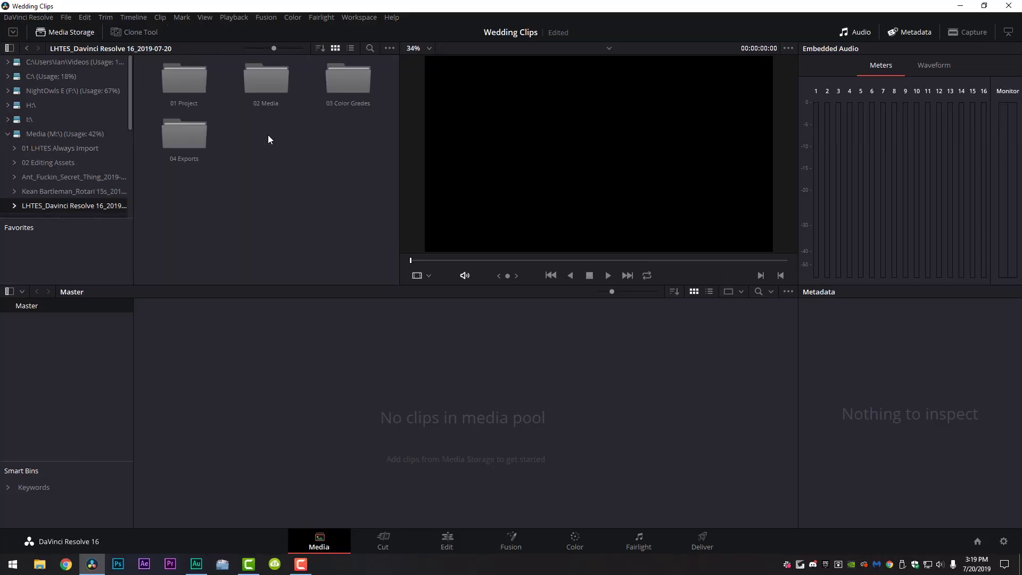
{"action": "double_click", "coordinate": [348, 81]}
{"action": "double_click", "coordinate": [196, 83]}
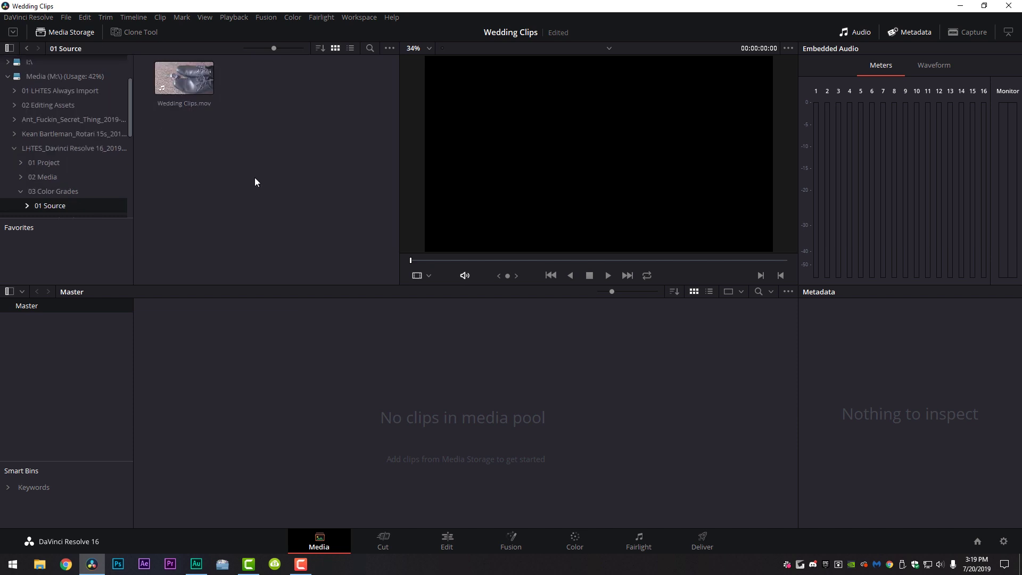
{"action": "left_click", "coordinate": [188, 85]}
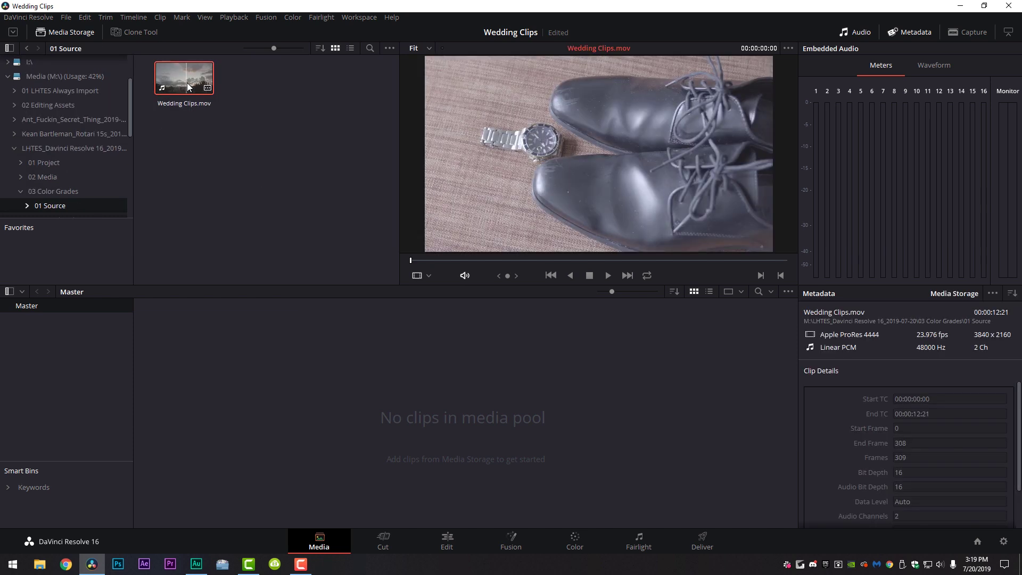
{"action": "right_click", "coordinate": [179, 80]}
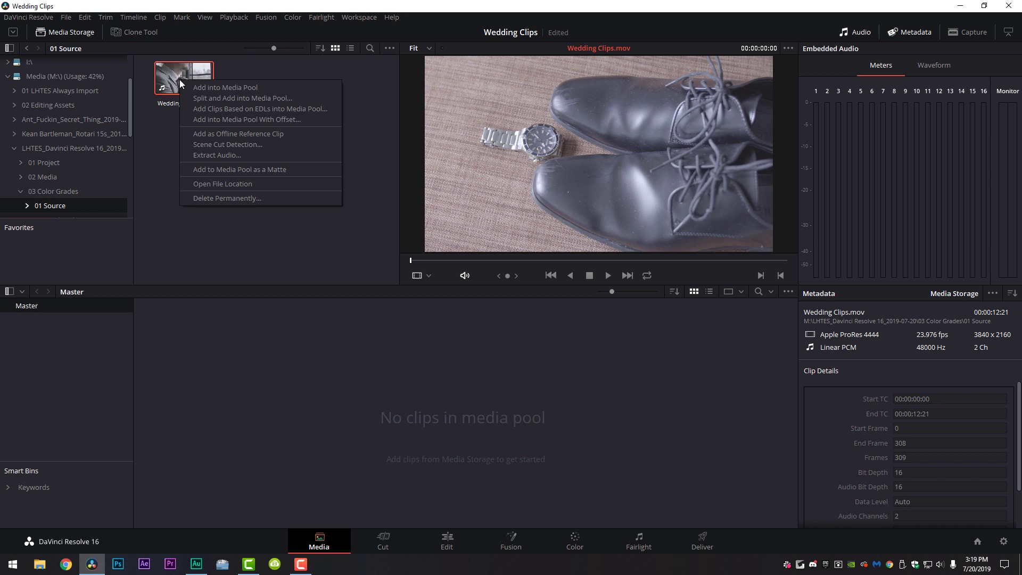
- Run Scene Cut Detection on Wedding Clips.mov, adding the detected cuts and matching the frame rate
{"action": "left_click", "coordinate": [223, 145]}
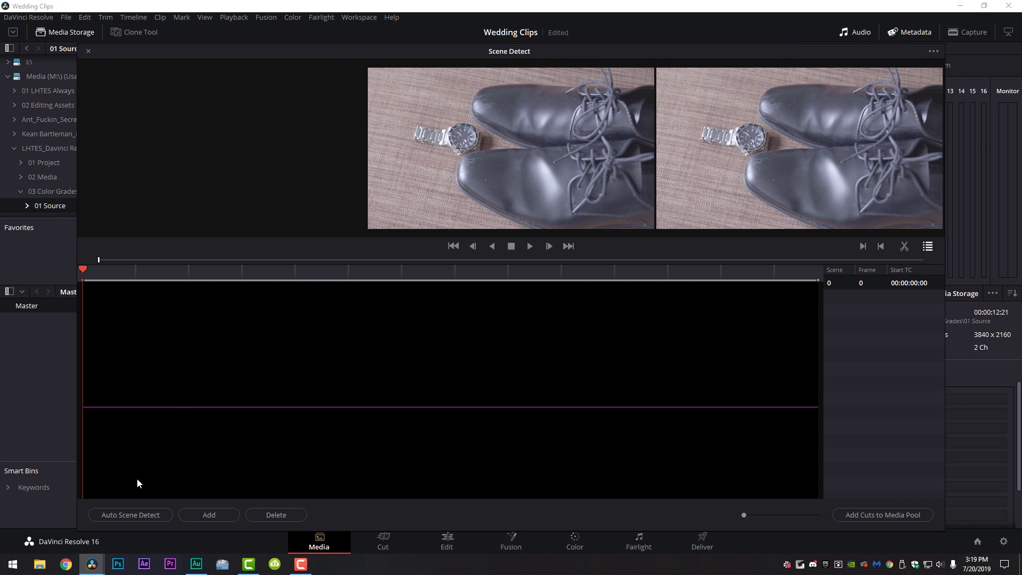
{"action": "left_click", "coordinate": [133, 515]}
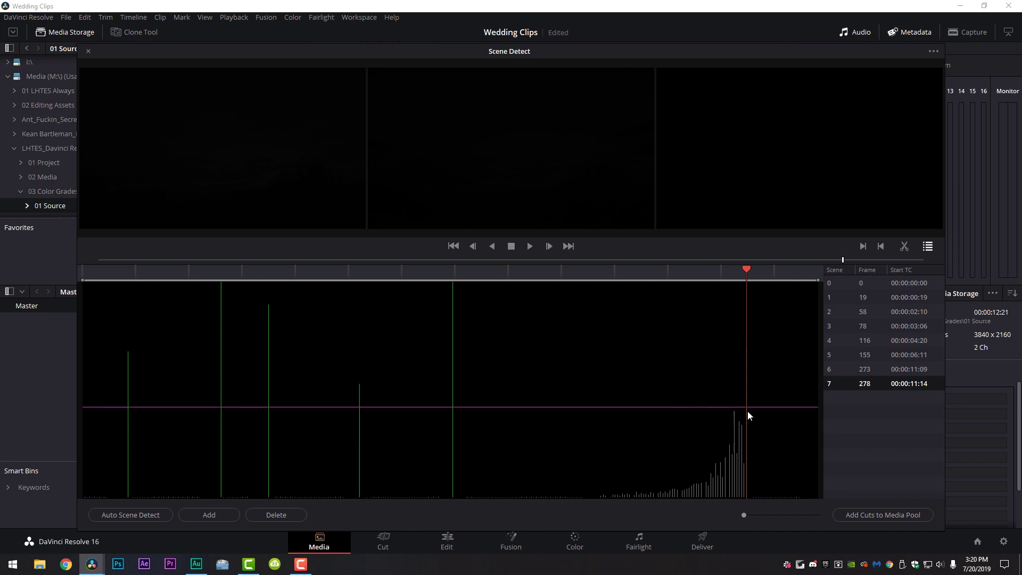
{"action": "left_click", "coordinate": [870, 515]}
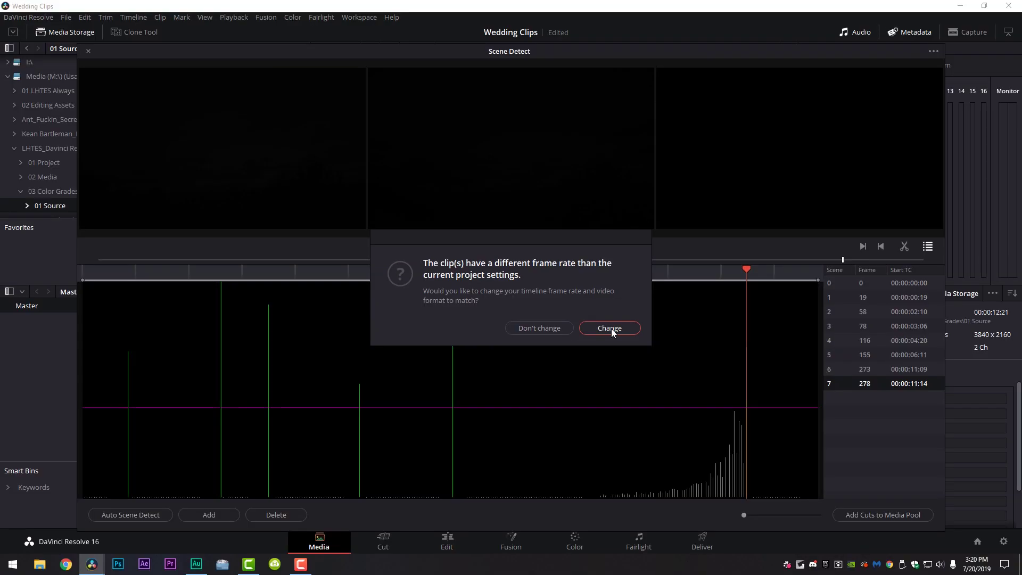
{"action": "left_click", "coordinate": [740, 379]}
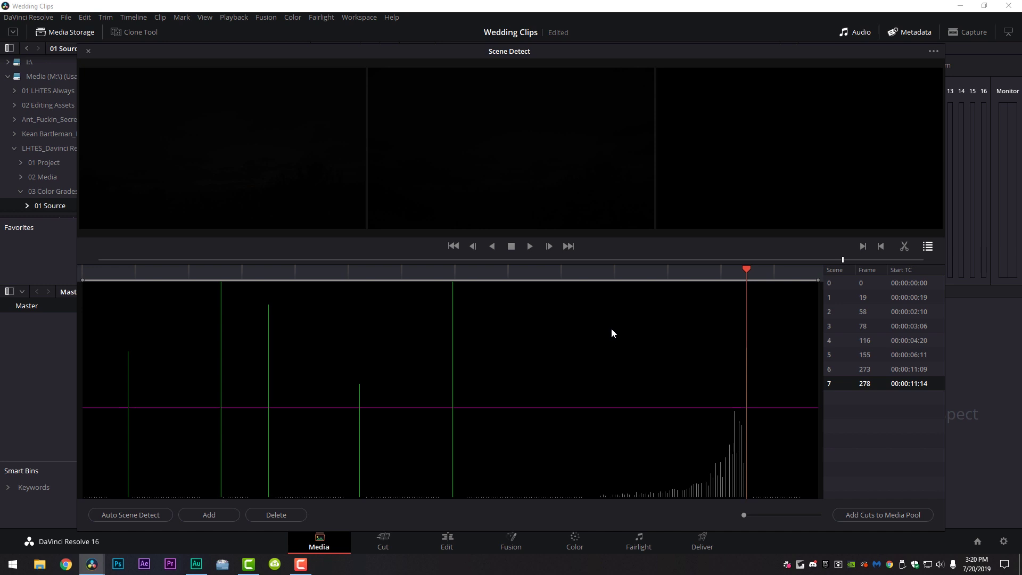
{"action": "left_click", "coordinate": [88, 51]}
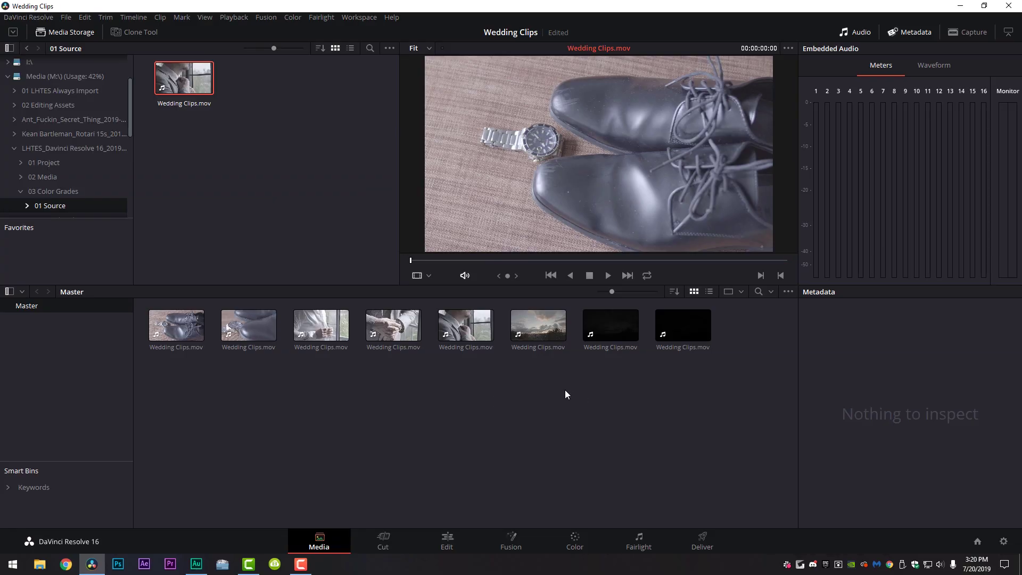
- Create a timeline named 'Wedding Grade' from all eight selected clips
{"action": "key", "text": "ctrl+a"}
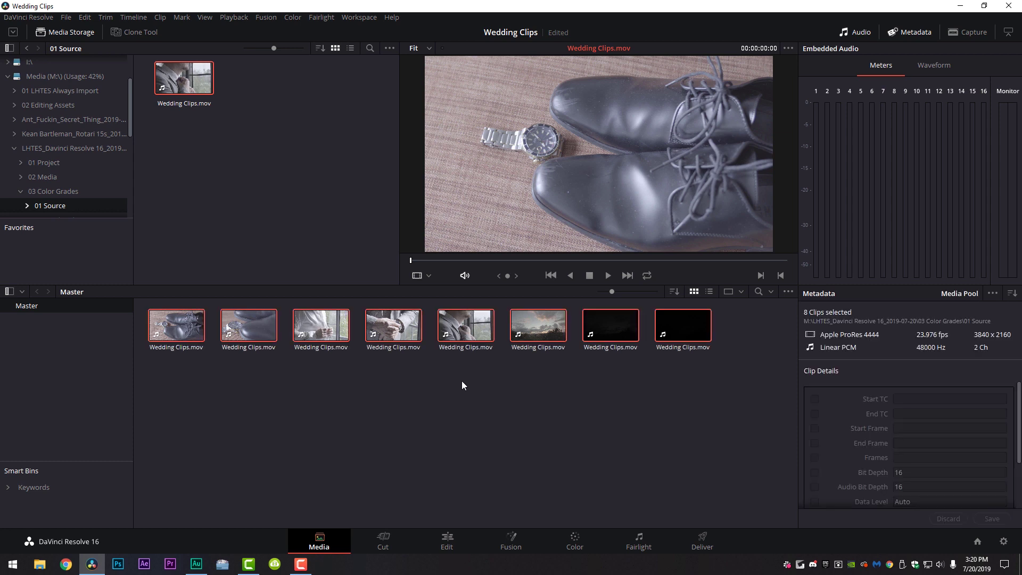
{"action": "right_click", "coordinate": [467, 329]}
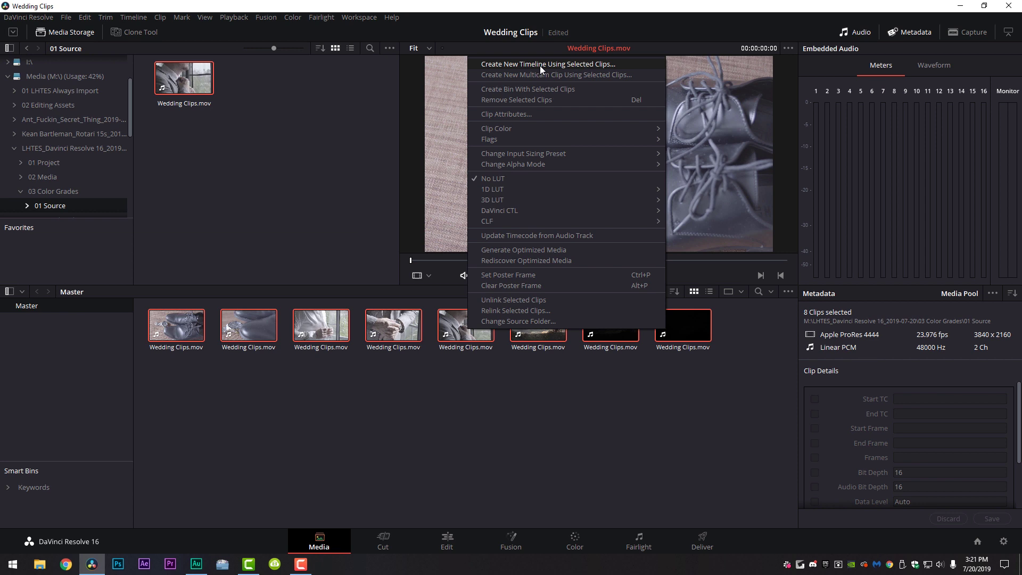
{"action": "left_click", "coordinate": [561, 65]}
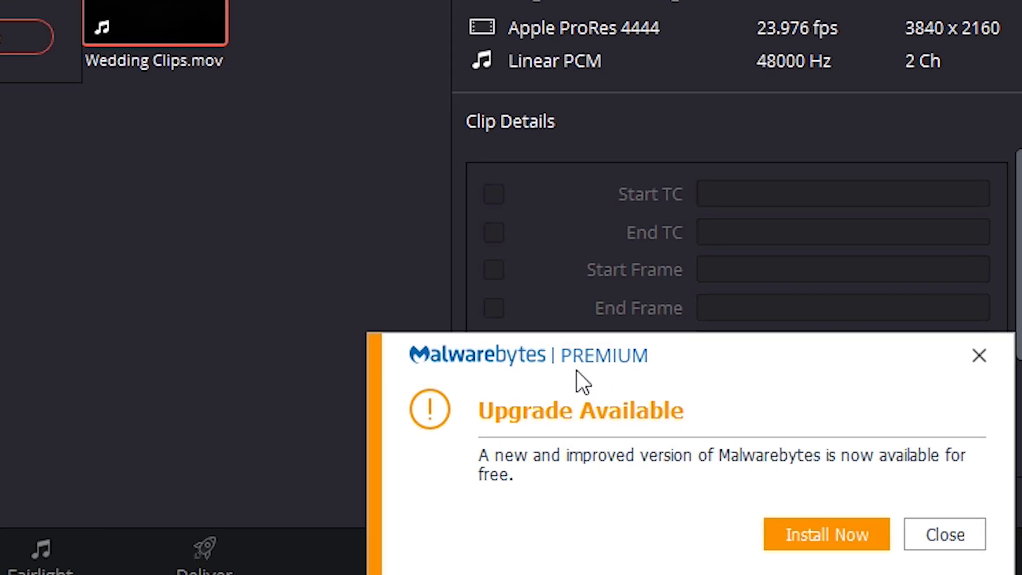
{"action": "left_click", "coordinate": [978, 351]}
{"action": "type", "text": "We"}
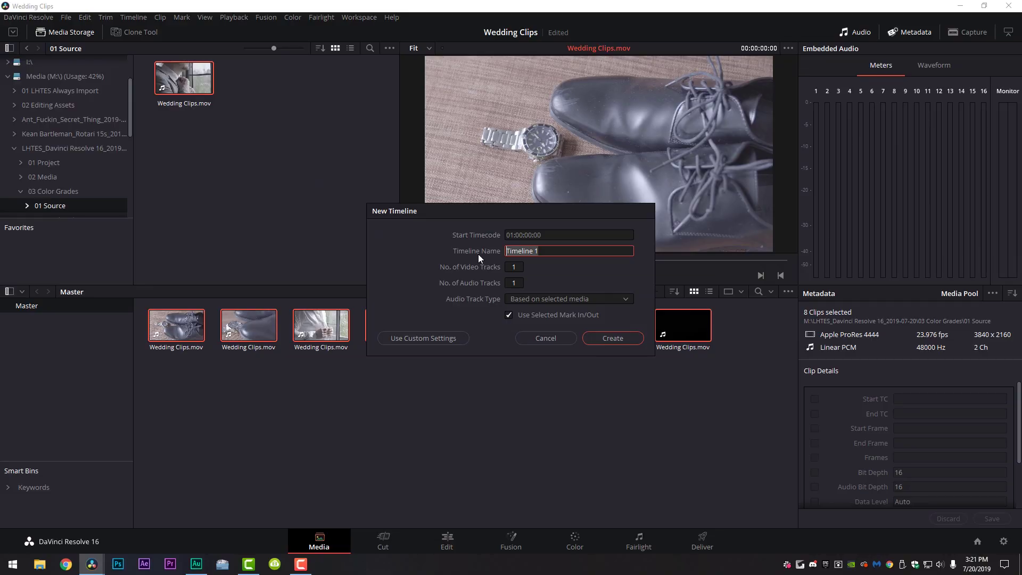
{"action": "type", "text": "dding Grade"}
{"action": "left_click", "coordinate": [611, 338]}
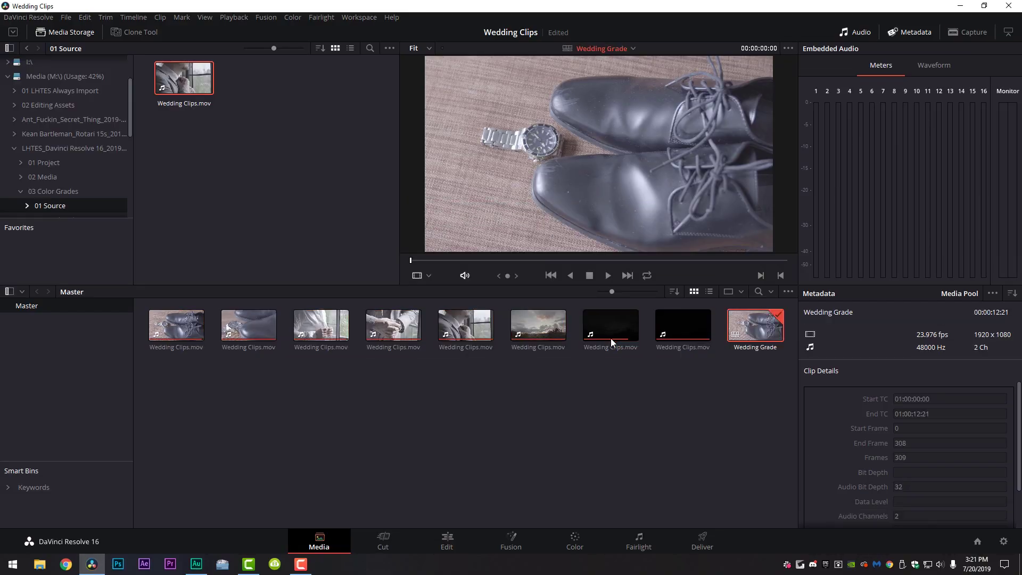
- Open the Wedding Grade timeline and scrub ahead to the hands-and-watch shot
{"action": "double_click", "coordinate": [755, 325]}
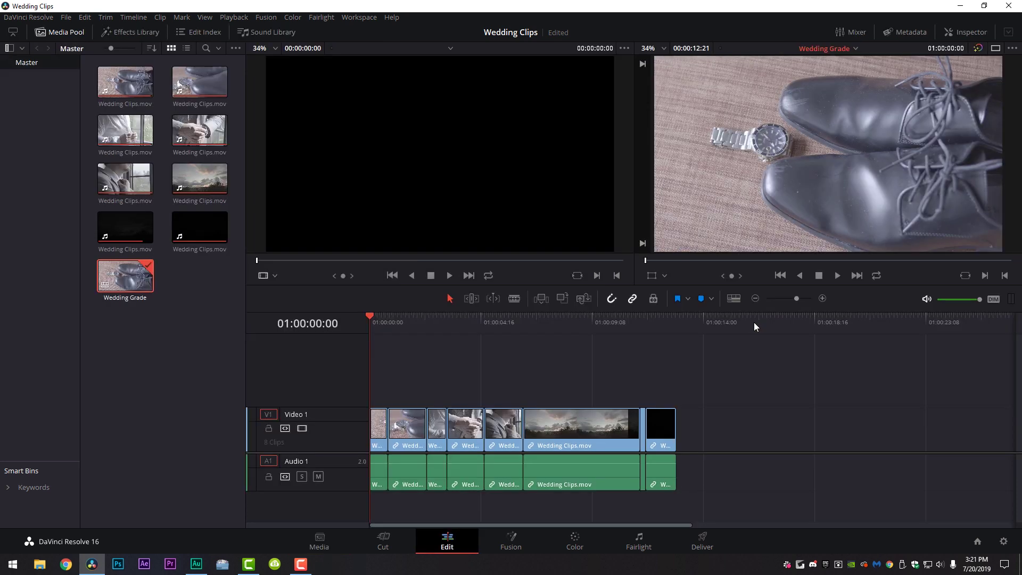
{"action": "left_click_drag", "start_coordinate": [371, 315], "coordinate": [409, 319]}
{"action": "mouse_move", "coordinate": [413, 425]}
{"action": "left_mouse_down"}
{"action": "mouse_move", "coordinate": [524, 396]}
{"action": "mouse_move", "coordinate": [623, 396]}
{"action": "mouse_move", "coordinate": [634, 381]}
{"action": "mouse_move", "coordinate": [404, 416]}
{"action": "left_mouse_up"}
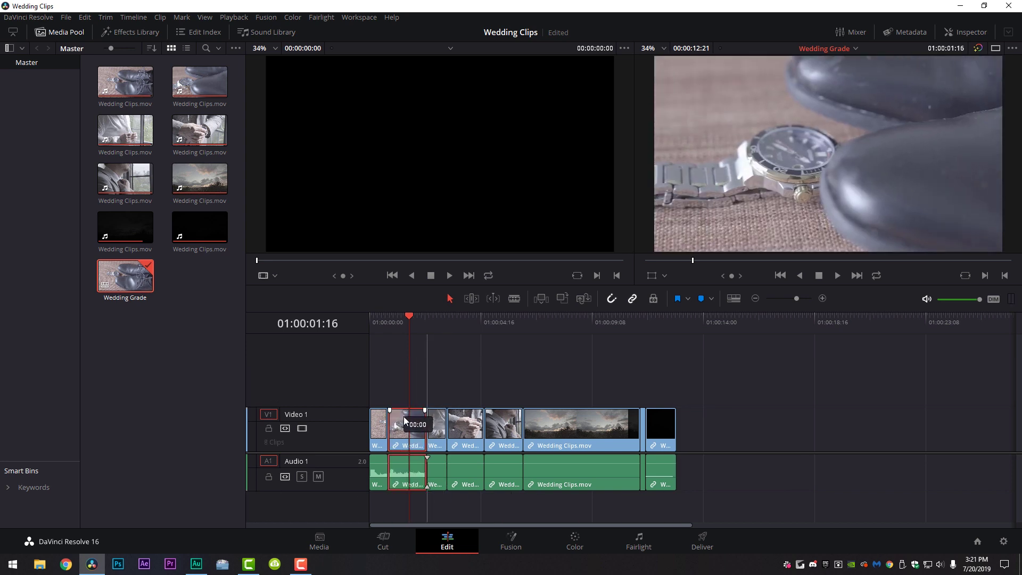
{"action": "left_click_drag", "start_coordinate": [410, 317], "coordinate": [626, 344]}
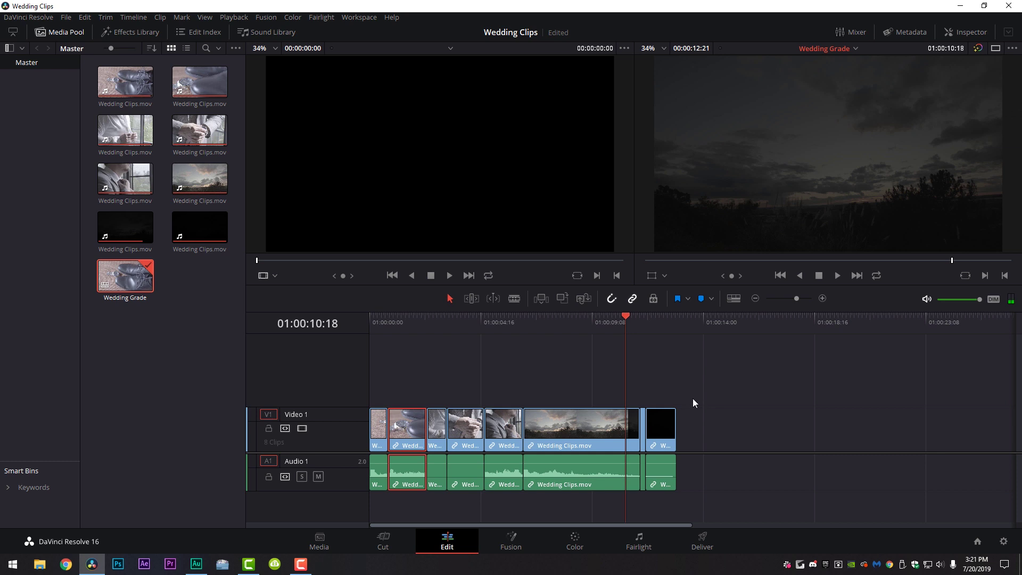
- Combine the last three clips into Compound Clip 1, then move to the Color page
{"action": "left_click_drag", "start_coordinate": [692, 403], "coordinate": [602, 417]}
{"action": "right_click", "coordinate": [603, 418]}
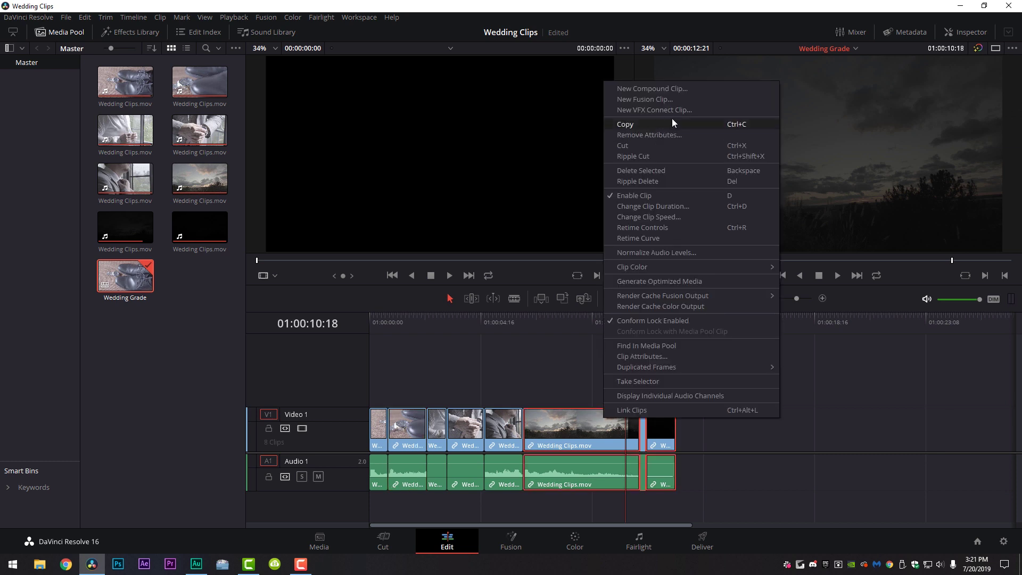
{"action": "left_click", "coordinate": [644, 90]}
{"action": "left_click", "coordinate": [585, 311]}
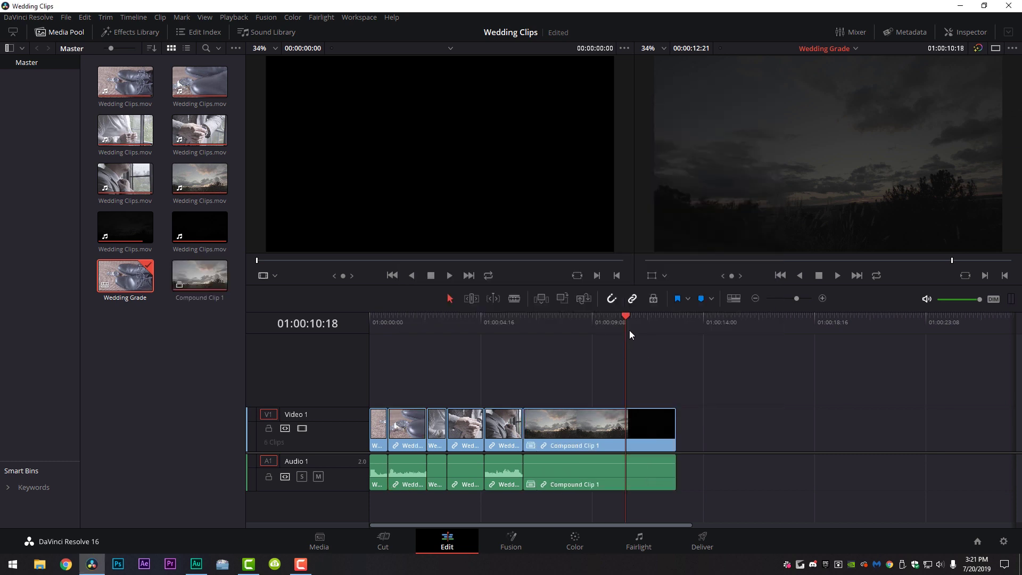
{"action": "left_click_drag", "start_coordinate": [629, 334], "coordinate": [561, 330]}
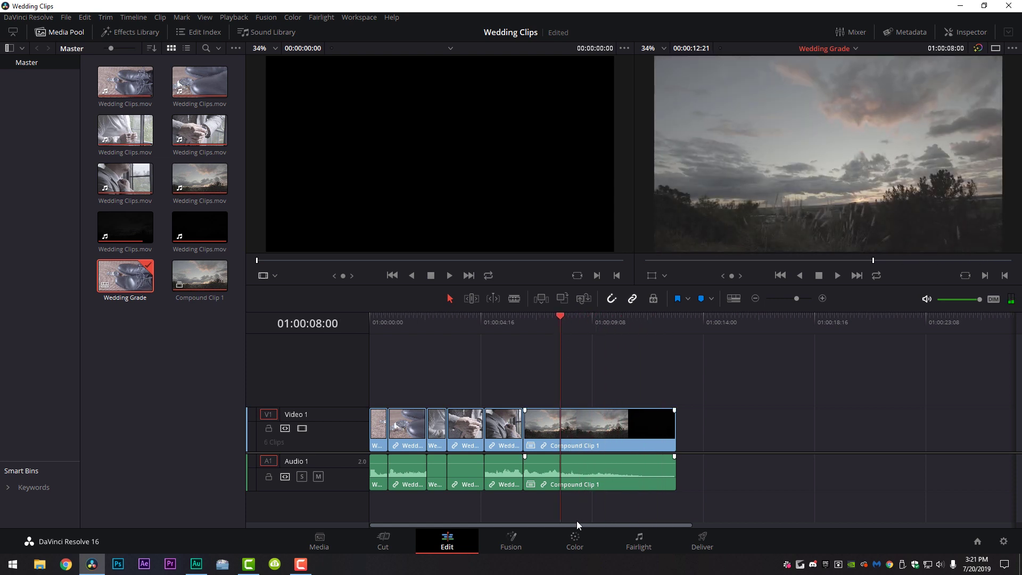
{"action": "left_click", "coordinate": [574, 542]}
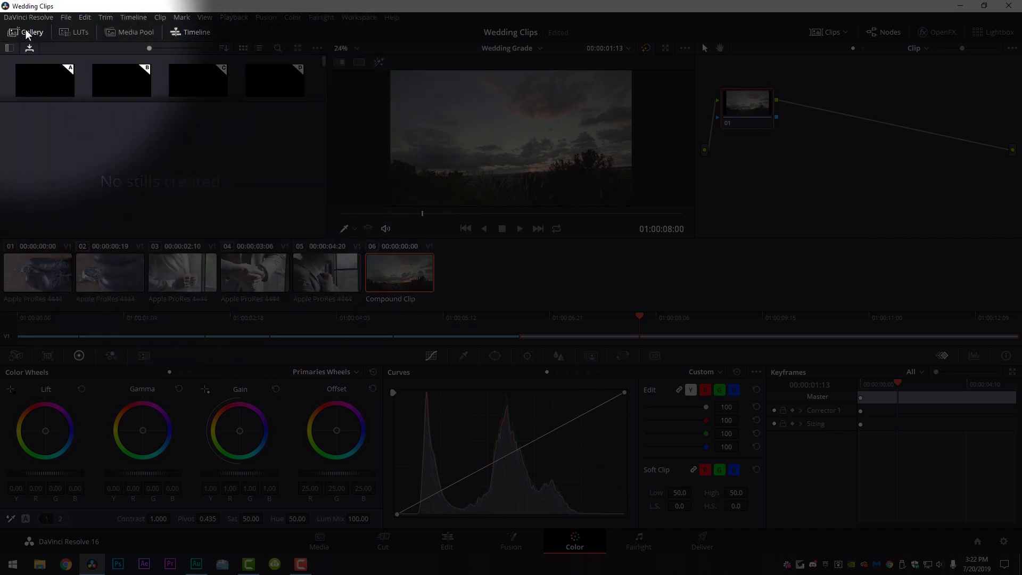
{"action": "left_click", "coordinate": [26, 30]}
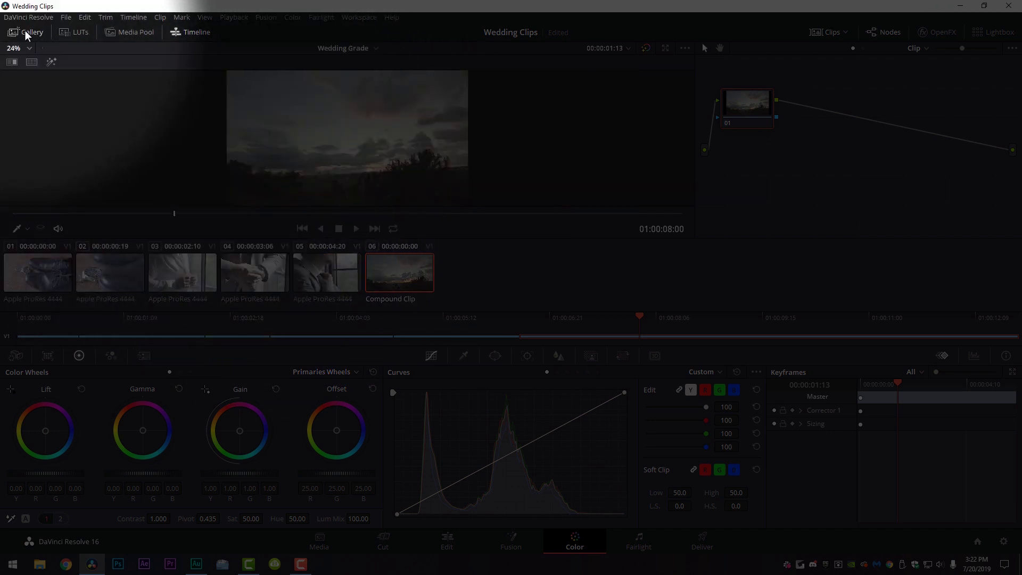
{"action": "left_click", "coordinate": [25, 31]}
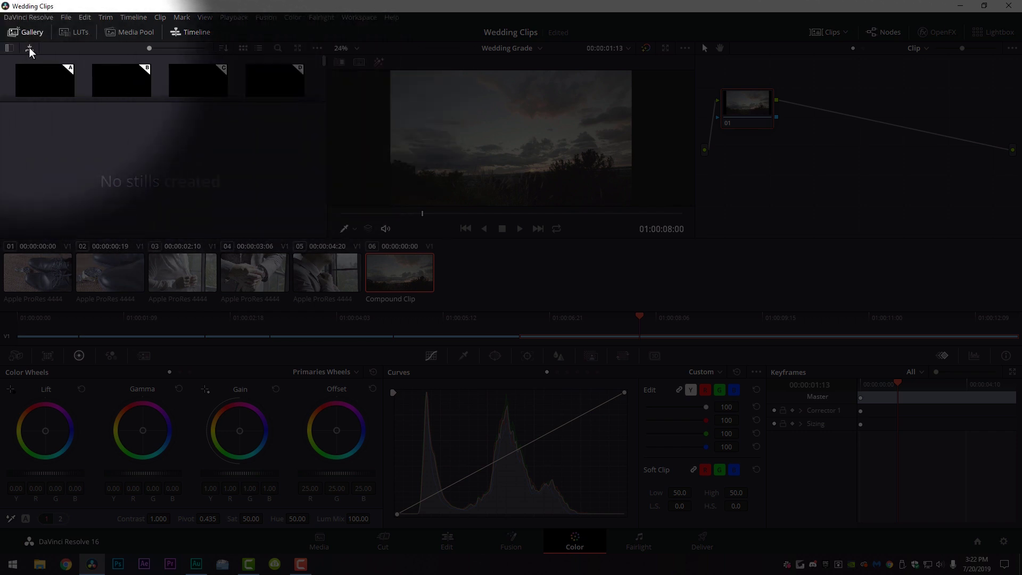
{"action": "left_click", "coordinate": [30, 47]}
{"action": "left_click", "coordinate": [31, 47]}
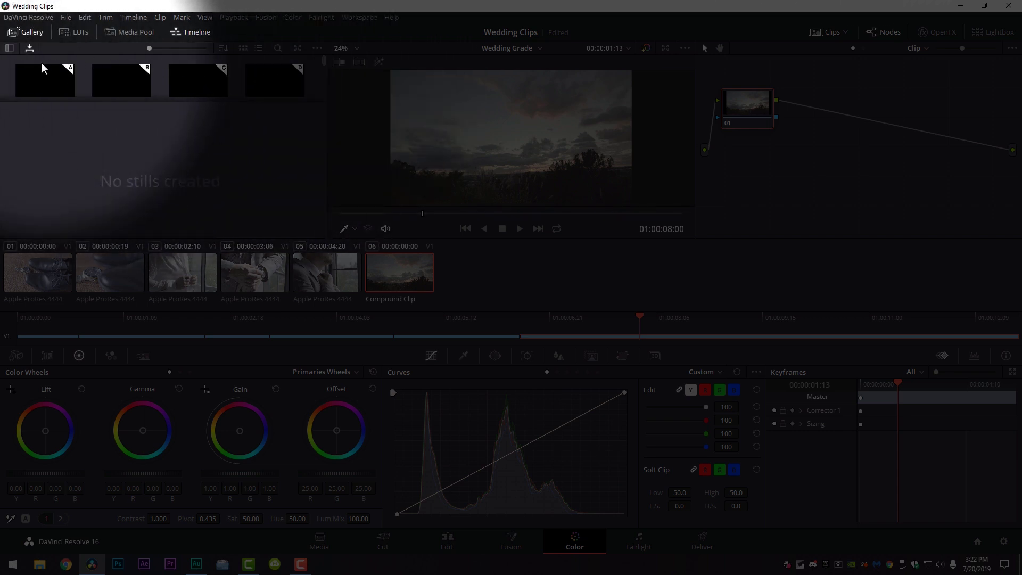
{"action": "key", "text": "space"}
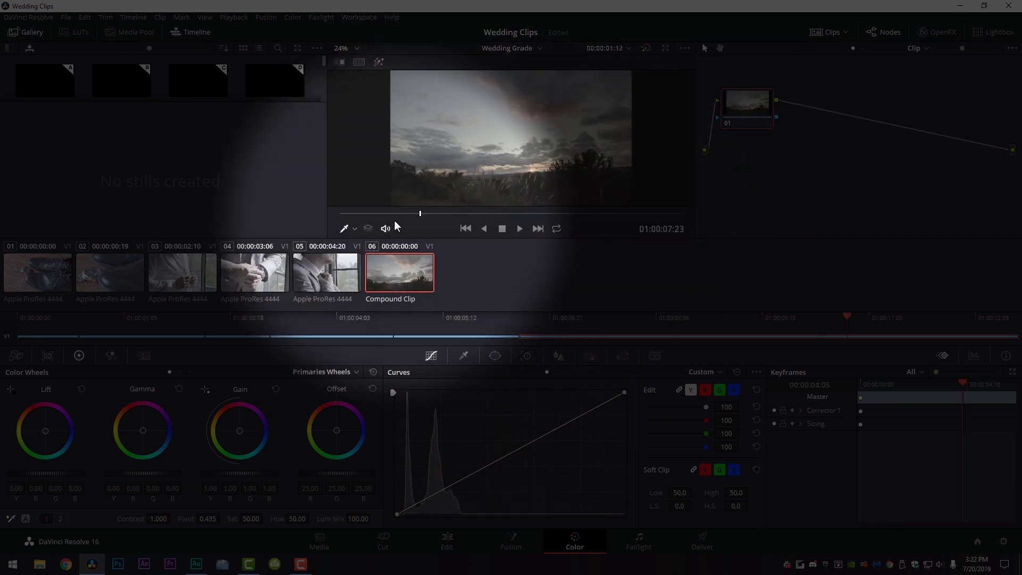
{"action": "left_click", "coordinate": [66, 269]}
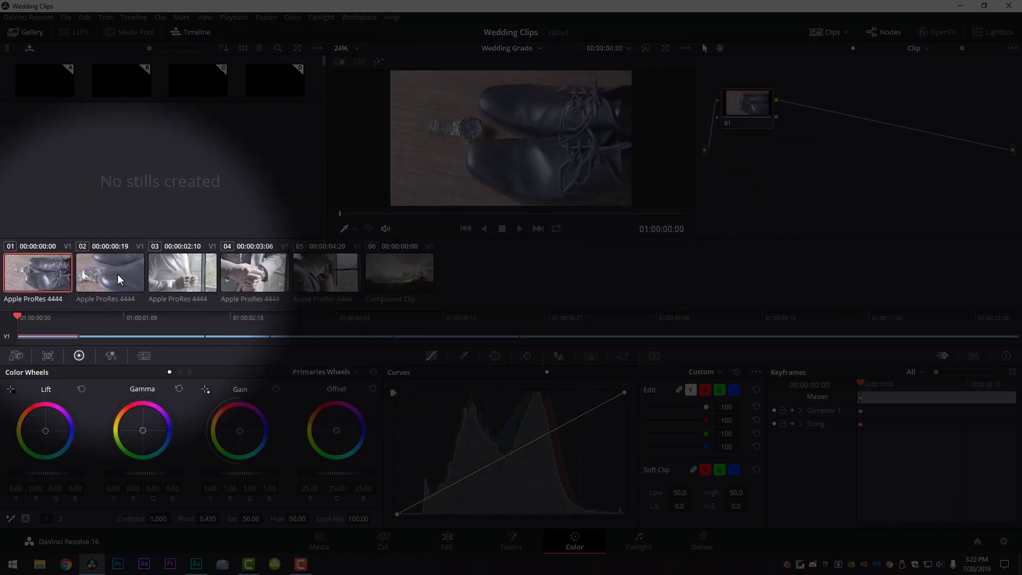
{"action": "left_click", "coordinate": [117, 273]}
{"action": "left_click", "coordinate": [181, 274]}
{"action": "left_click", "coordinate": [254, 277]}
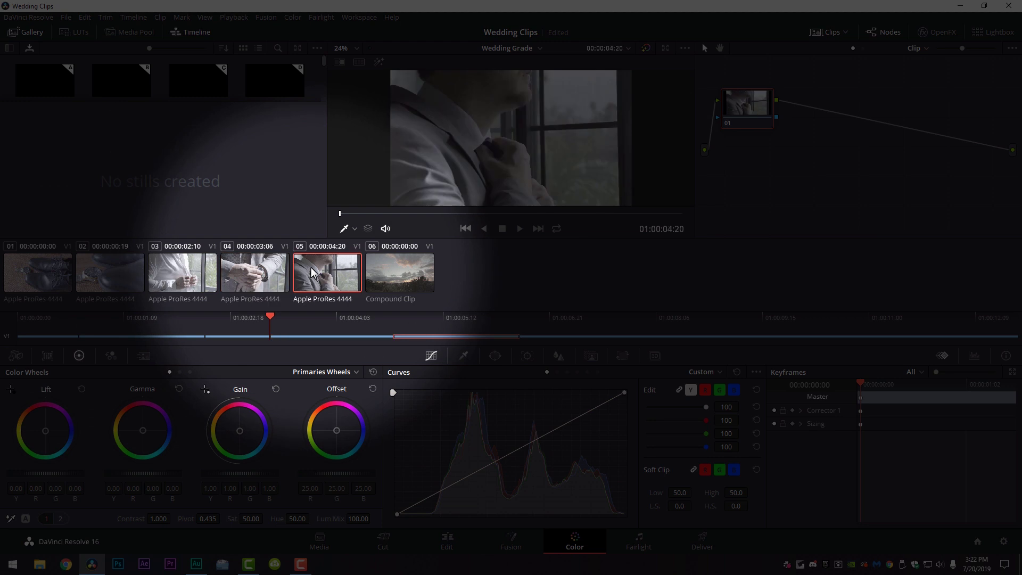
{"action": "left_click", "coordinate": [37, 273]}
{"action": "left_click", "coordinate": [113, 277]}
{"action": "left_click", "coordinate": [181, 273]}
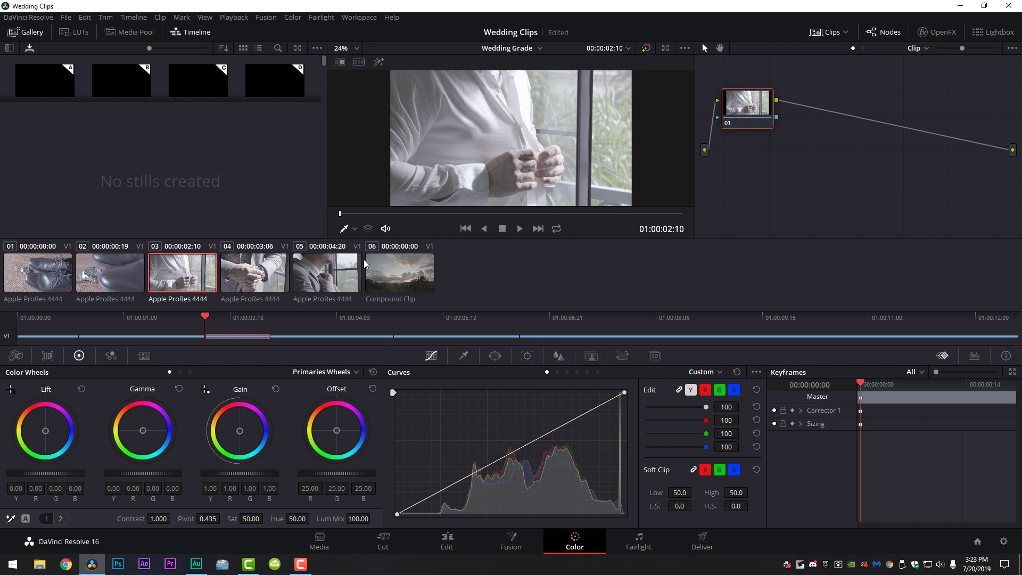
- Return to the first shoe clip and label node 01 'H/M/L'
{"action": "left_click", "coordinate": [41, 271]}
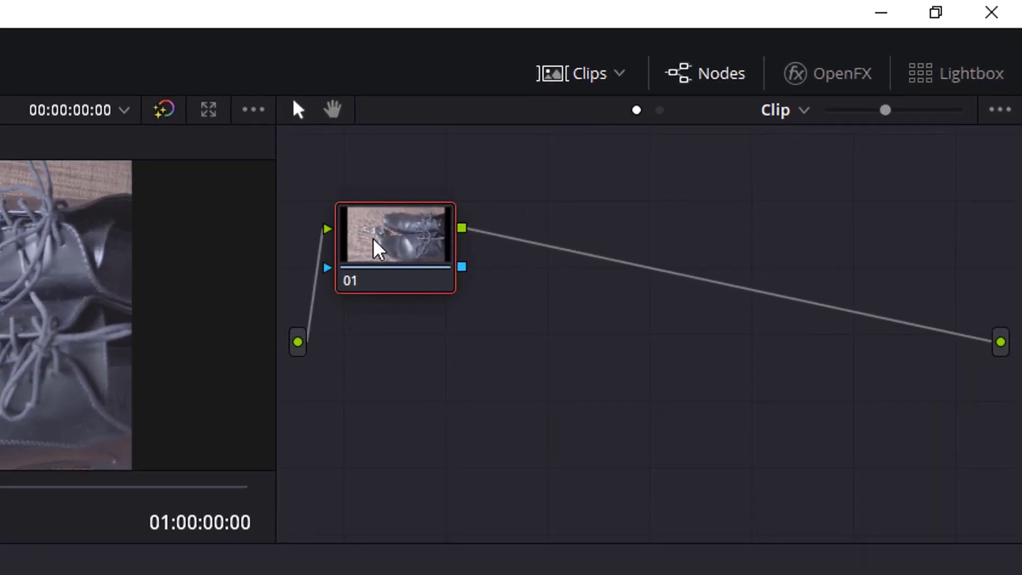
{"action": "right_click", "coordinate": [741, 108]}
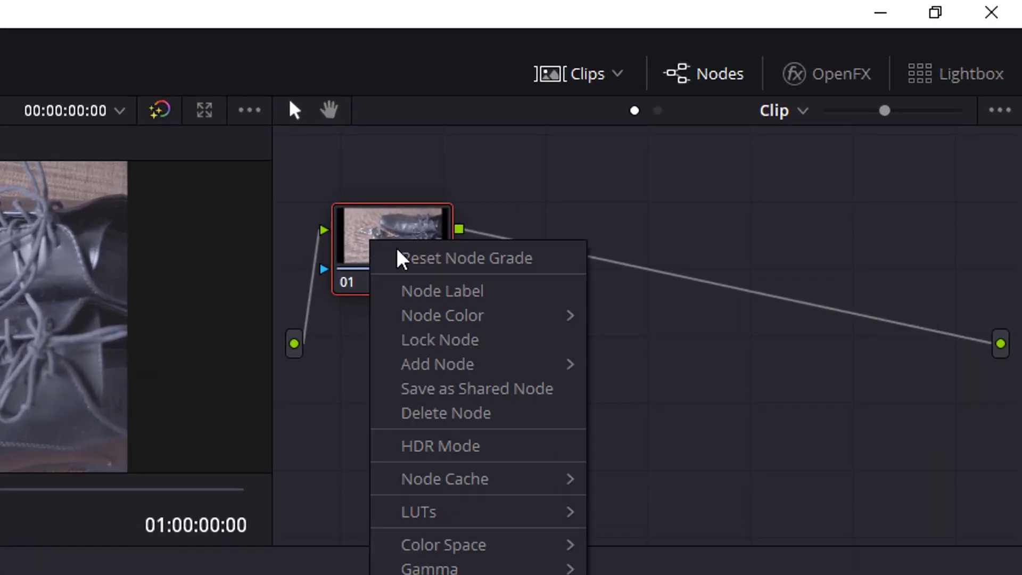
{"action": "left_click", "coordinate": [446, 297]}
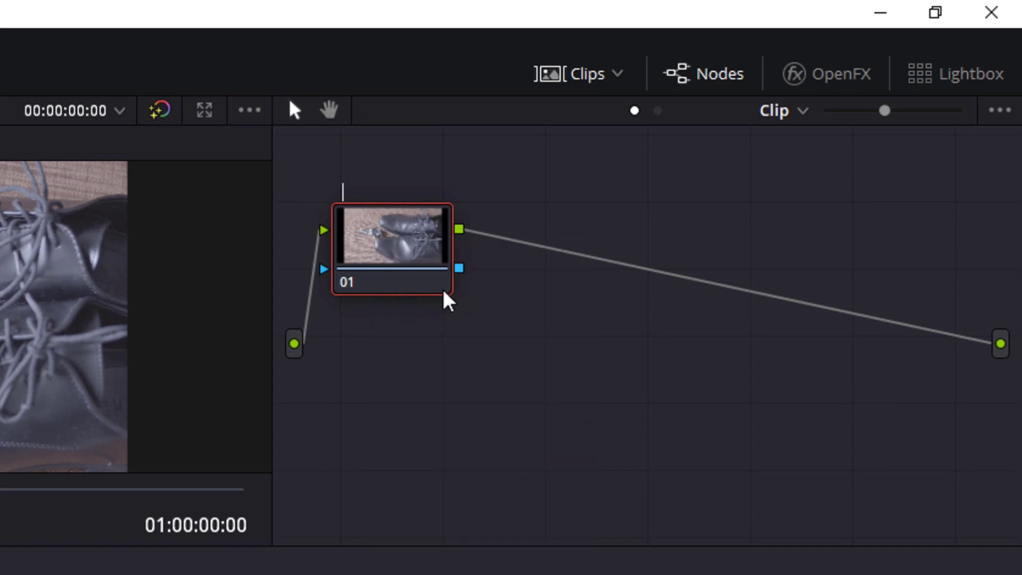
{"action": "type", "text": "H/M/L"}
{"action": "key", "text": "Return"}
- Add a serial node after H/M/L and label it 'Con/Sat'
{"action": "key", "text": "alt+s"}
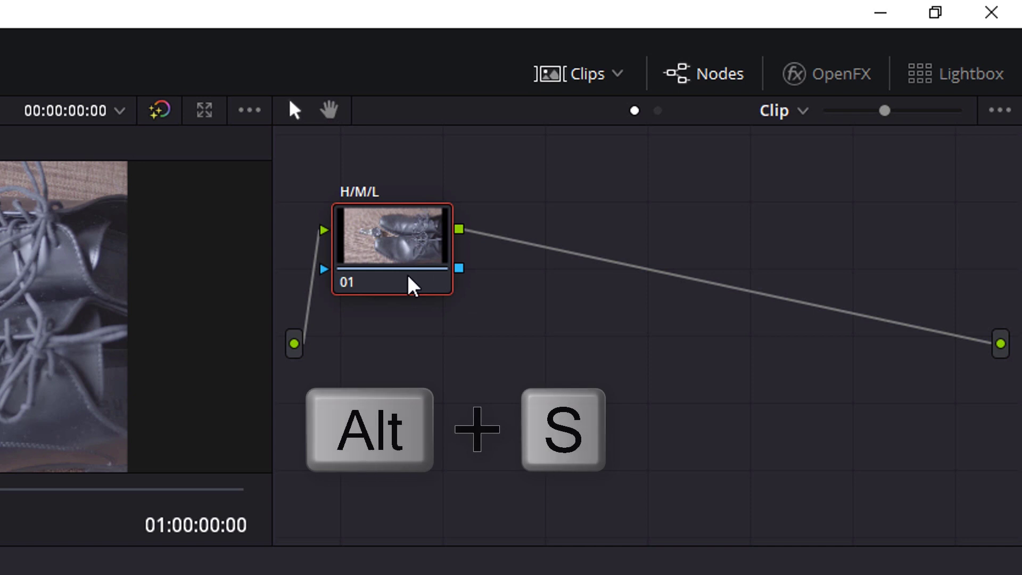
{"action": "right_click", "coordinate": [534, 240]}
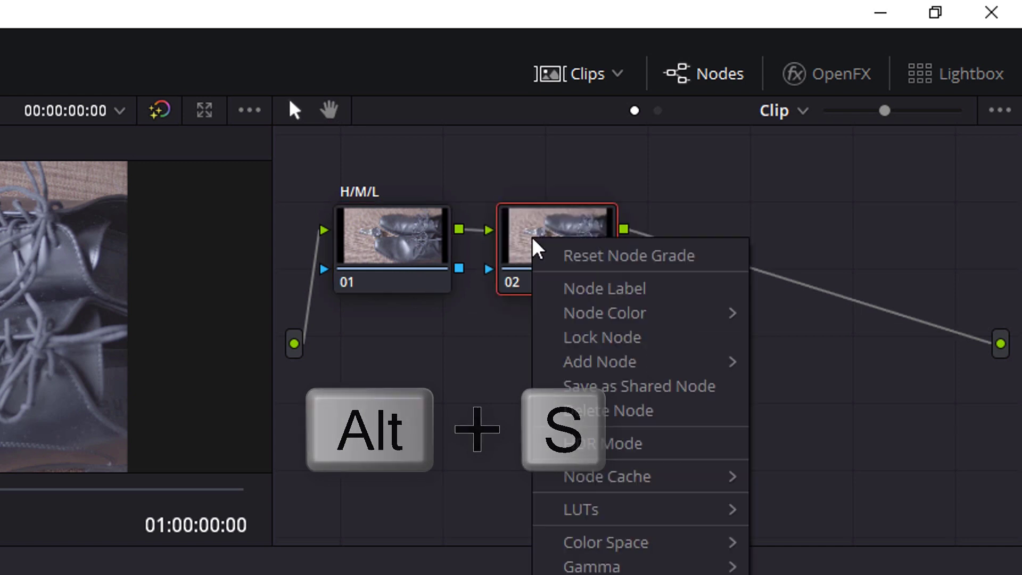
{"action": "left_click", "coordinate": [591, 289]}
{"action": "type", "text": "Con"}
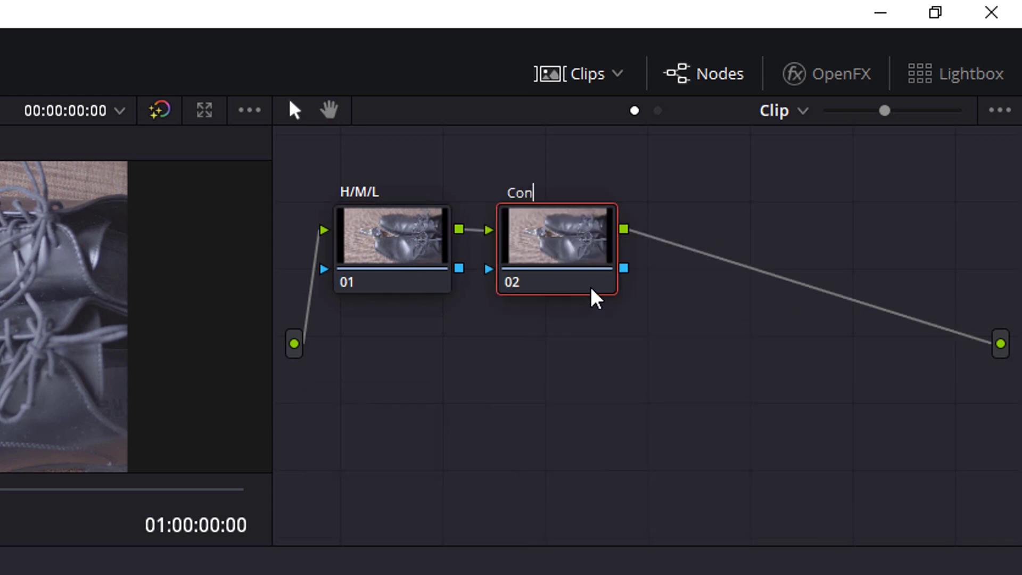
{"action": "type", "text": "/Sat"}
{"action": "key", "text": "Return"}
- Add a third serial node and label it 'Color'
{"action": "key", "text": "alt+s"}
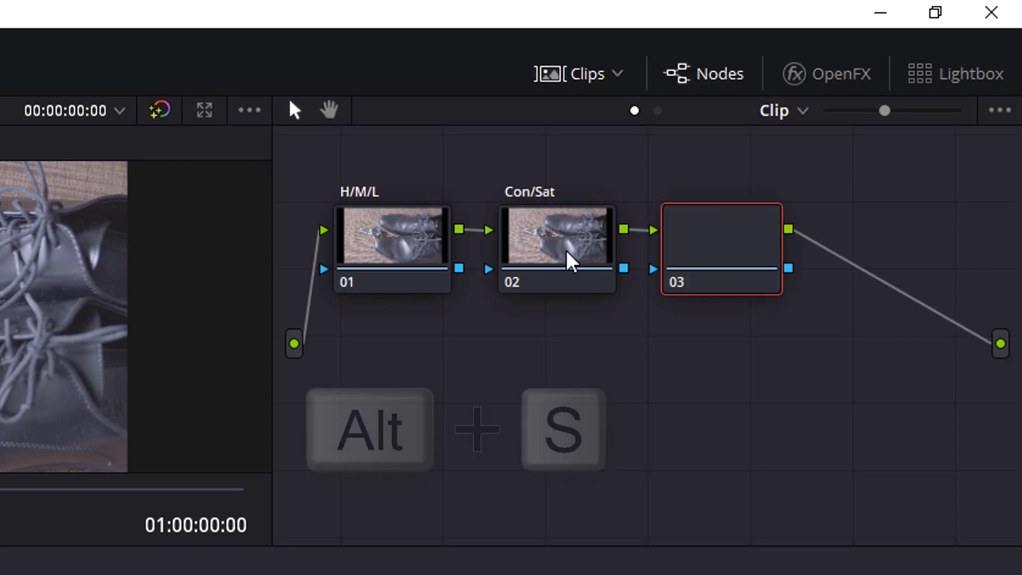
{"action": "right_click", "coordinate": [698, 250]}
{"action": "left_click", "coordinate": [710, 293]}
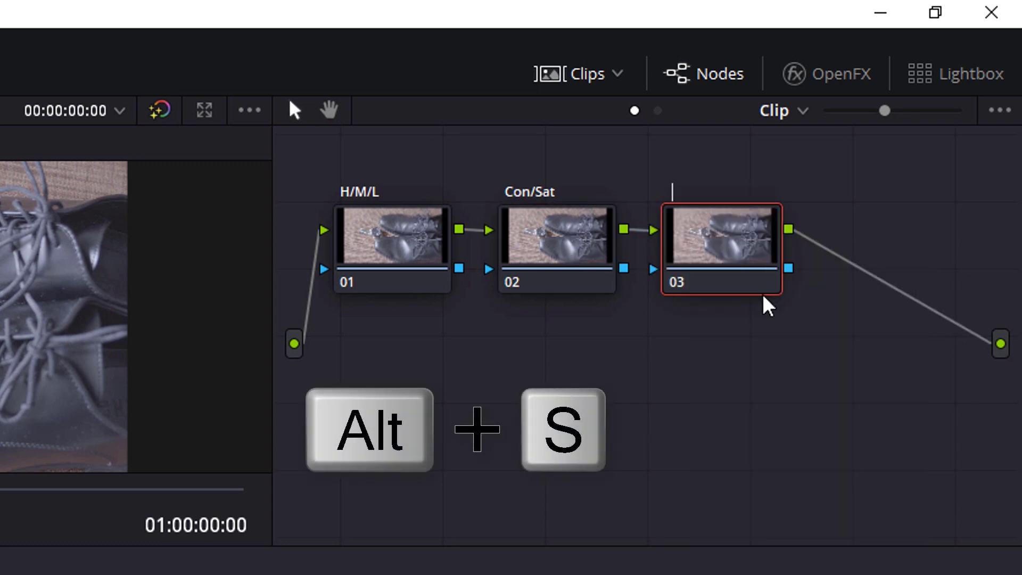
{"action": "type", "text": "Color"}
{"action": "key", "text": "Return"}
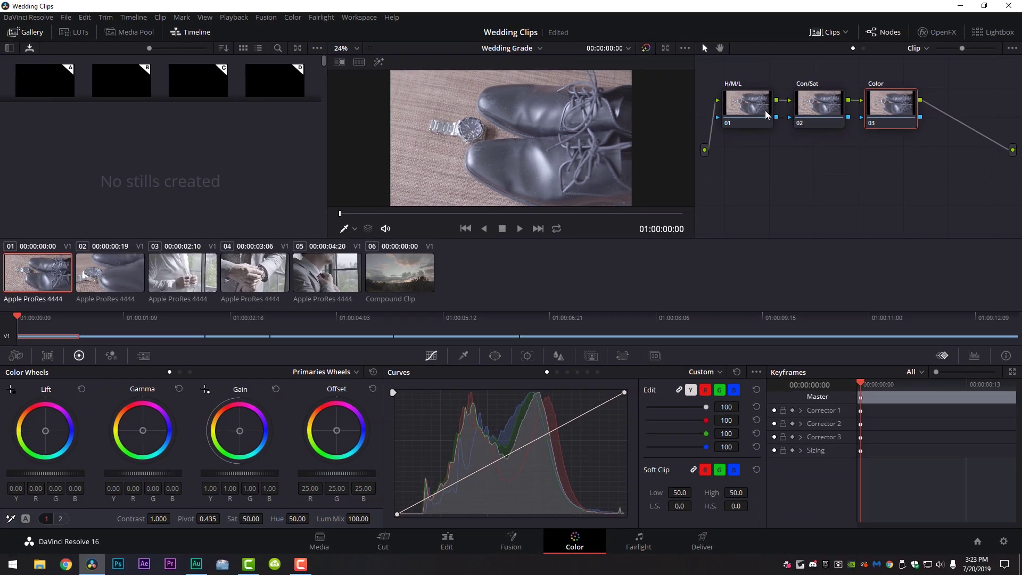
{"action": "left_click", "coordinate": [750, 112]}
- Step through the H/M/L, Con/Sat and Color nodes to check the chain
{"action": "left_click", "coordinate": [819, 107]}
{"action": "left_click", "coordinate": [891, 106]}
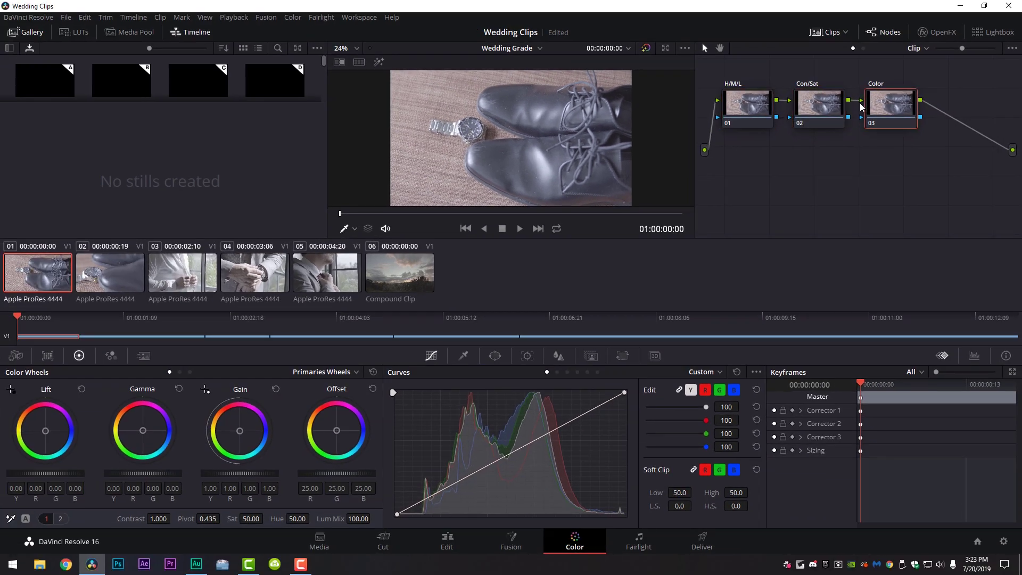
{"action": "left_click", "coordinate": [753, 107]}
{"action": "left_click", "coordinate": [823, 107]}
{"action": "left_click", "coordinate": [896, 107]}
{"action": "left_click", "coordinate": [744, 106]}
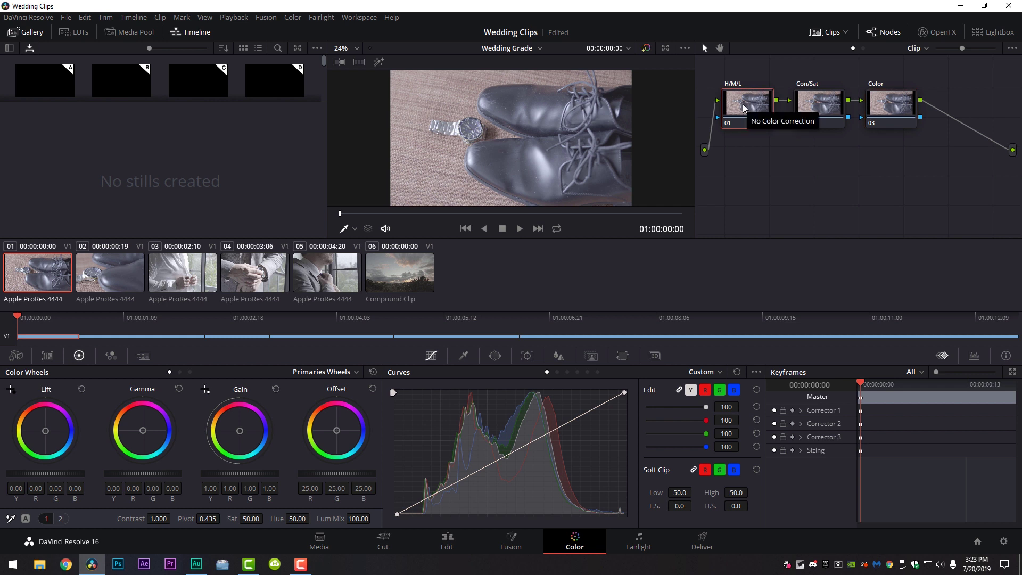
- On the Con/Sat node, set Contrast to 1.180 and Saturation to 72.00
{"action": "left_click", "coordinate": [818, 106]}
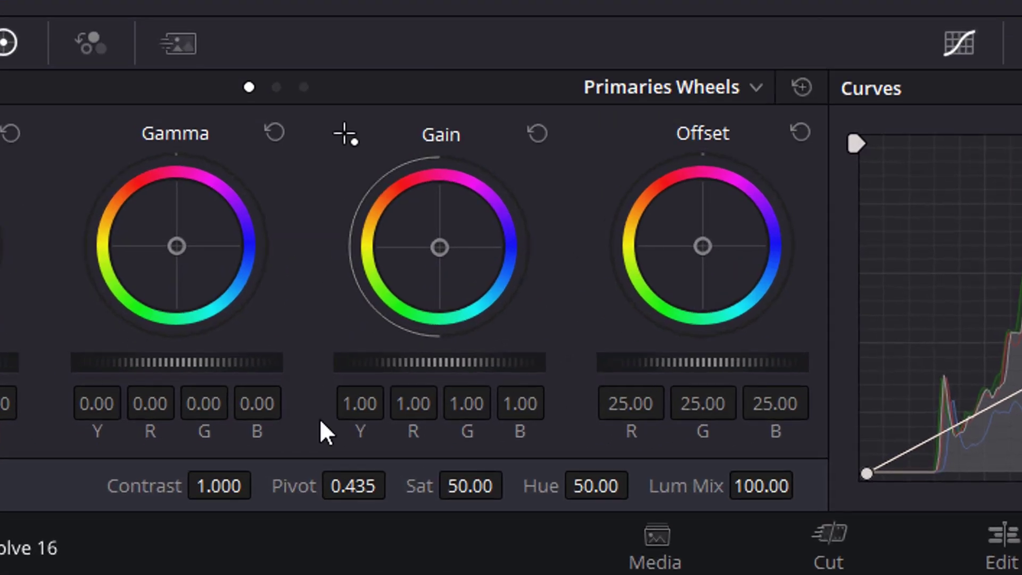
{"action": "left_click_drag", "start_coordinate": [221, 481], "coordinate": [271, 481]}
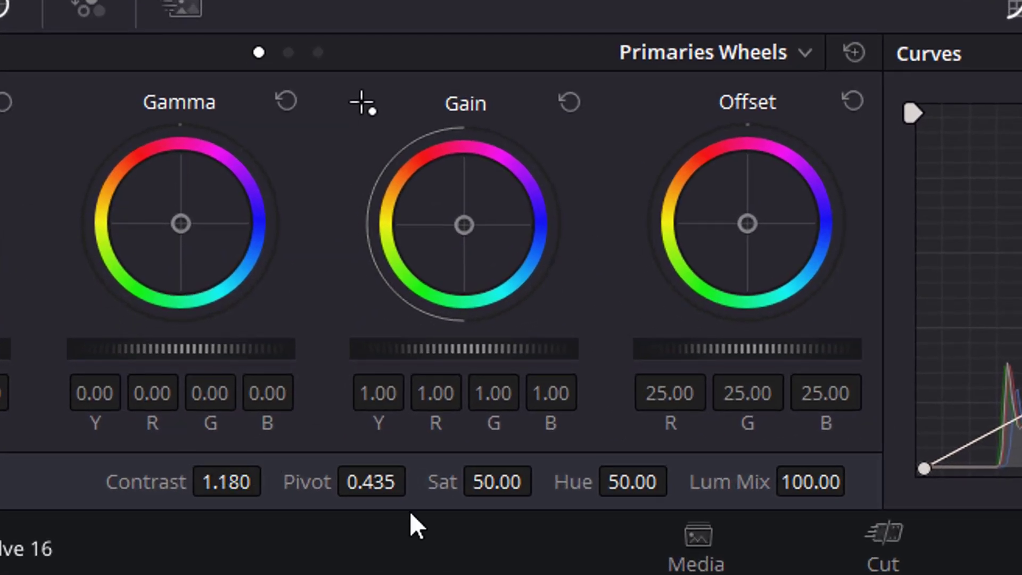
{"action": "left_click_drag", "start_coordinate": [497, 482], "coordinate": [542, 479]}
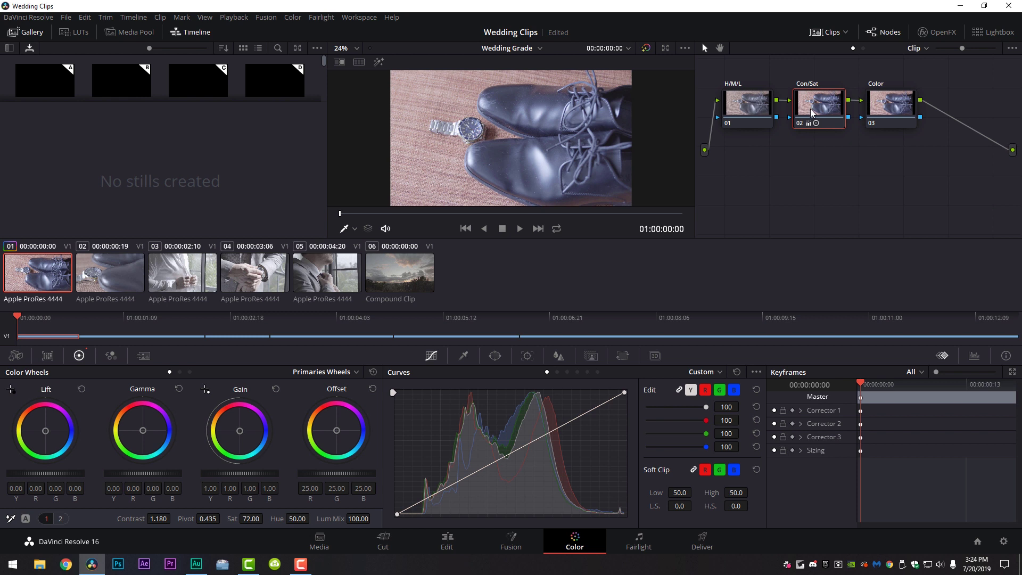
{"action": "left_click", "coordinate": [748, 107]}
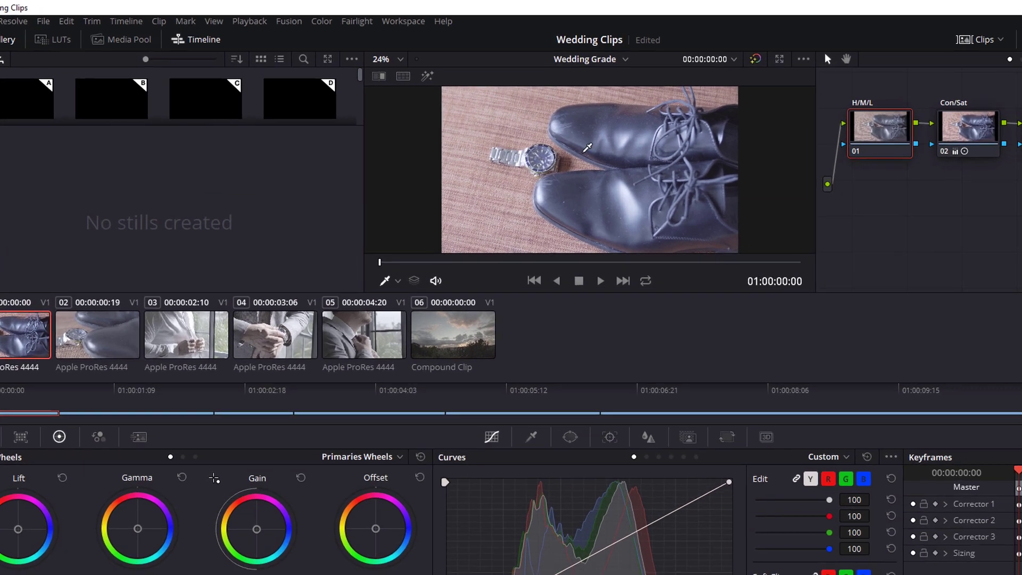
- Grab a still of the shoes clip's grade and store still 1.1.1 in memory slot A
{"action": "right_click", "coordinate": [510, 120]}
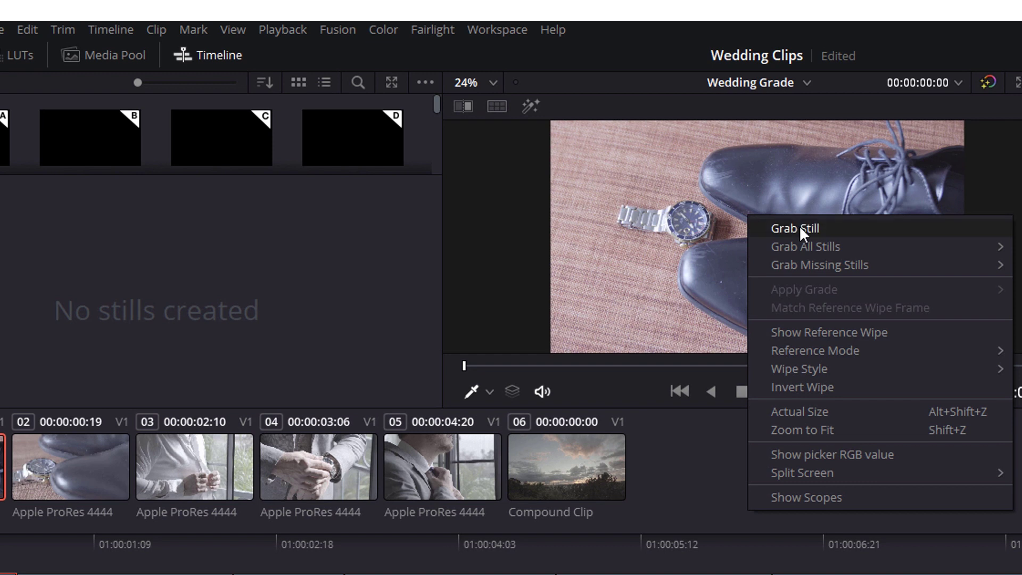
{"action": "left_click", "coordinate": [800, 225]}
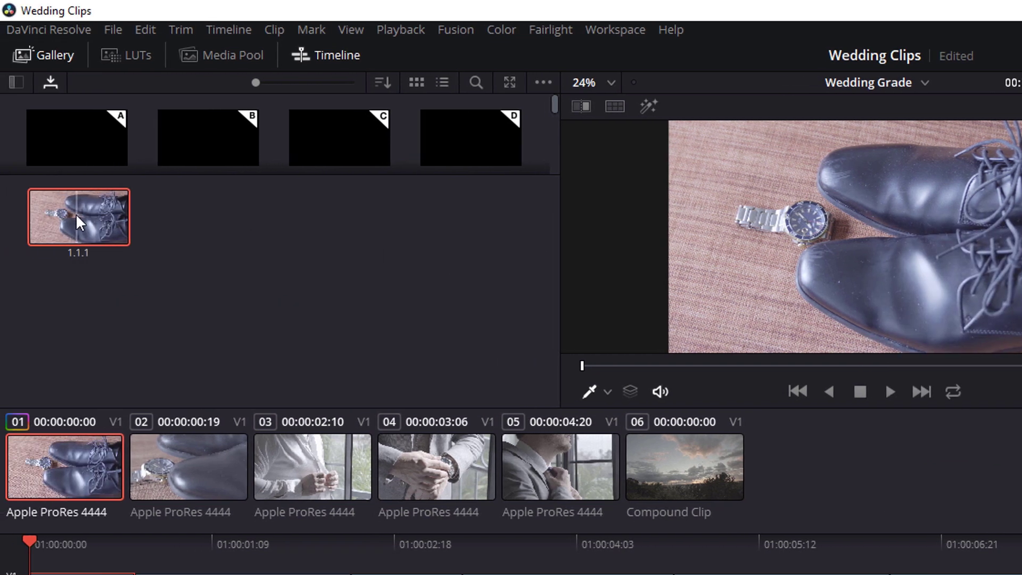
{"action": "left_click_drag", "start_coordinate": [75, 211], "coordinate": [76, 135]}
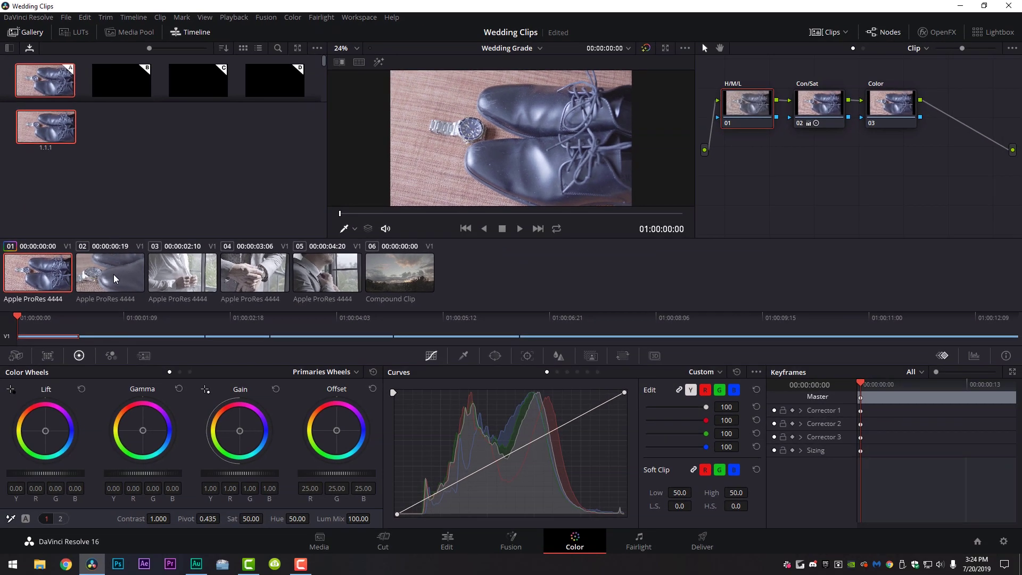
- Apply the memory A grade to clip 02 and check its Con/Sat, Color and H/M/L nodes
{"action": "left_click", "coordinate": [113, 273]}
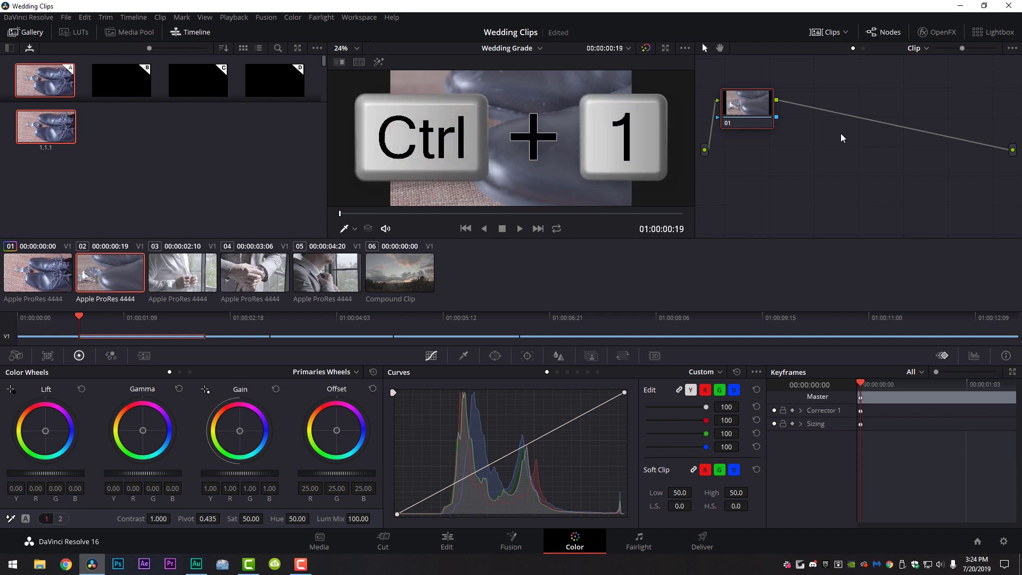
{"action": "key", "text": "ctrl+1"}
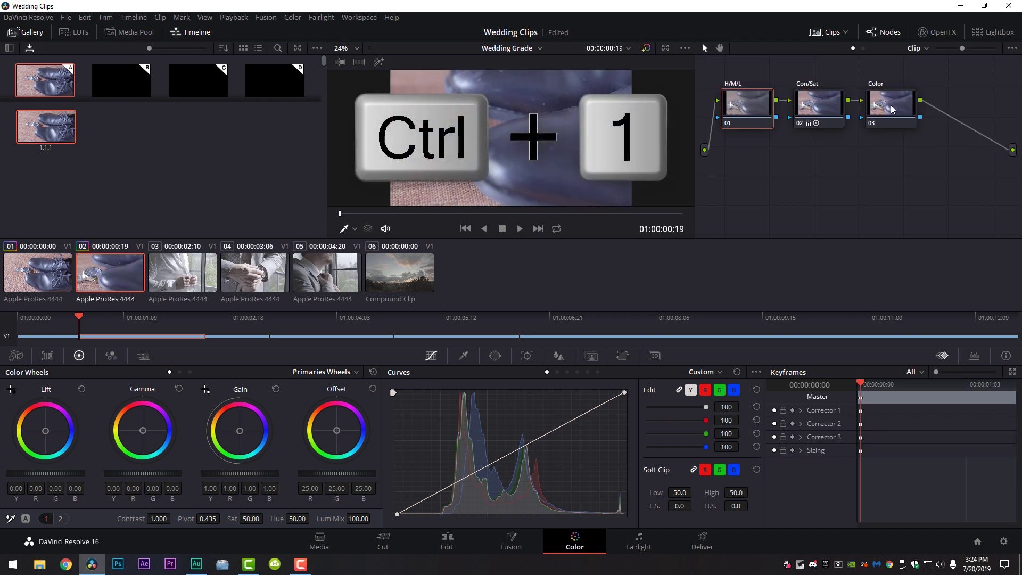
{"action": "left_click", "coordinate": [824, 106]}
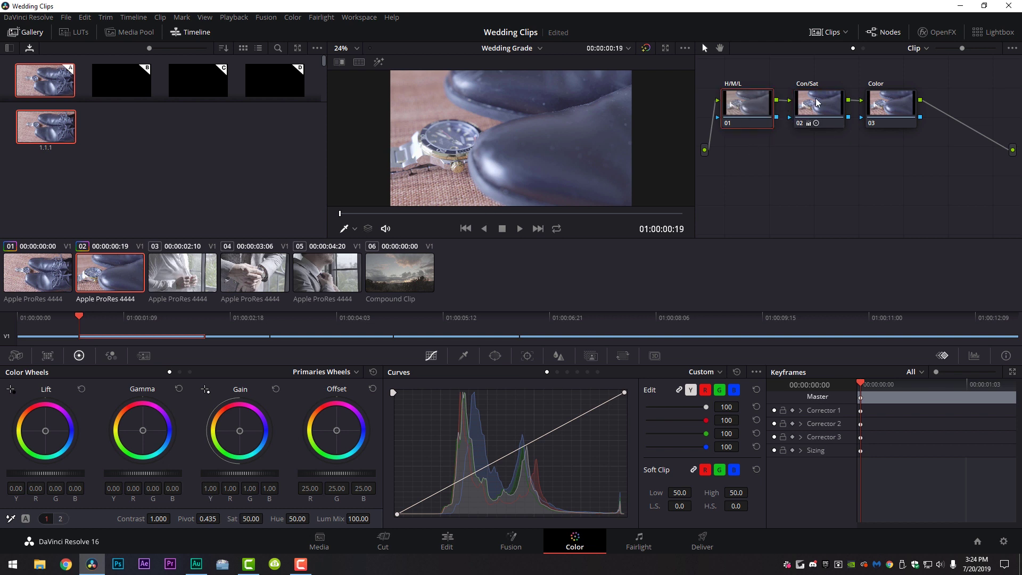
{"action": "left_click", "coordinate": [878, 105]}
{"action": "left_click", "coordinate": [749, 109]}
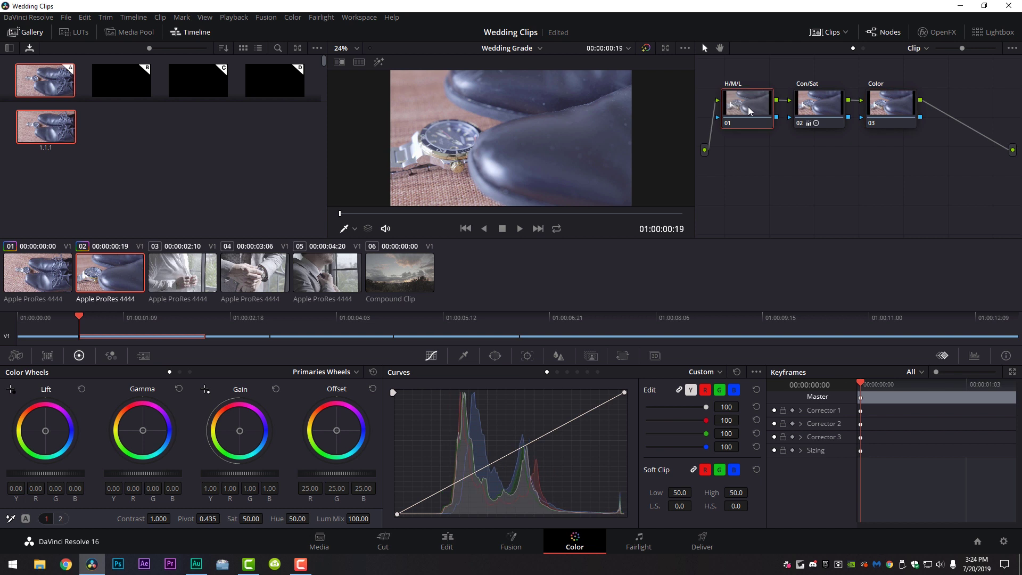
- Step through clips 03, 04, 05 and sunset compound clip 06, ending on shoes clip 01
{"action": "left_click", "coordinate": [186, 278]}
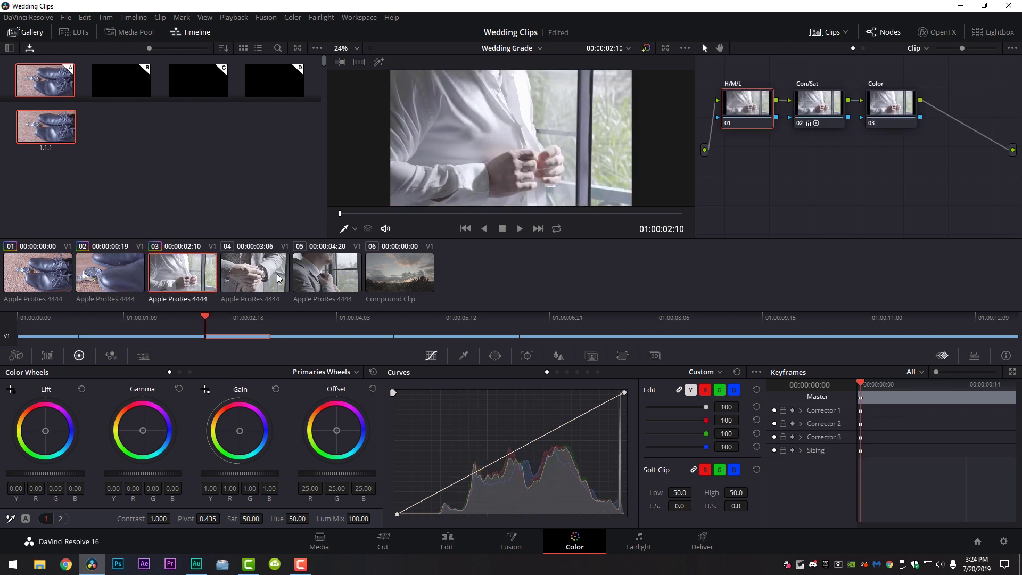
{"action": "left_click", "coordinate": [253, 273]}
{"action": "left_click", "coordinate": [328, 272]}
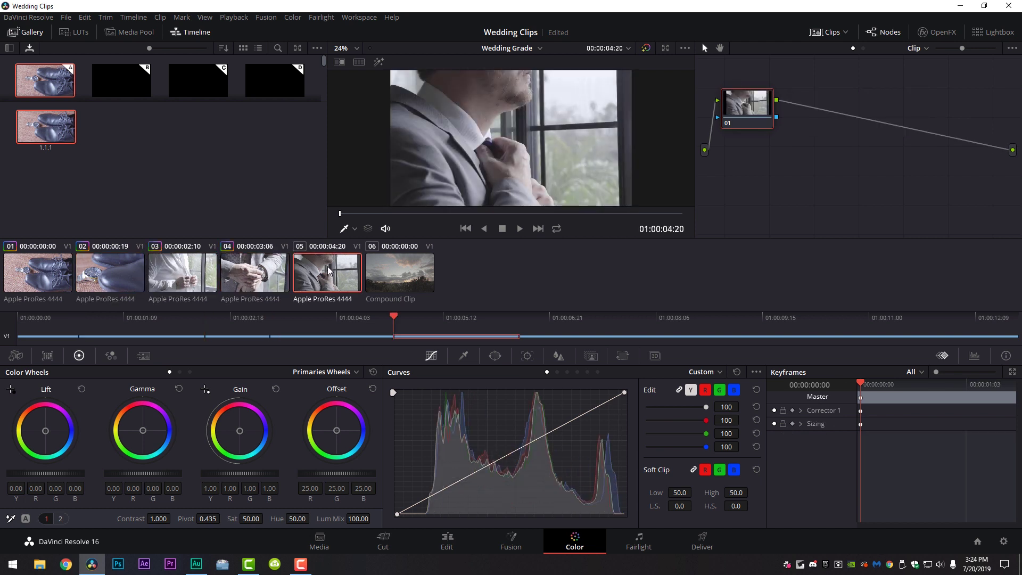
{"action": "left_click", "coordinate": [400, 271]}
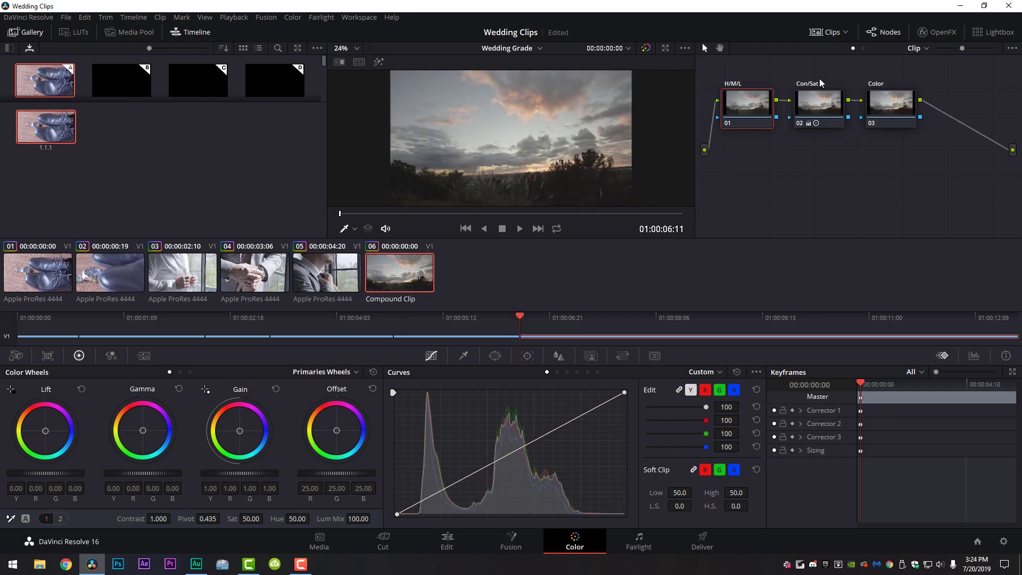
{"action": "left_click", "coordinate": [45, 273]}
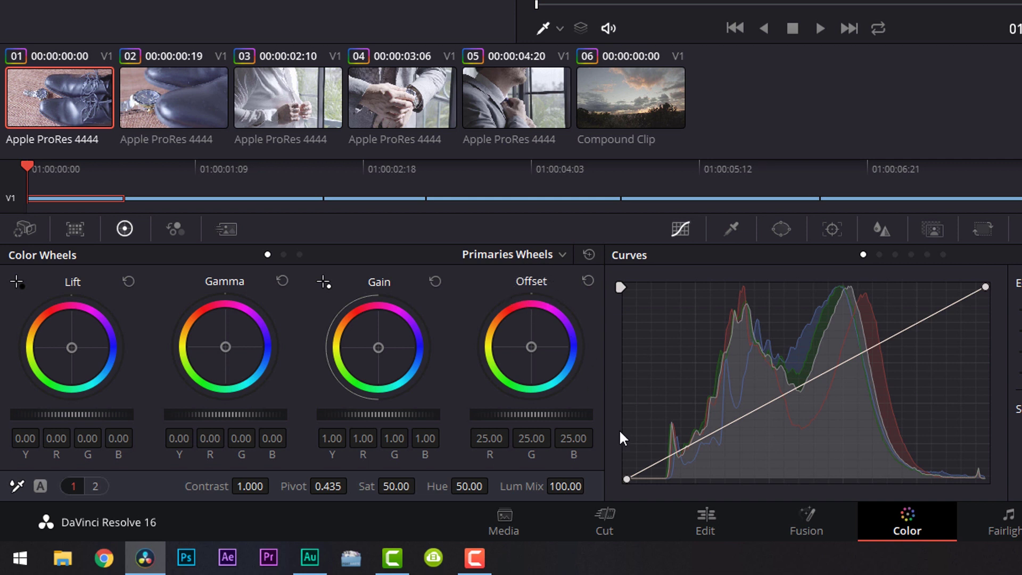
- Try two Custom curve points, delete them to restore the straight diagonal, then nudge lift to 0.01
{"action": "left_click", "coordinate": [723, 423]}
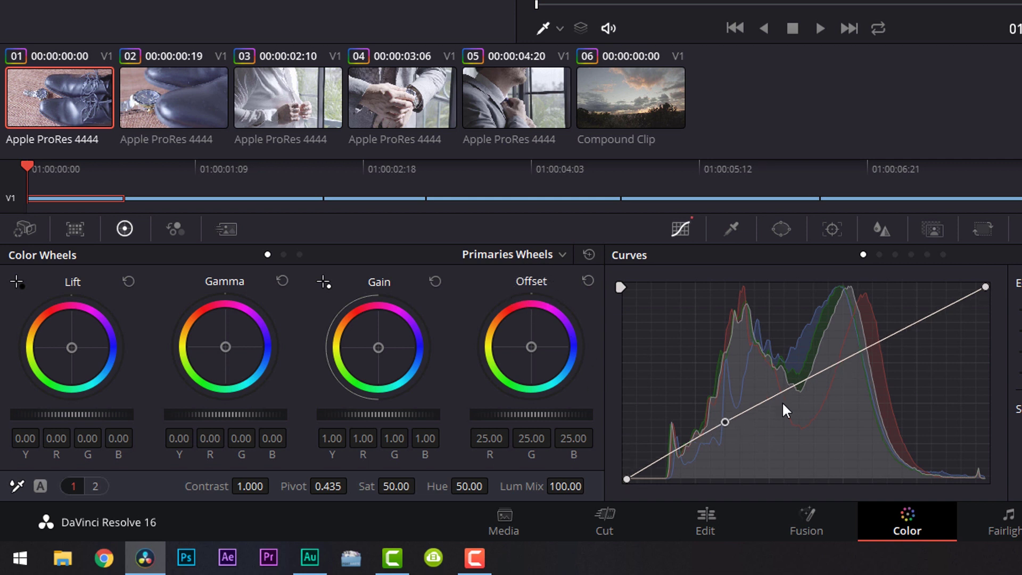
{"action": "left_click", "coordinate": [848, 359]}
{"action": "left_click_drag", "start_coordinate": [848, 359], "coordinate": [863, 373]}
{"action": "left_click_drag", "start_coordinate": [723, 423], "coordinate": [713, 397]}
{"action": "right_click", "coordinate": [713, 396]}
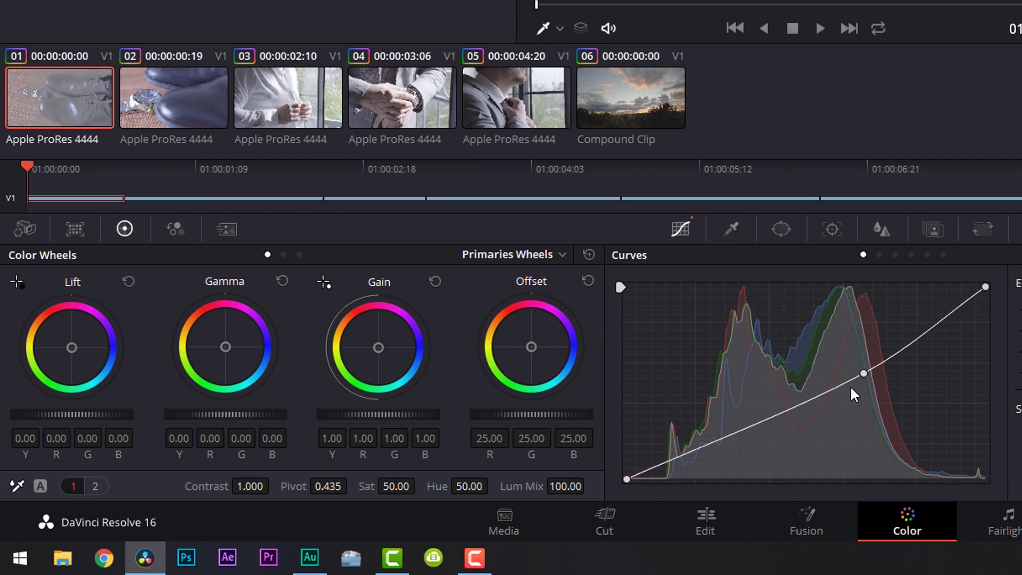
{"action": "right_click", "coordinate": [864, 373]}
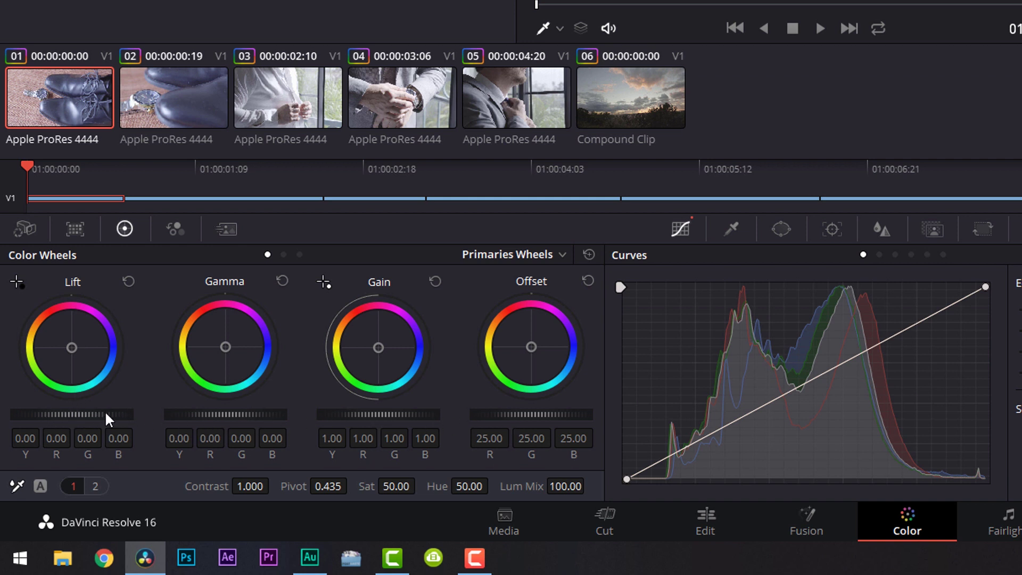
{"action": "mouse_move", "coordinate": [104, 412]}
{"action": "left_mouse_down"}
{"action": "mouse_move", "coordinate": [95, 412]}
{"action": "mouse_move", "coordinate": [122, 411]}
{"action": "mouse_move", "coordinate": [88, 411]}
{"action": "mouse_move", "coordinate": [108, 412]}
{"action": "left_mouse_up"}
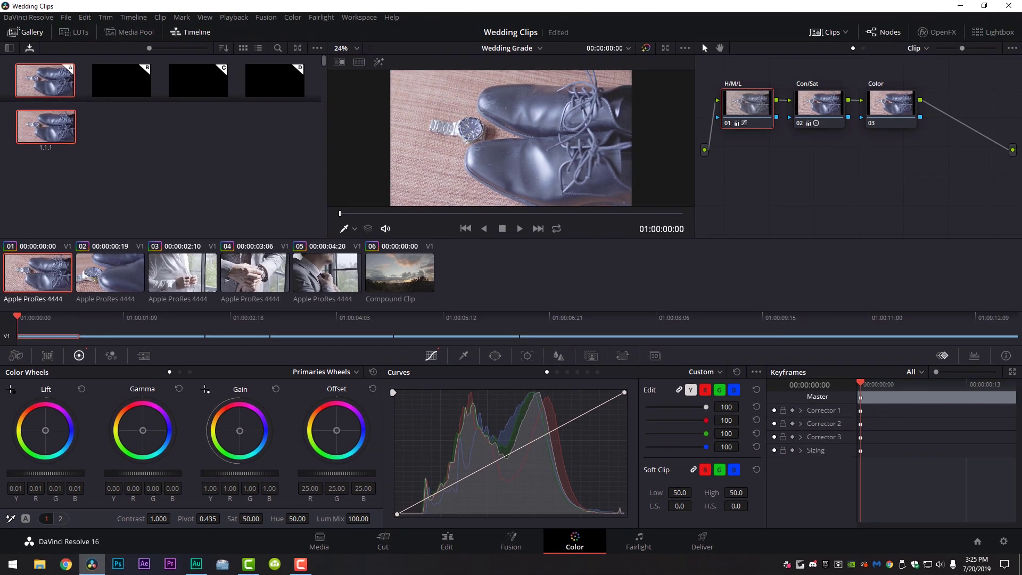
- Reset lift, then set master lift -0.09, gain 0.89 and gamma 0.03
{"action": "left_click_drag", "start_coordinate": [80, 472], "coordinate": [82, 471]}
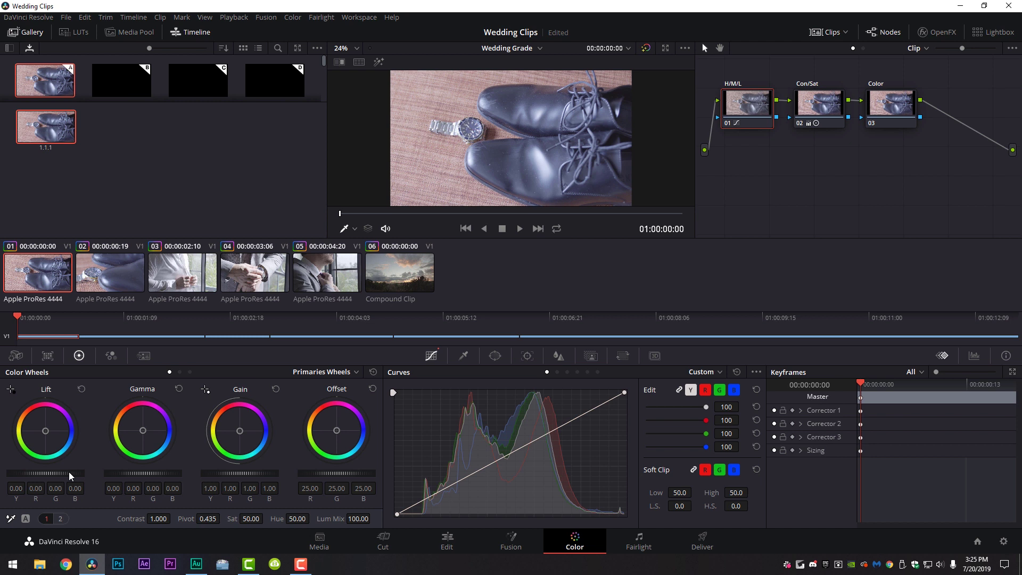
{"action": "left_click_drag", "start_coordinate": [69, 472], "coordinate": [31, 474]}
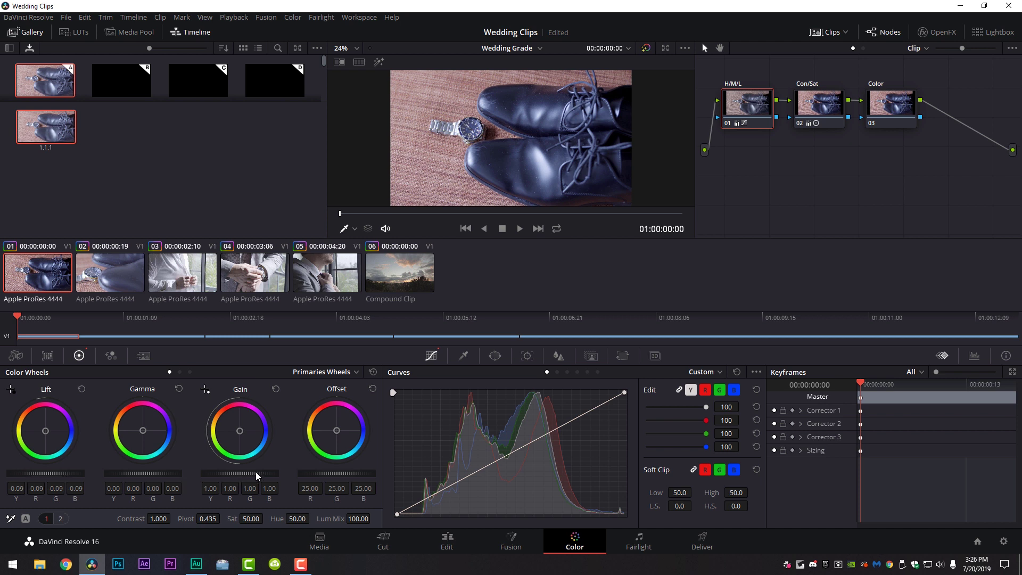
{"action": "left_click_drag", "start_coordinate": [250, 471], "coordinate": [232, 471]}
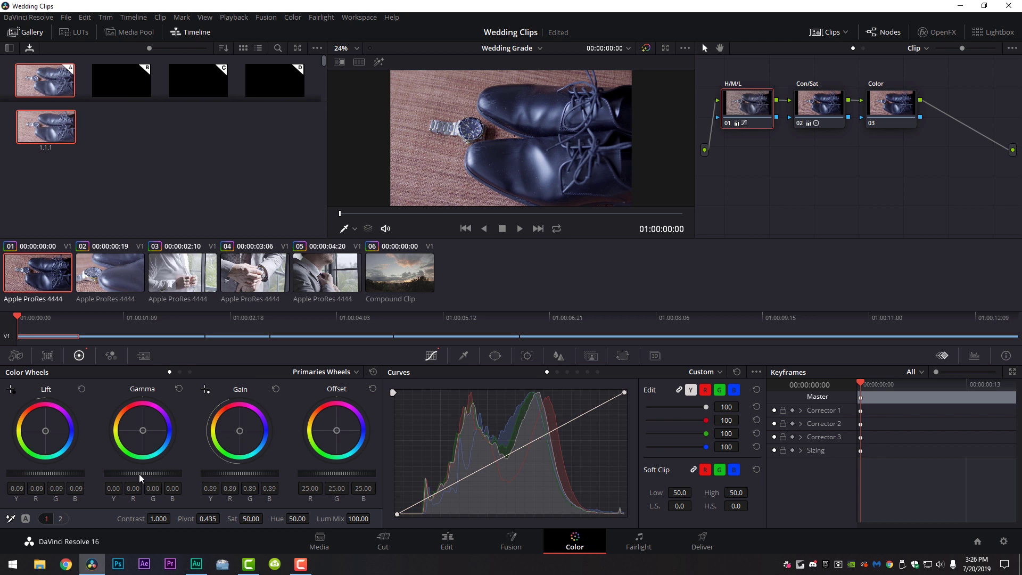
{"action": "left_click_drag", "start_coordinate": [143, 472], "coordinate": [153, 472]}
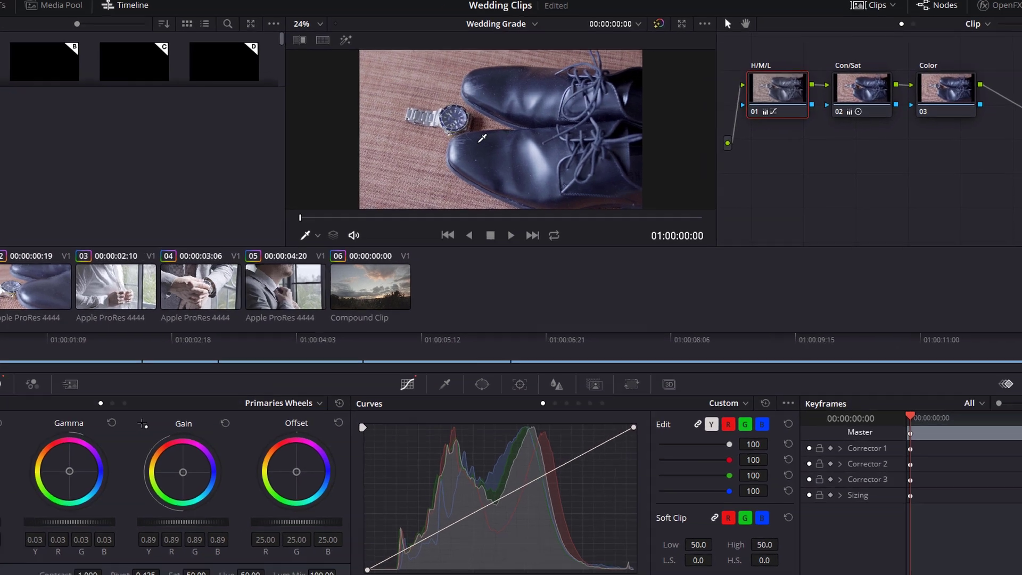
- Open the Video Scopes window from the viewer and move it to the right
{"action": "right_click", "coordinate": [492, 151]}
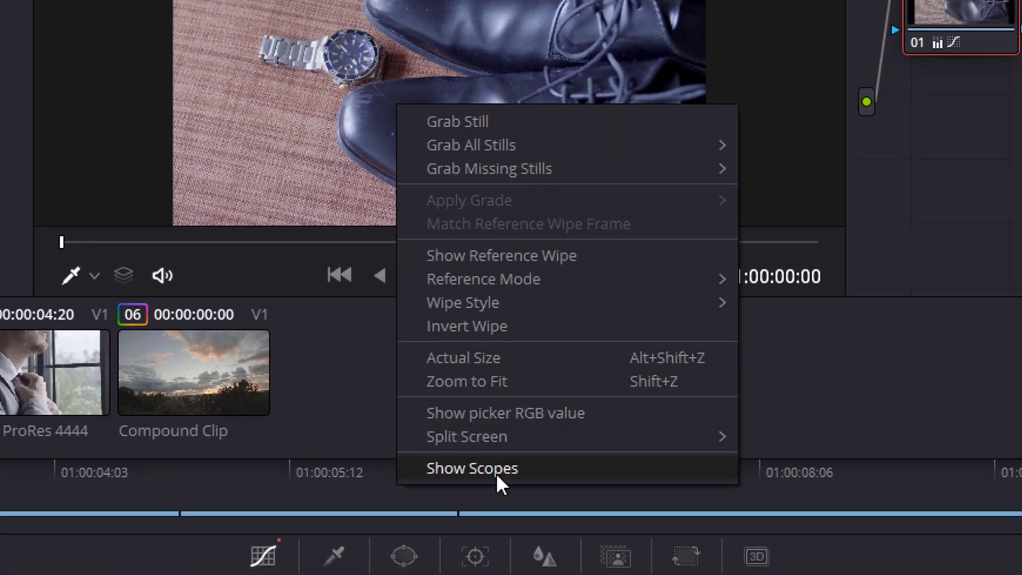
{"action": "left_click", "coordinate": [496, 469]}
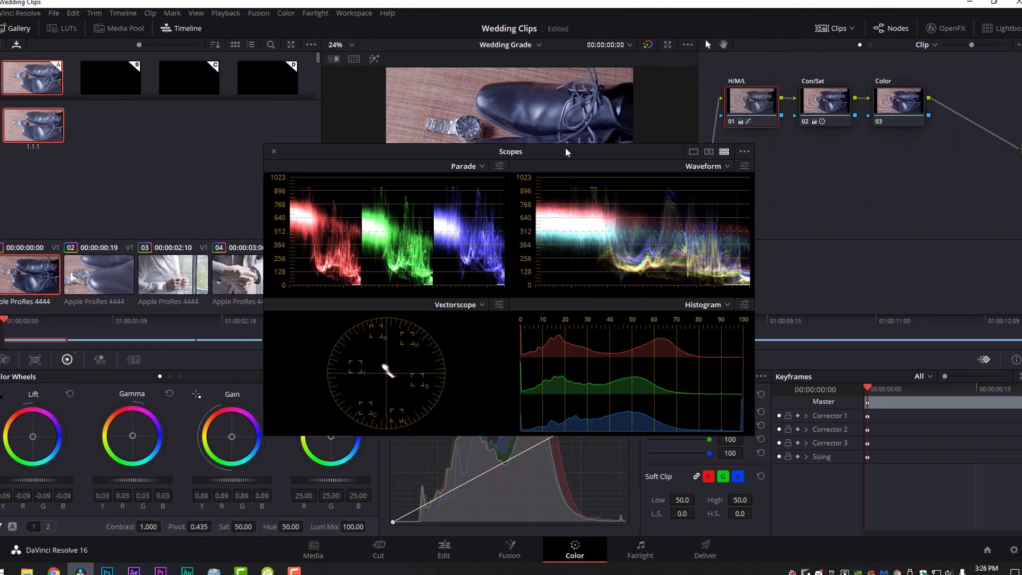
{"action": "left_click_drag", "start_coordinate": [564, 147], "coordinate": [827, 233]}
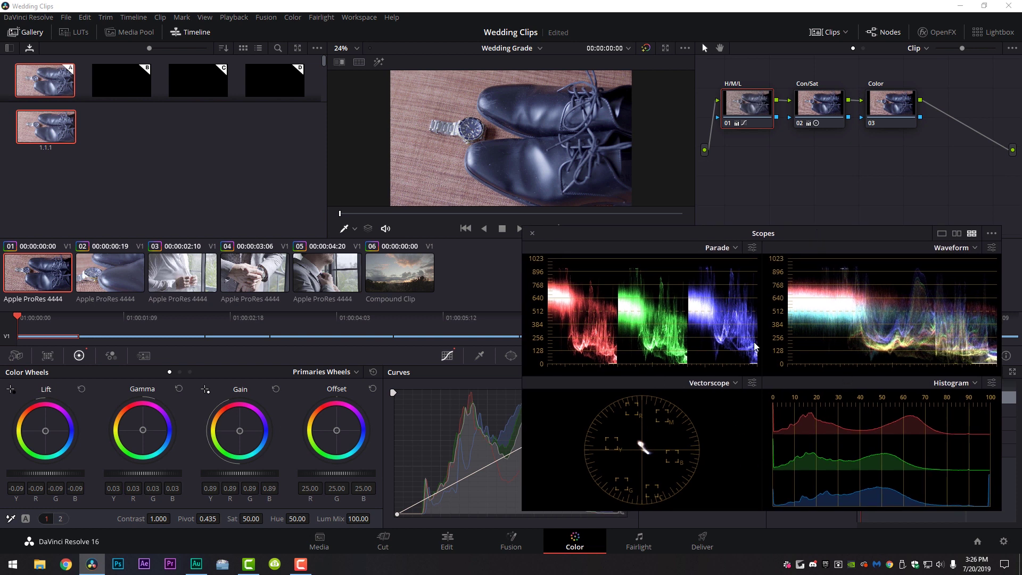
- Set the scope slots to Waveform and Histogram for a Waveform, Vectorscope, Histogram, Parade layout
{"action": "left_click", "coordinate": [727, 385]}
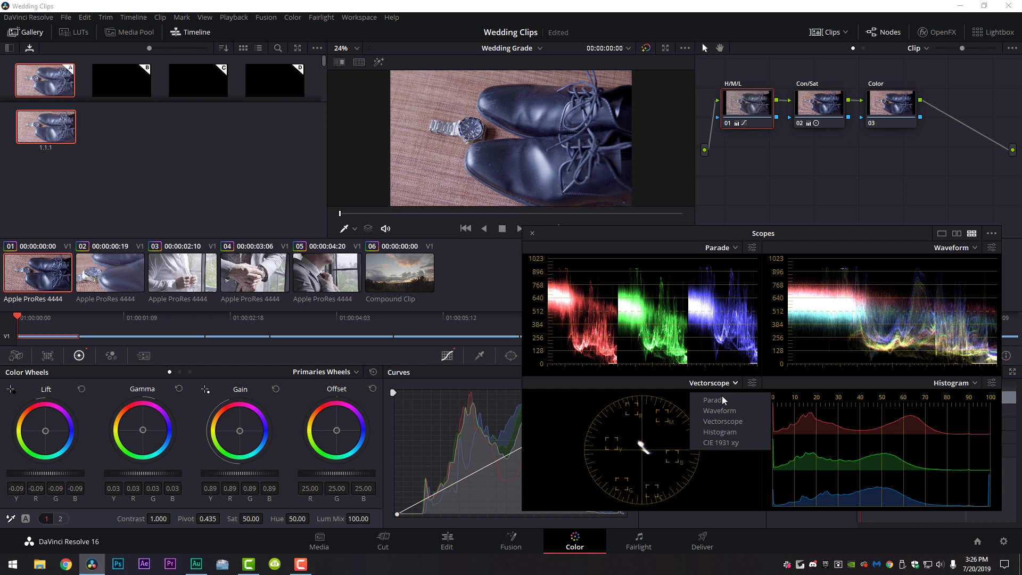
{"action": "left_click", "coordinate": [719, 407]}
{"action": "left_click", "coordinate": [724, 385]}
{"action": "left_click", "coordinate": [730, 402]}
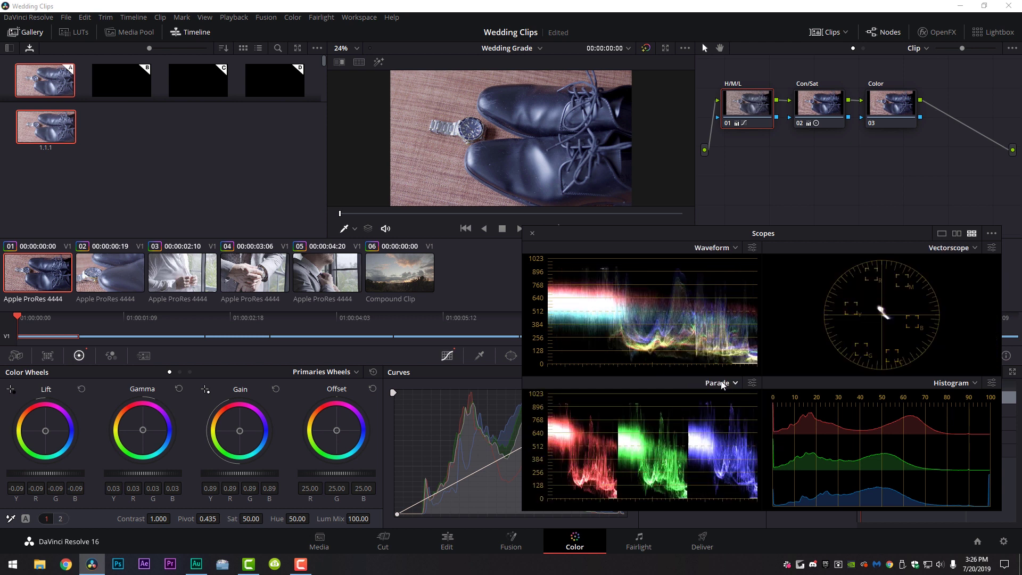
{"action": "left_click", "coordinate": [722, 385]}
{"action": "left_click", "coordinate": [729, 435]}
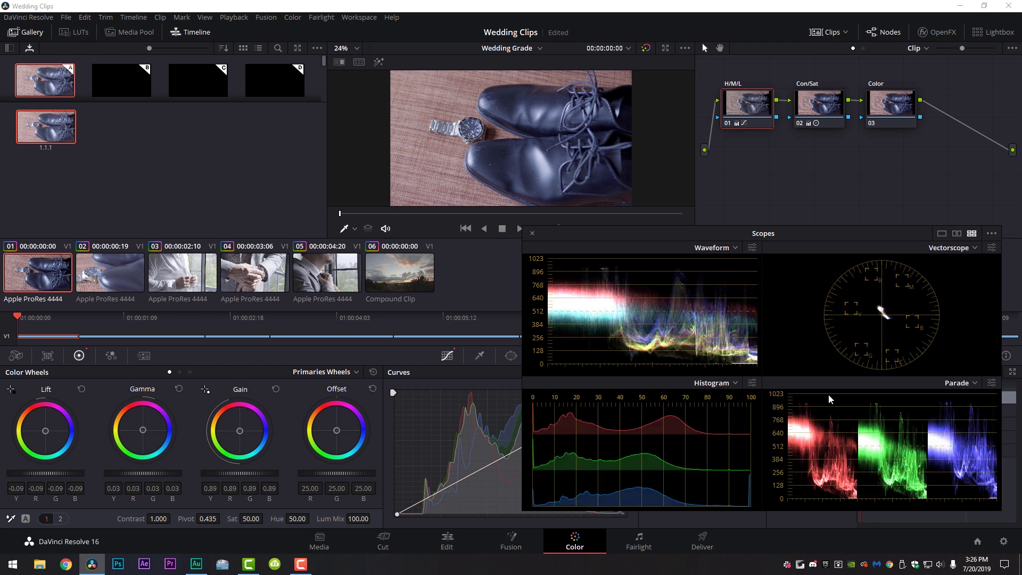
- Close the Scopes window and cycle the Color Wheels pages, ending on the Log Shadow/Midtone/Highlight wheels
{"action": "left_click", "coordinate": [532, 234]}
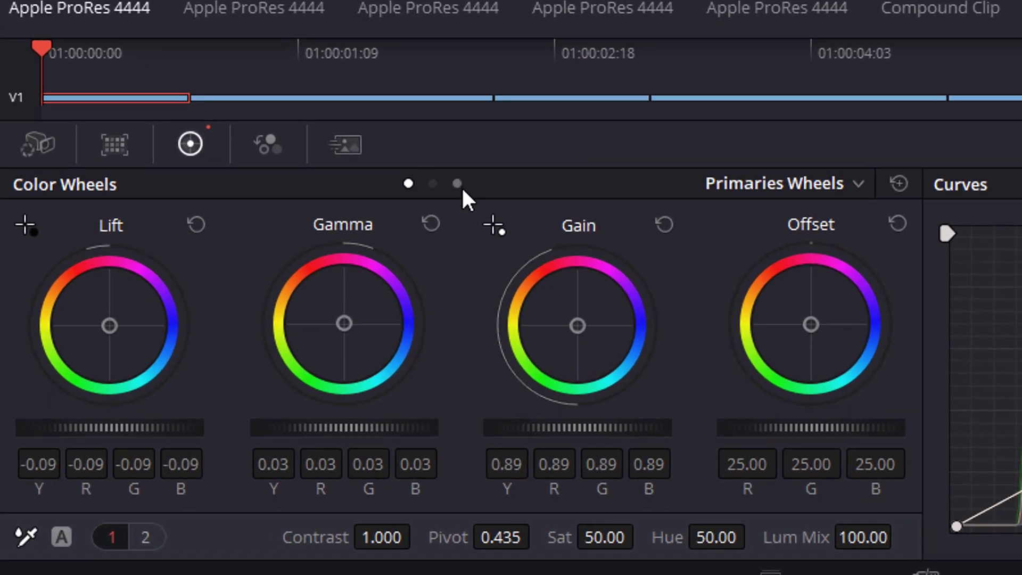
{"action": "left_click", "coordinate": [431, 184]}
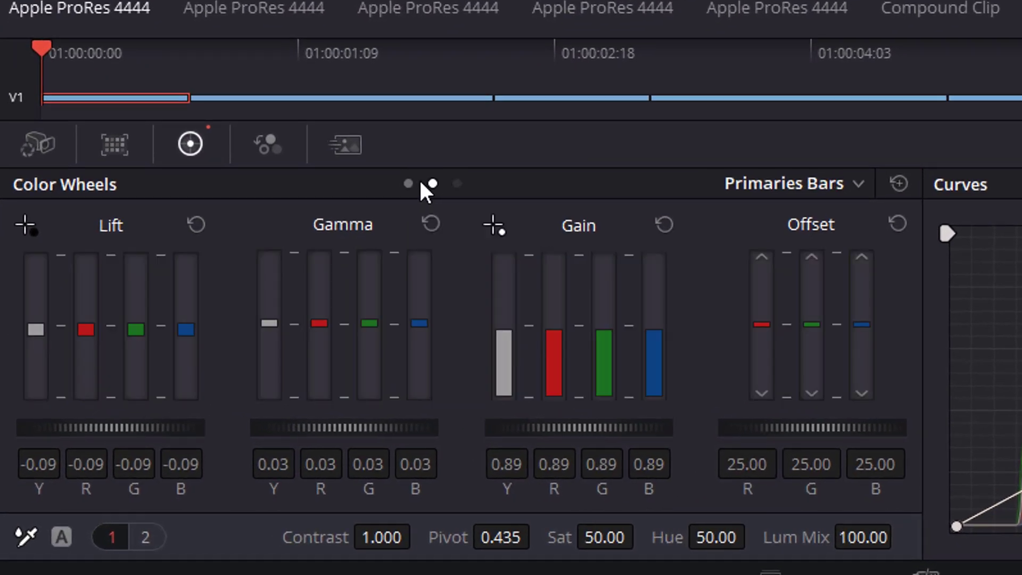
{"action": "left_click", "coordinate": [408, 183]}
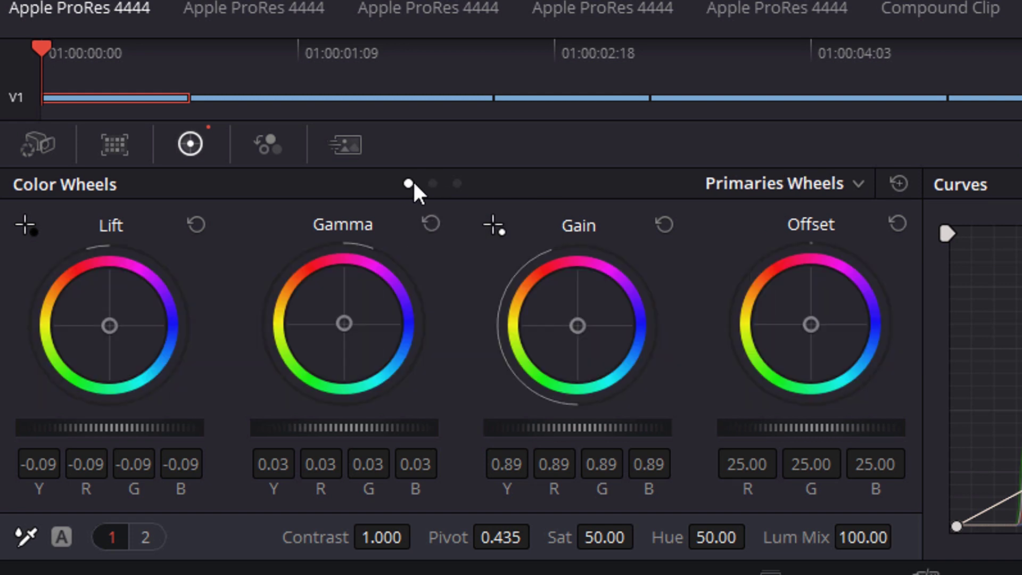
{"action": "left_click", "coordinate": [432, 184]}
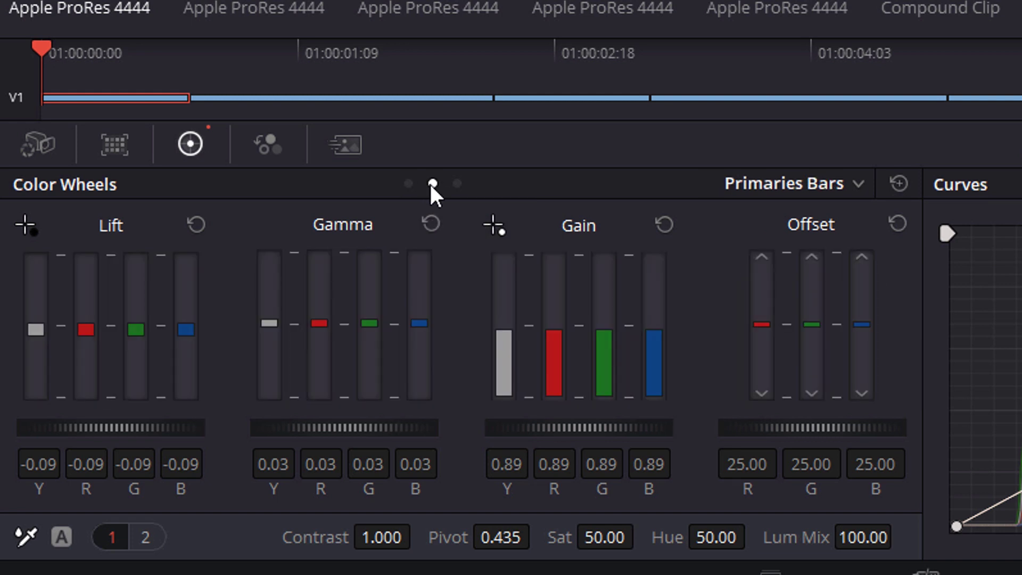
{"action": "left_click", "coordinate": [456, 184]}
{"action": "left_click", "coordinate": [407, 184]}
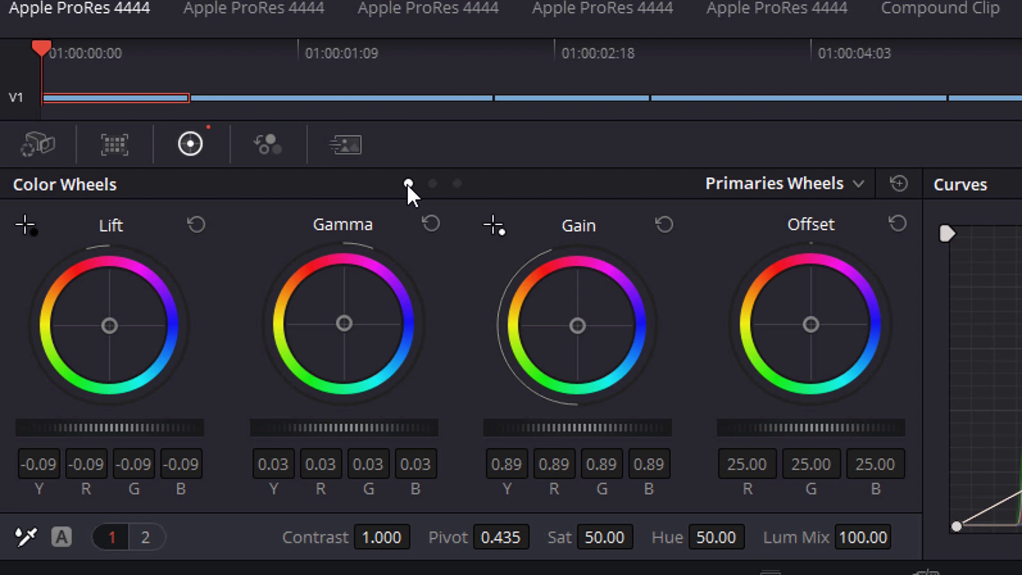
{"action": "left_click", "coordinate": [457, 183]}
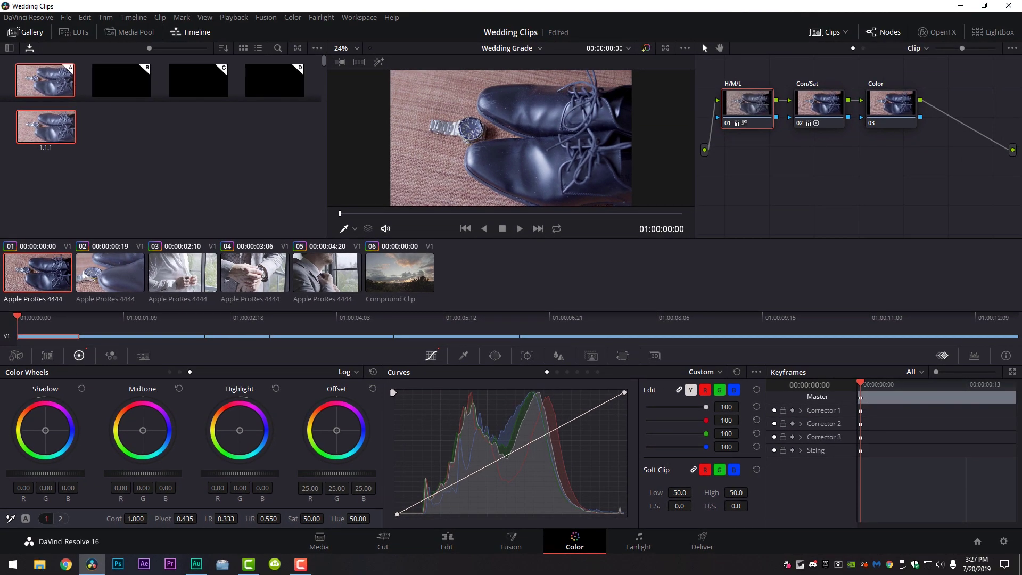
- Try a darker Log Shadow, reset it, and lower primary Lift to deepen the blacks
{"action": "left_click_drag", "start_coordinate": [46, 473], "coordinate": [19, 476]}
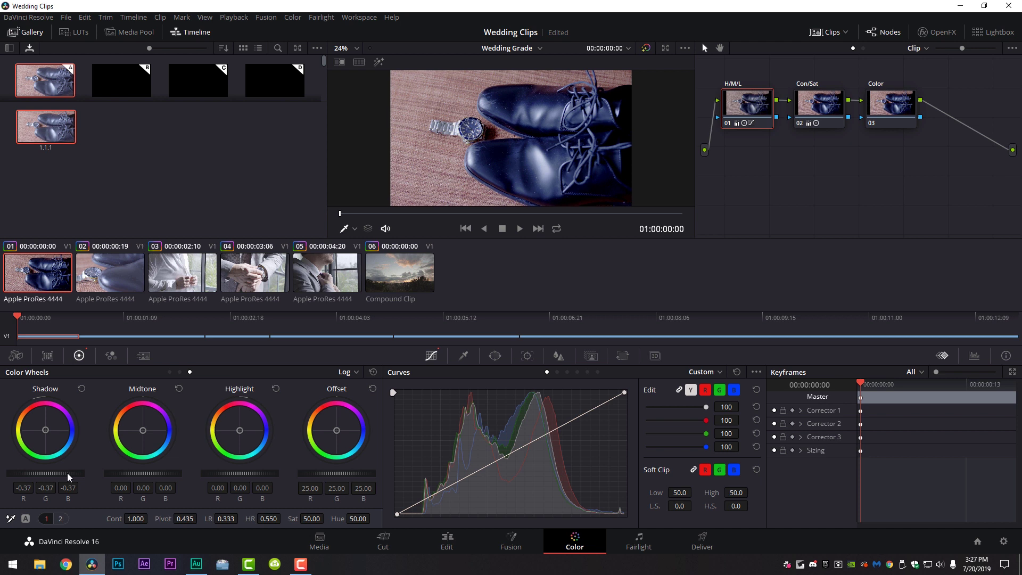
{"action": "left_click", "coordinate": [82, 389]}
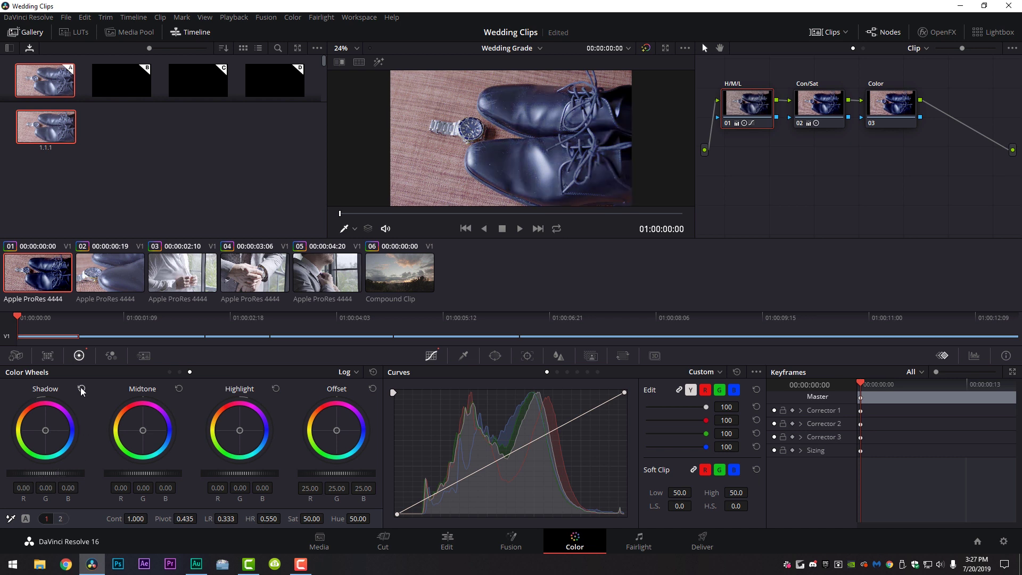
{"action": "left_click", "coordinate": [169, 372]}
{"action": "left_click_drag", "start_coordinate": [72, 472], "coordinate": [48, 474]}
- Test a darker Log Midtone, reset midtone and shadow to 0.00, and return to Primaries Wheels
{"action": "left_click", "coordinate": [190, 371]}
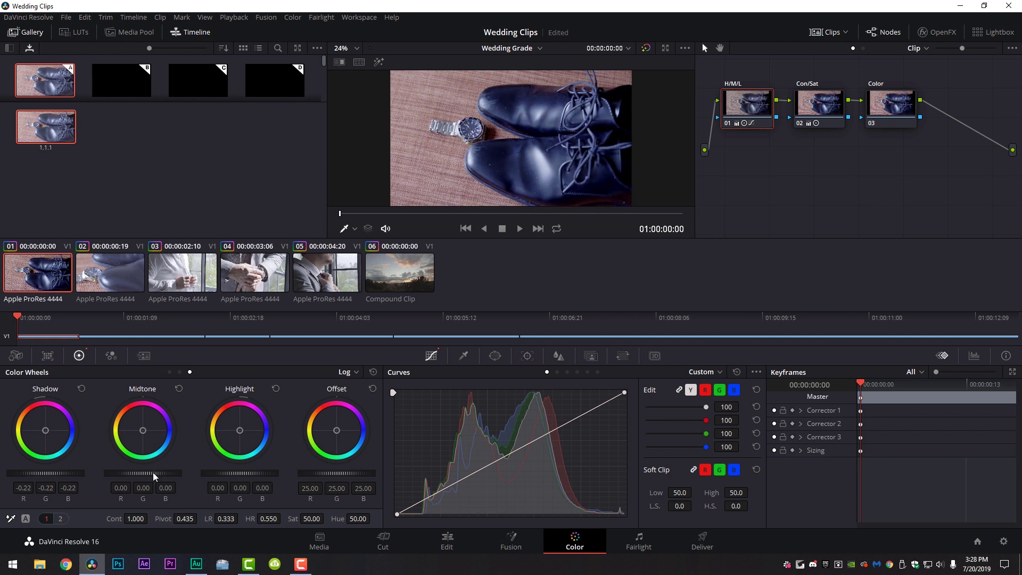
{"action": "mouse_move", "coordinate": [152, 472]}
{"action": "left_mouse_down"}
{"action": "mouse_move", "coordinate": [135, 473]}
{"action": "mouse_move", "coordinate": [145, 473]}
{"action": "left_mouse_up"}
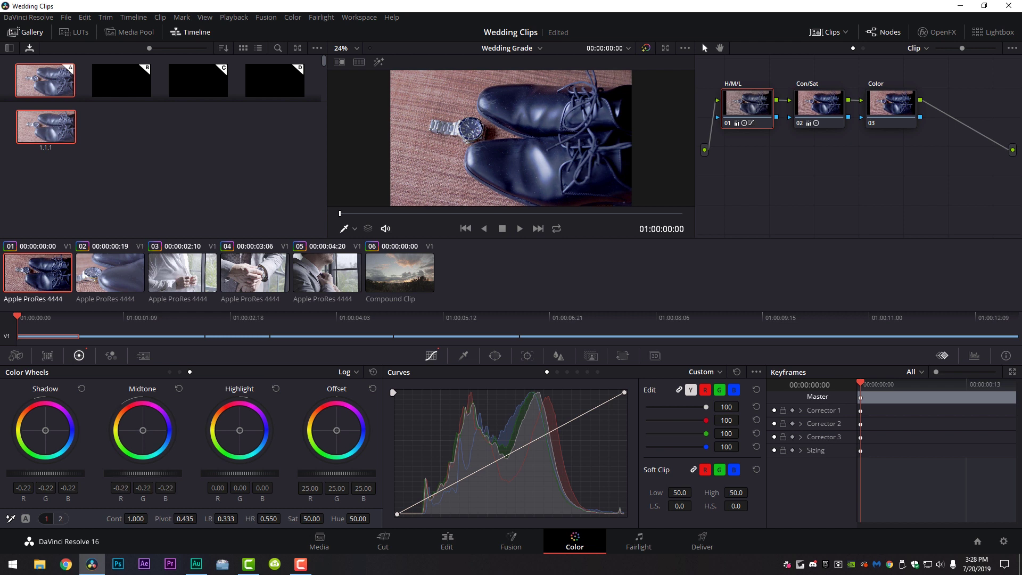
{"action": "left_click", "coordinate": [179, 388]}
{"action": "left_click", "coordinate": [81, 388]}
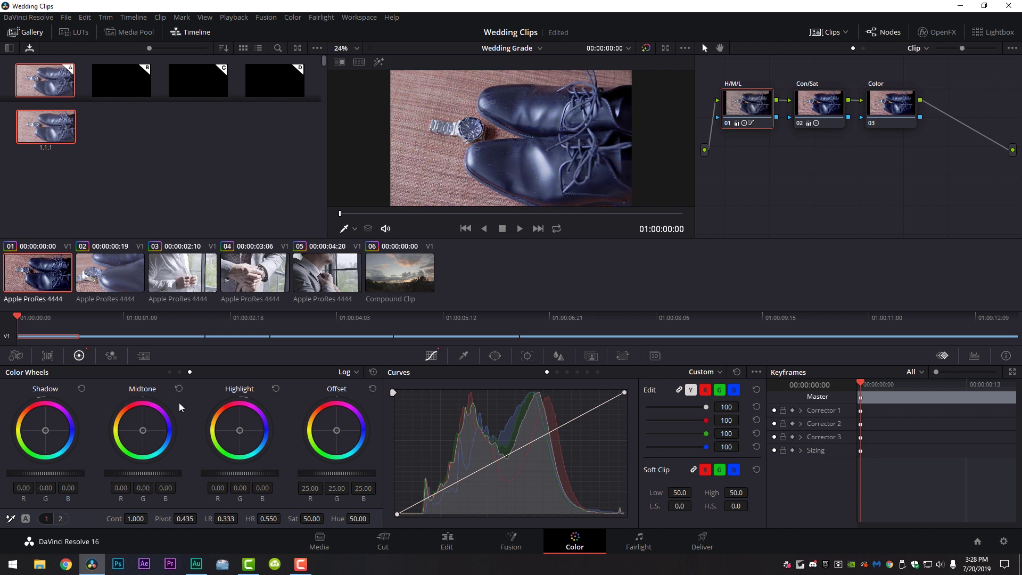
{"action": "left_click", "coordinate": [169, 372]}
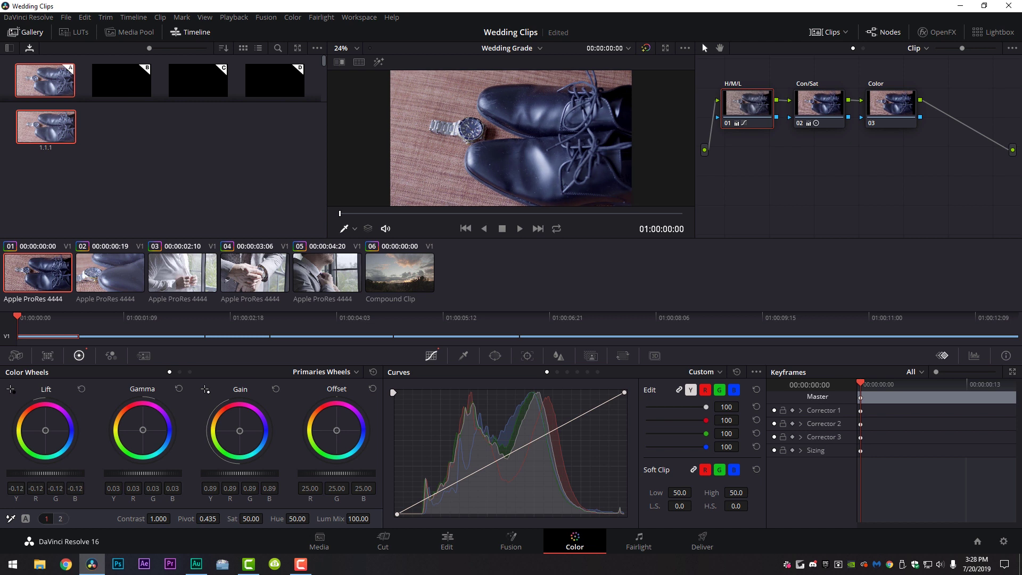
- Nudge the Color node's Gamma balance to blue -0.04, then bypass all grading with Shift+D
{"action": "left_click", "coordinate": [810, 118]}
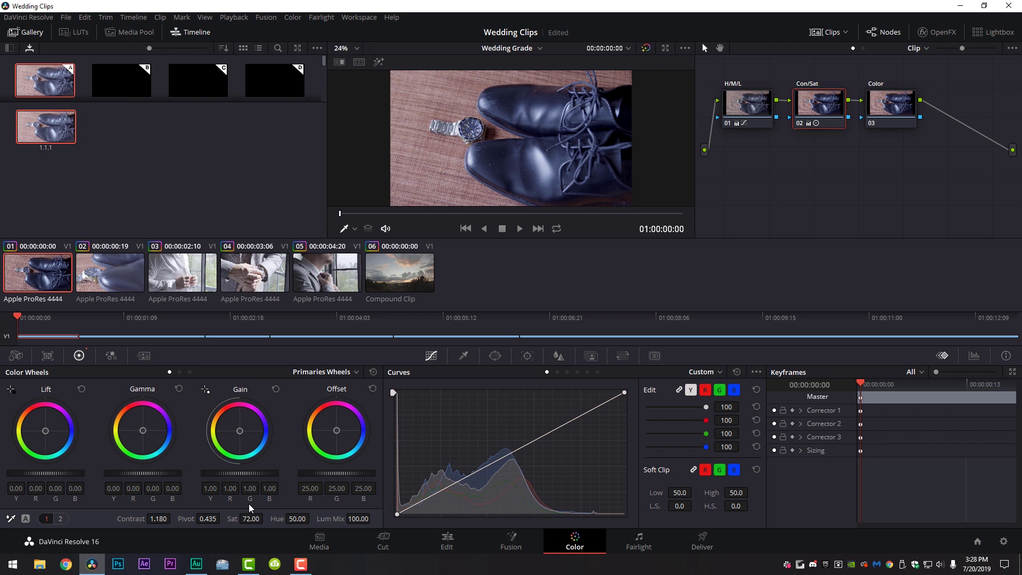
{"action": "left_click", "coordinate": [892, 105]}
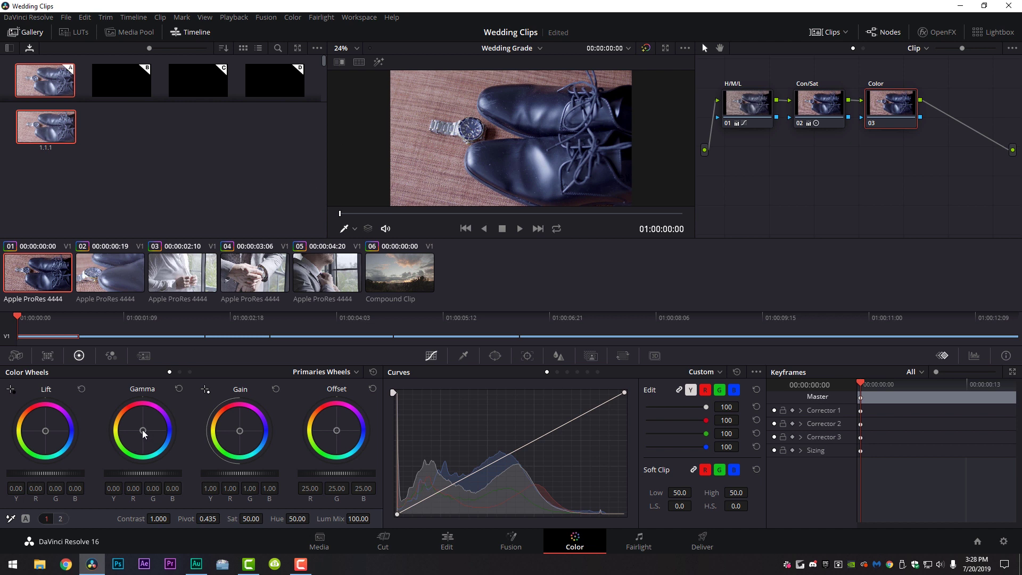
{"action": "left_click_drag", "start_coordinate": [144, 434], "coordinate": [140, 429]}
{"action": "left_click_drag", "start_coordinate": [140, 428], "coordinate": [139, 429]}
{"action": "left_click_drag", "start_coordinate": [139, 429], "coordinate": [138, 429]}
{"action": "key", "text": "shift+d"}
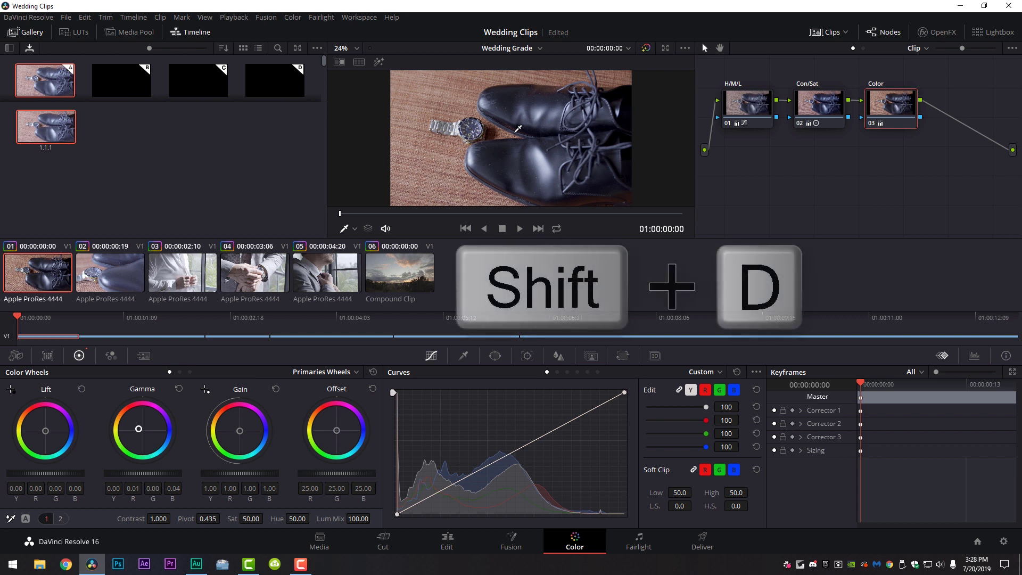
{"action": "key", "text": "shift+d"}
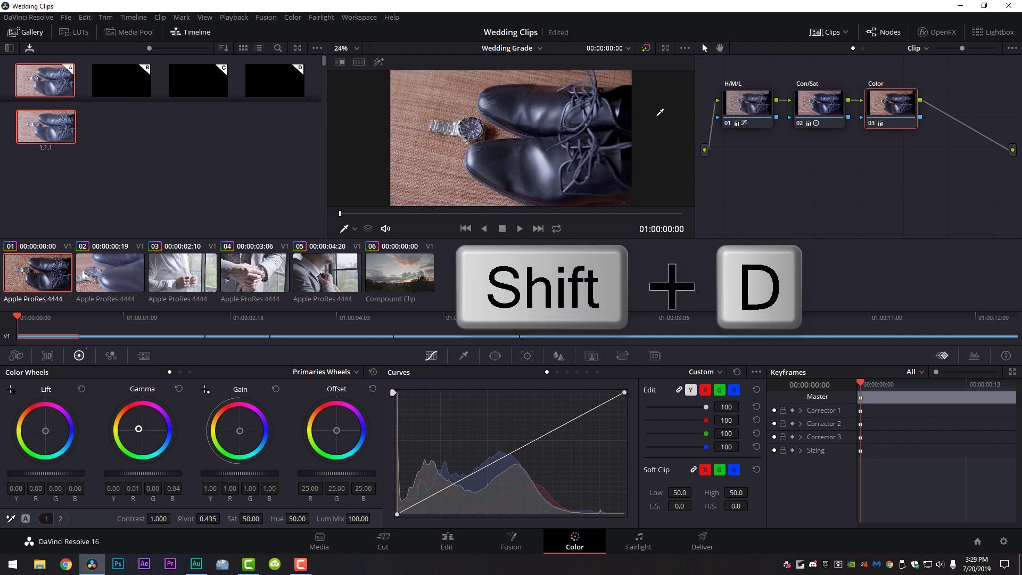
{"action": "key", "text": "shift+d"}
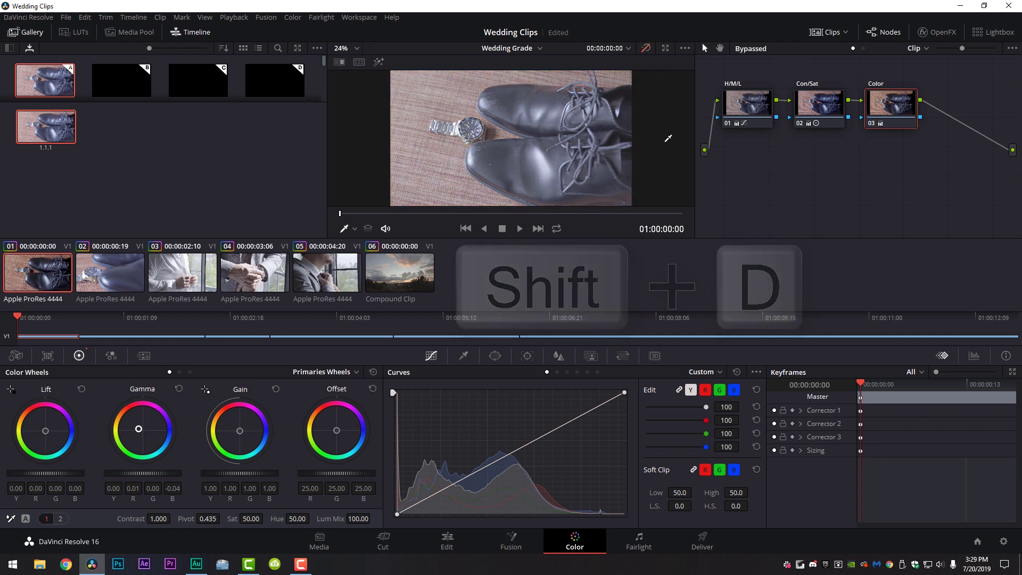
{"action": "key", "text": "shift+d"}
{"action": "key", "text": "shift+d"}
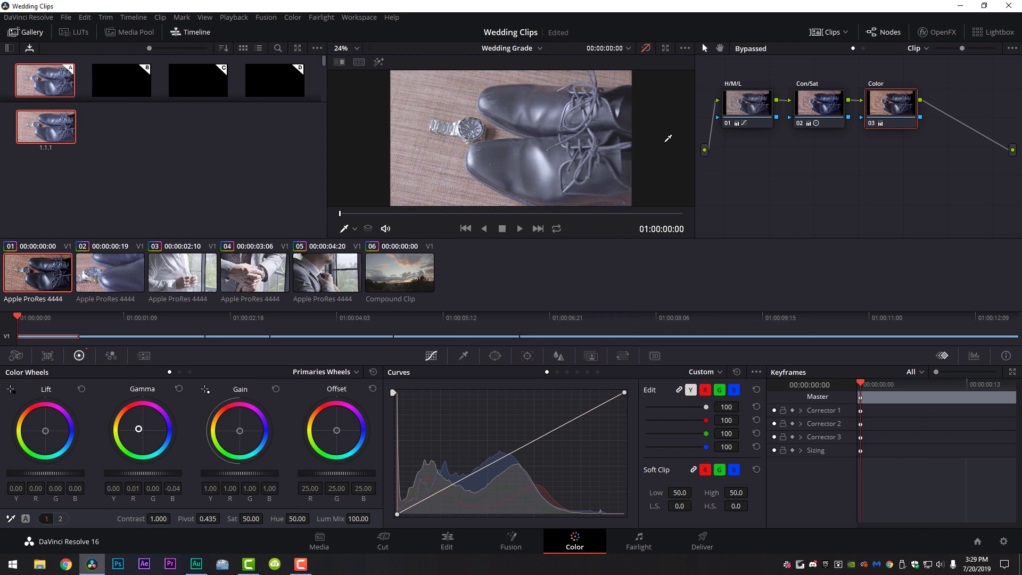
{"action": "key", "text": "shift+d"}
{"action": "key", "text": "shift+d"}
{"action": "key", "text": "shift+d"}
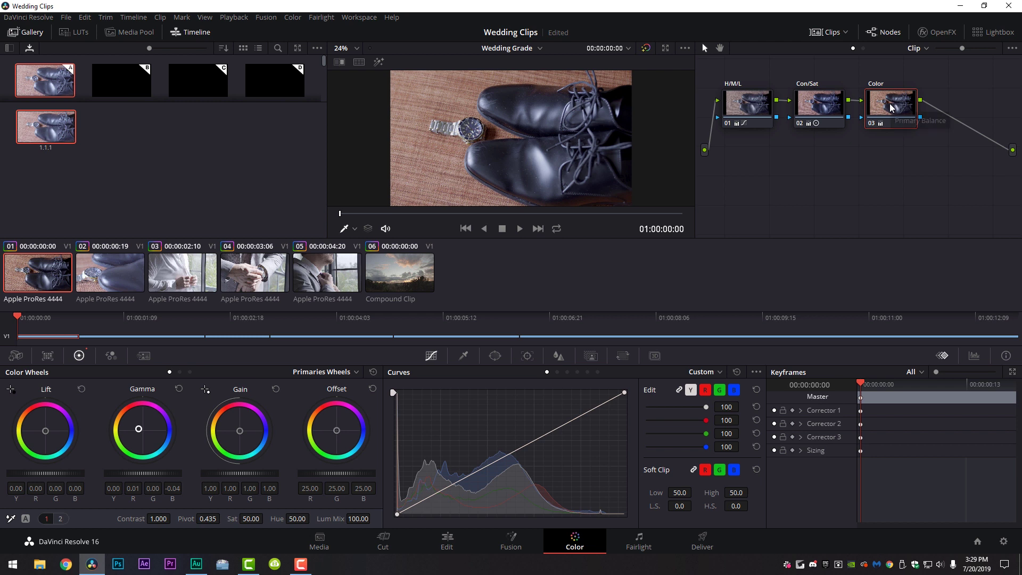
{"action": "key", "text": "ctrl+d"}
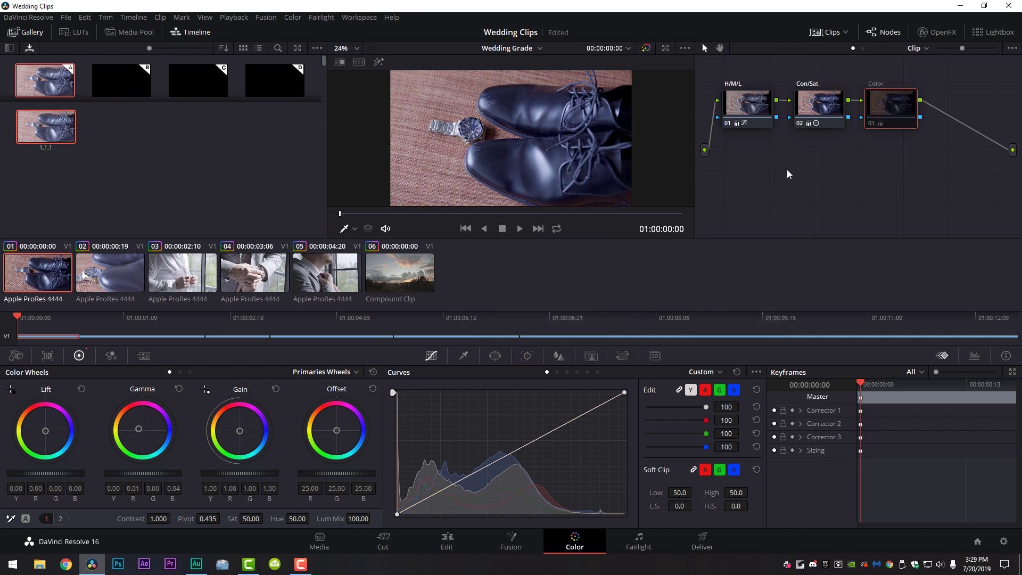
{"action": "key", "text": "ctrl+d"}
{"action": "key", "text": "ctrl+d"}
{"action": "key", "text": "ctrl+d"}
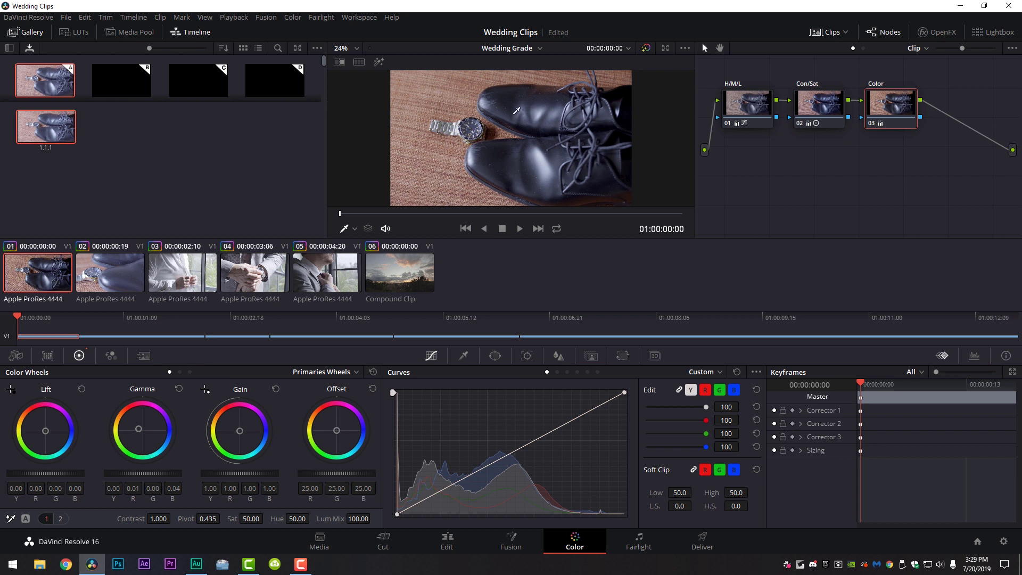
{"action": "key", "text": "ctrl+d"}
{"action": "key", "text": "ctrl+d"}
{"action": "key", "text": "ctrl+d"}
{"action": "key", "text": "ctrl+d"}
{"action": "left_click", "coordinate": [737, 109]}
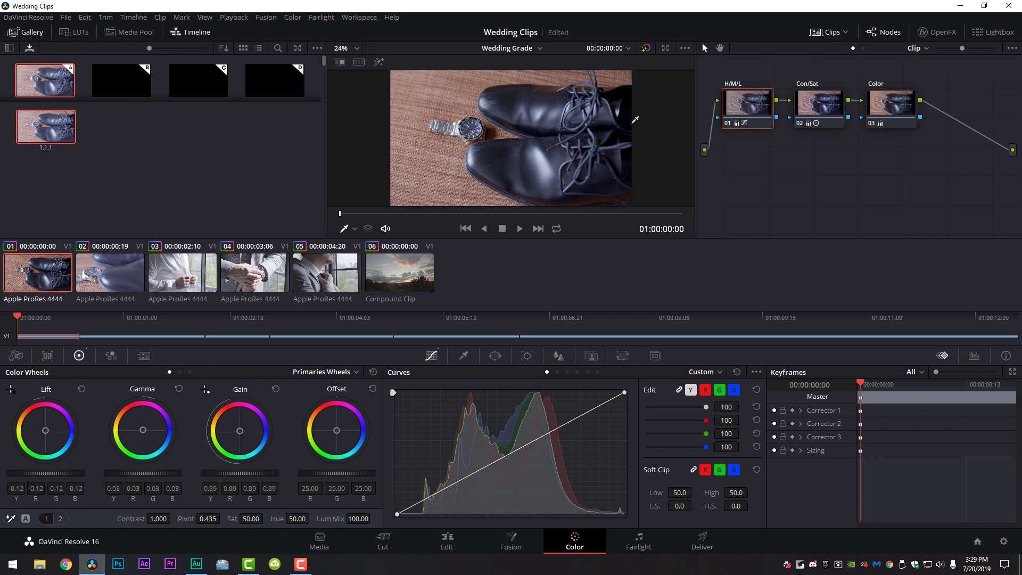
- Grab the graded shoes frame as still 1.1.2 and select clip 02
{"action": "right_click", "coordinate": [499, 130]}
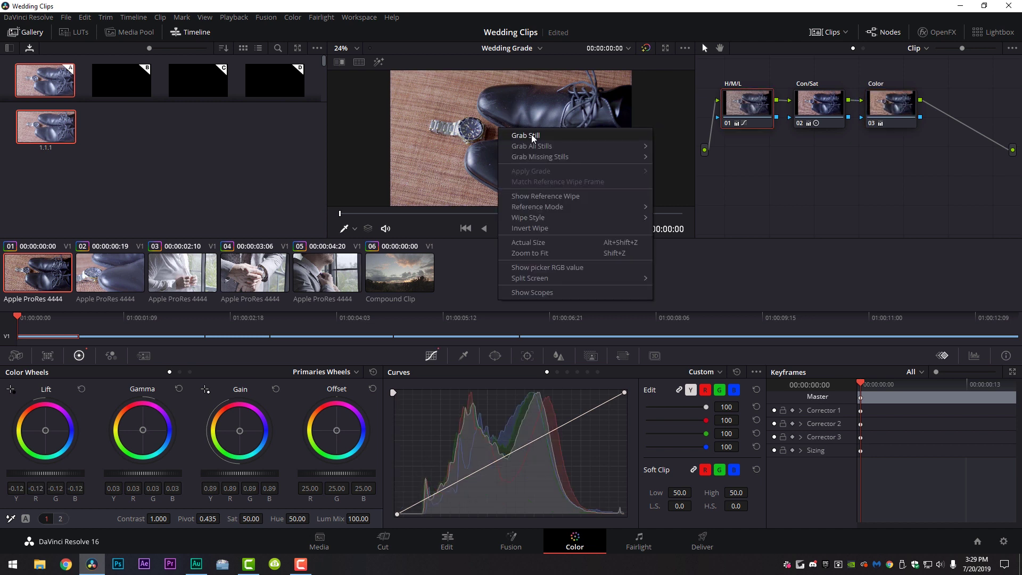
{"action": "left_click", "coordinate": [531, 135]}
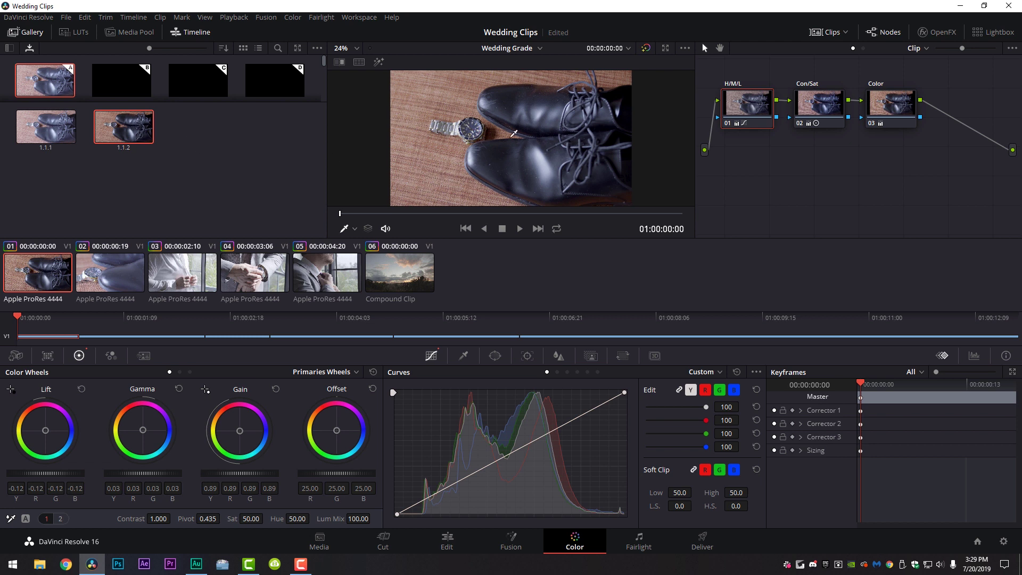
{"action": "left_click", "coordinate": [117, 273]}
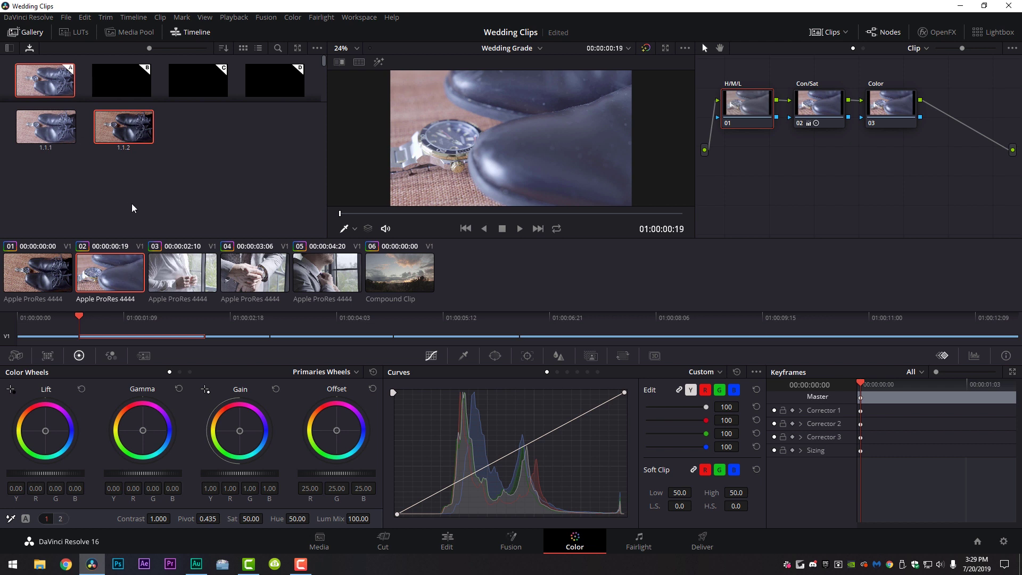
- Apply still 1.1.2's grade to clip 02 and scrub the viewer to check it
{"action": "right_click", "coordinate": [122, 126]}
{"action": "left_click", "coordinate": [158, 154]}
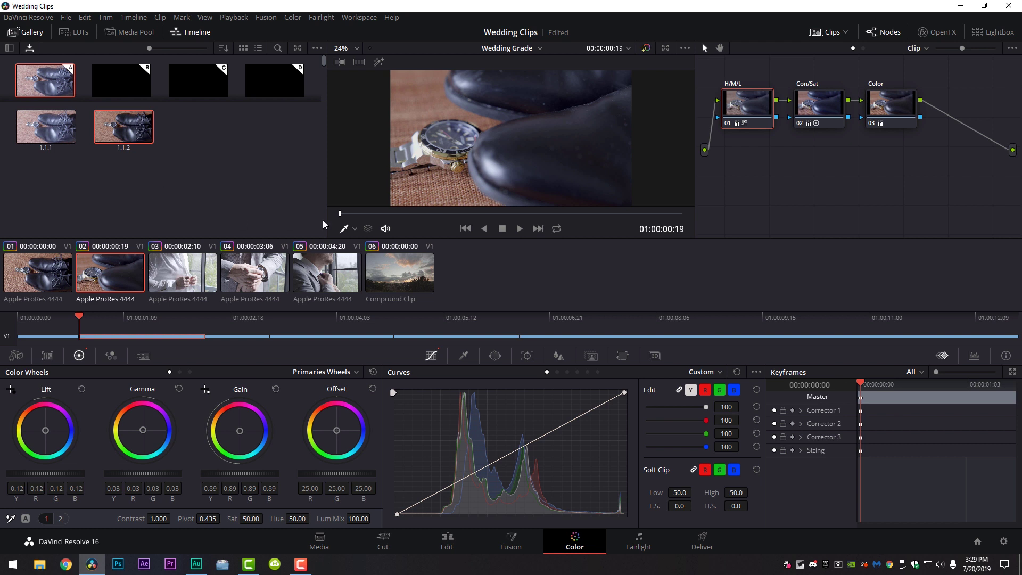
{"action": "left_click_drag", "start_coordinate": [357, 212], "coordinate": [583, 219]}
{"action": "left_click", "coordinate": [188, 274]}
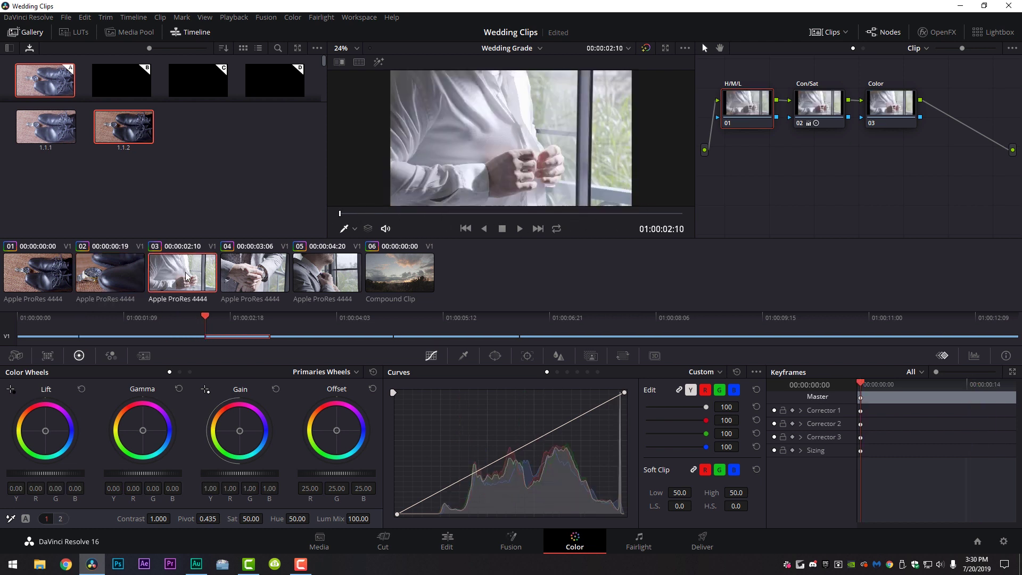
- Apply still 1.1.2's grade to clip 03 and nudge the Color node's midtone balance
{"action": "right_click", "coordinate": [134, 128]}
{"action": "left_click", "coordinate": [160, 158]}
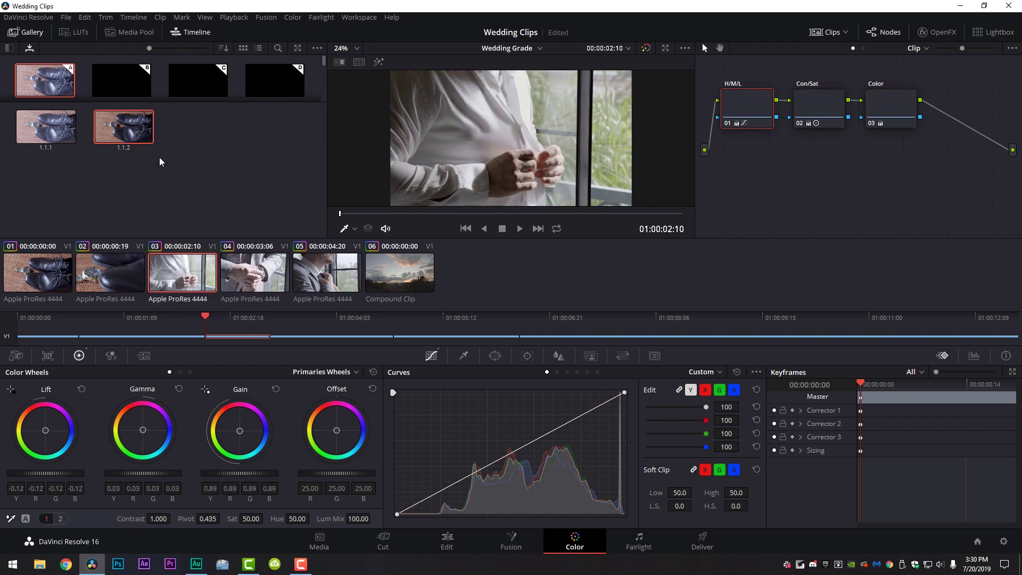
{"action": "left_click", "coordinate": [888, 108]}
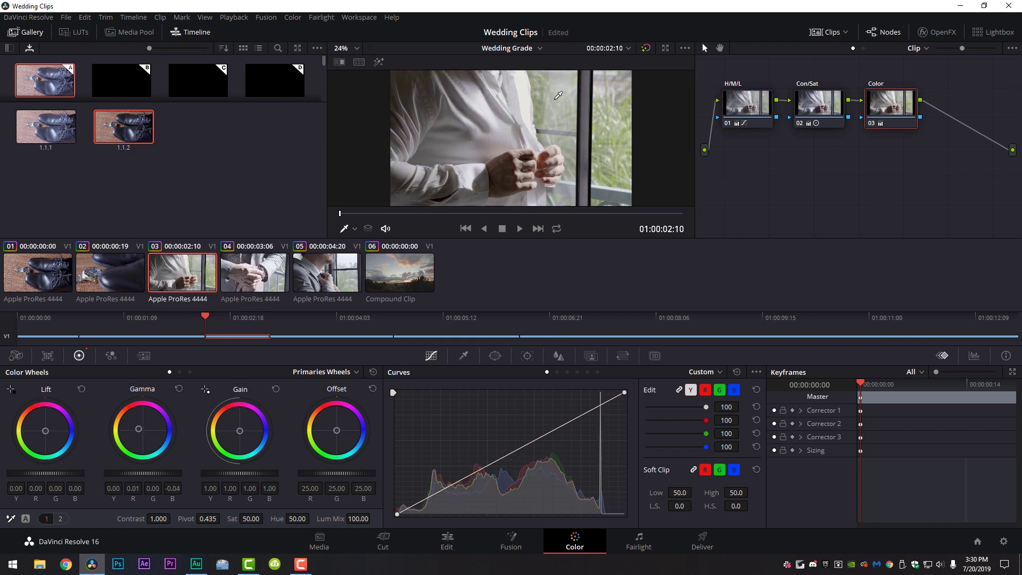
{"action": "left_click_drag", "start_coordinate": [138, 429], "coordinate": [141, 428]}
- Shape a three-point S contrast curve on the H/M/L node and grab it as still 1.3.1
{"action": "left_click", "coordinate": [749, 105]}
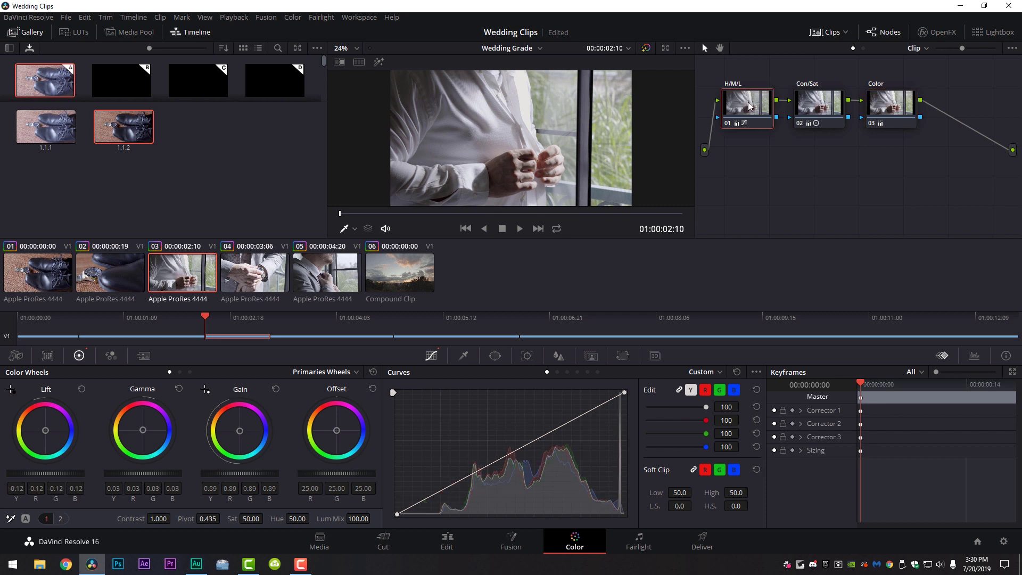
{"action": "left_click", "coordinate": [451, 483]}
{"action": "left_click", "coordinate": [534, 438]}
{"action": "left_click", "coordinate": [586, 411]}
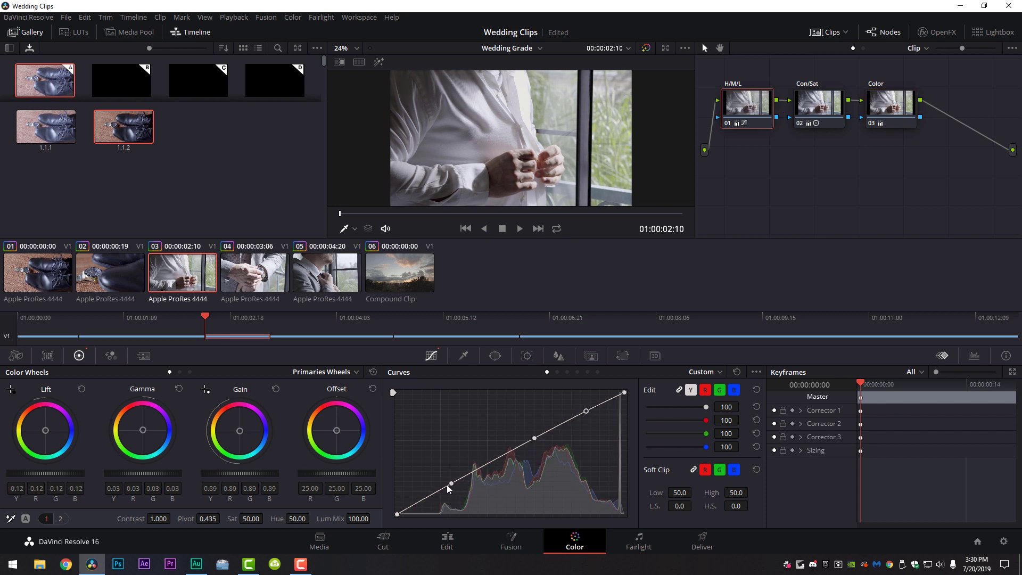
{"action": "left_click_drag", "start_coordinate": [451, 483], "coordinate": [452, 491]}
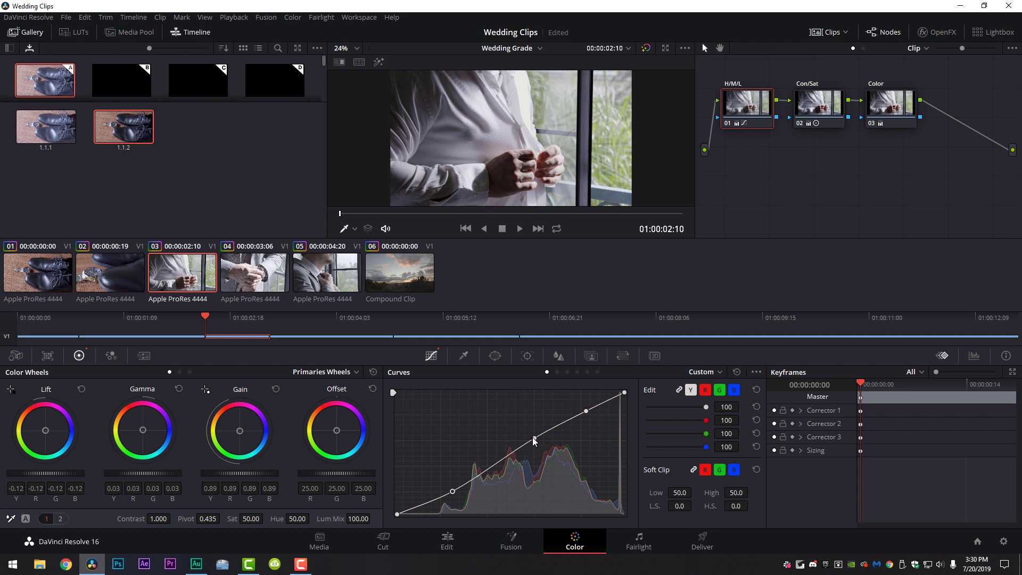
{"action": "left_click_drag", "start_coordinate": [535, 438], "coordinate": [519, 442]}
{"action": "key", "text": "Right"}
{"action": "left_click_drag", "start_coordinate": [586, 410], "coordinate": [582, 412]}
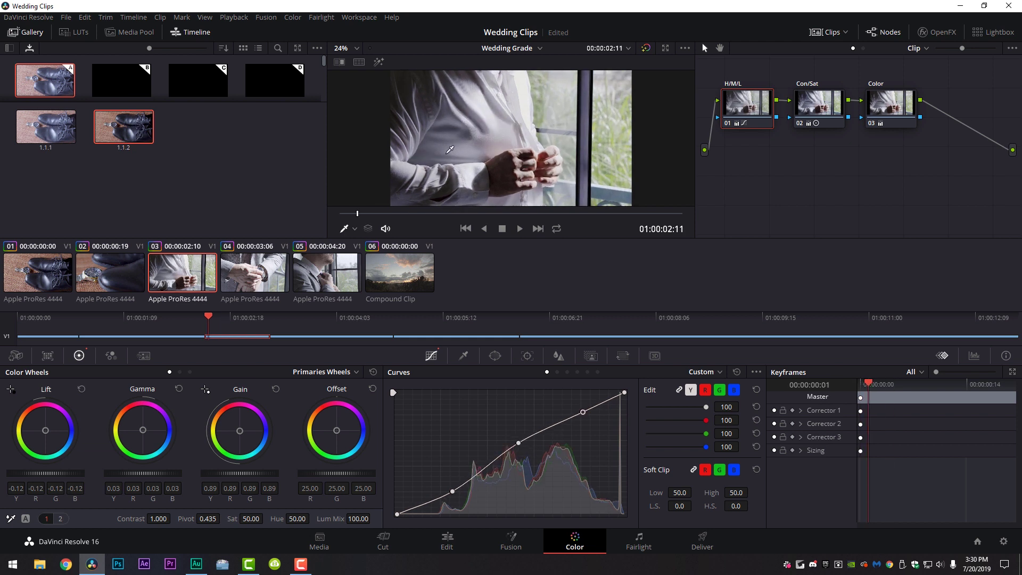
{"action": "right_click", "coordinate": [468, 143]}
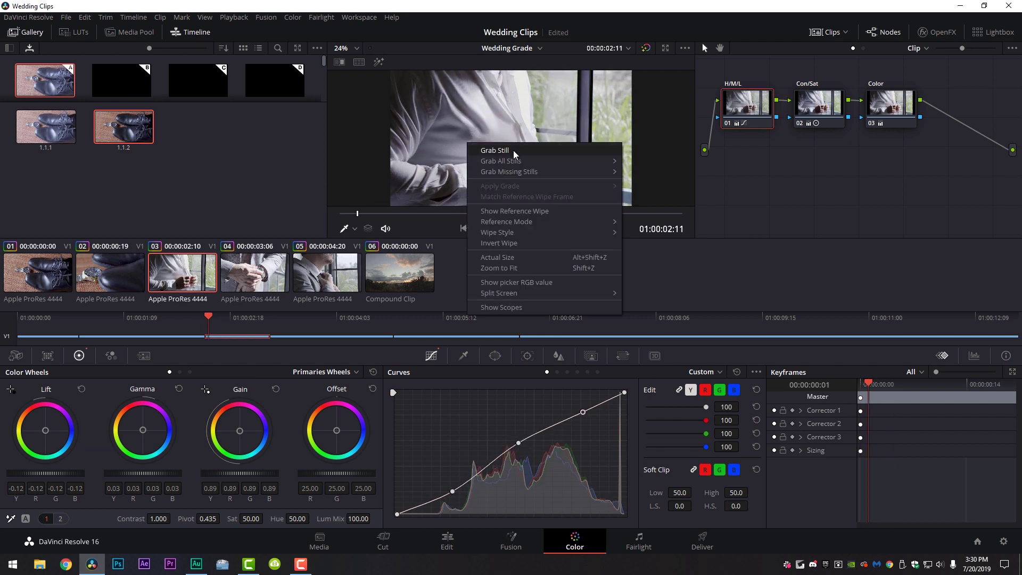
{"action": "left_click", "coordinate": [513, 150]}
- Apply still 1.3.1 to clip 04, lower the midtone curve point, and grab it as still 1.4.1
{"action": "left_click", "coordinate": [257, 277]}
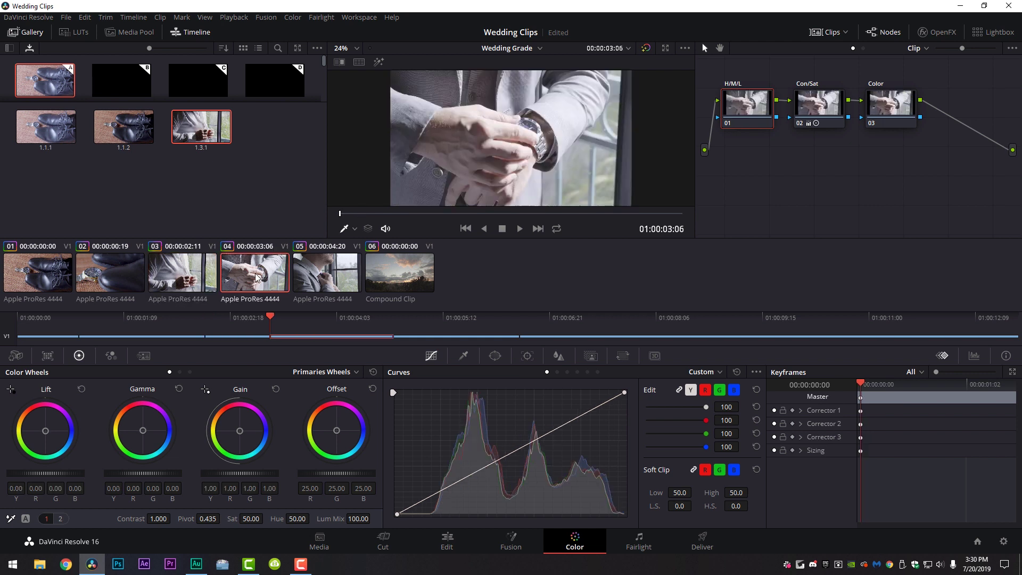
{"action": "right_click", "coordinate": [201, 131]}
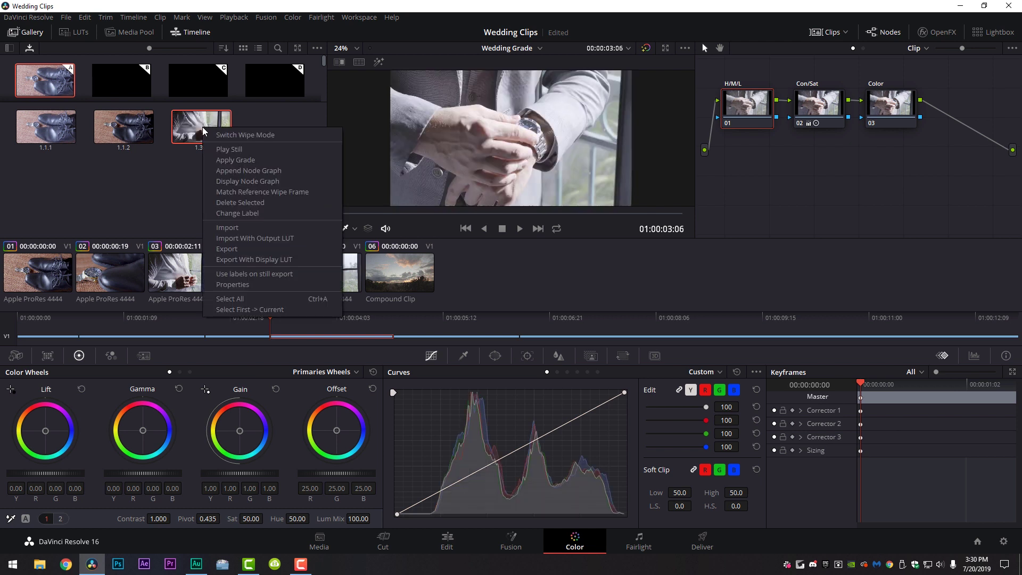
{"action": "left_click", "coordinate": [241, 160]}
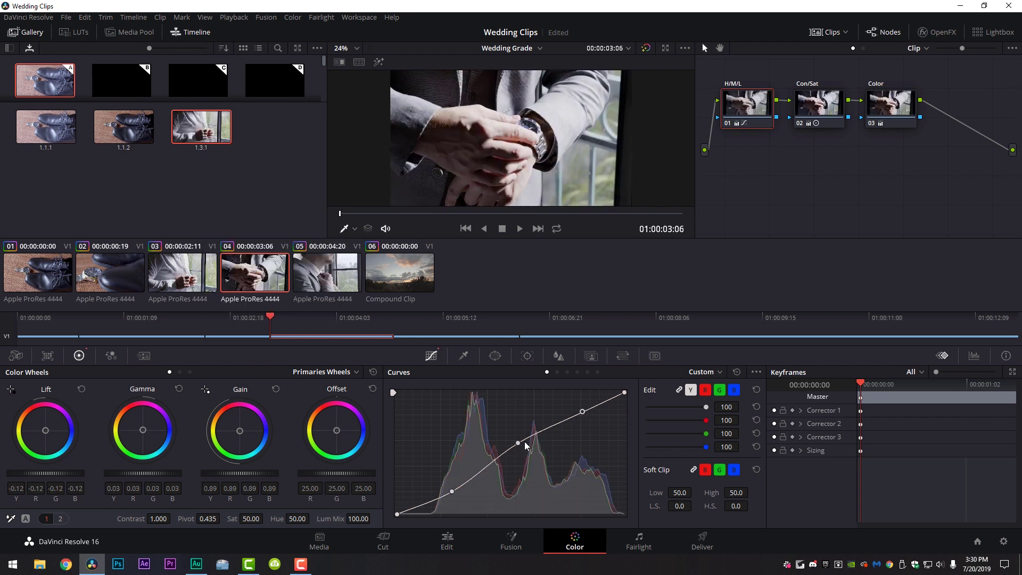
{"action": "left_click_drag", "start_coordinate": [517, 443], "coordinate": [525, 463]}
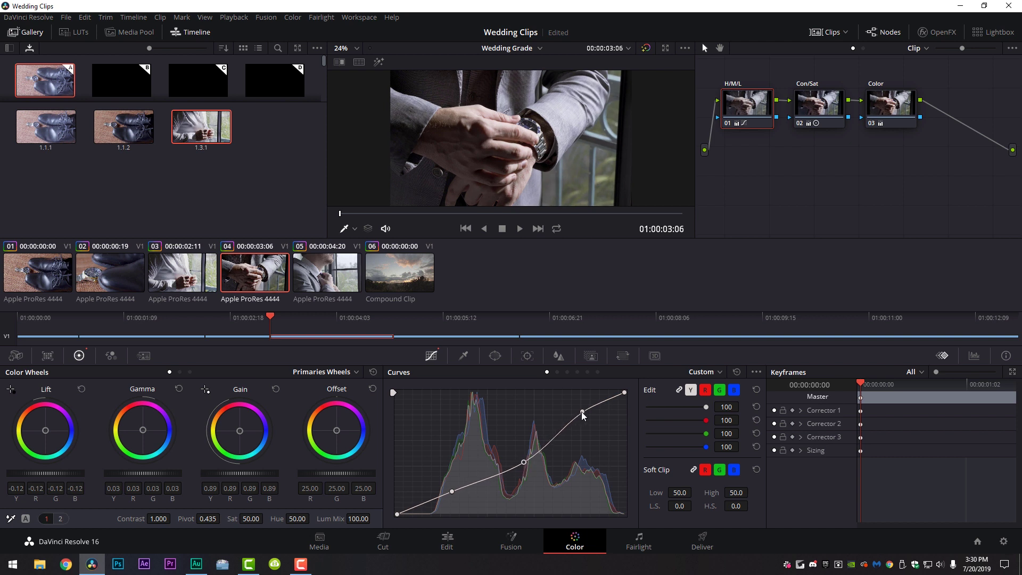
{"action": "right_click", "coordinate": [475, 172]}
{"action": "left_click", "coordinate": [515, 180]}
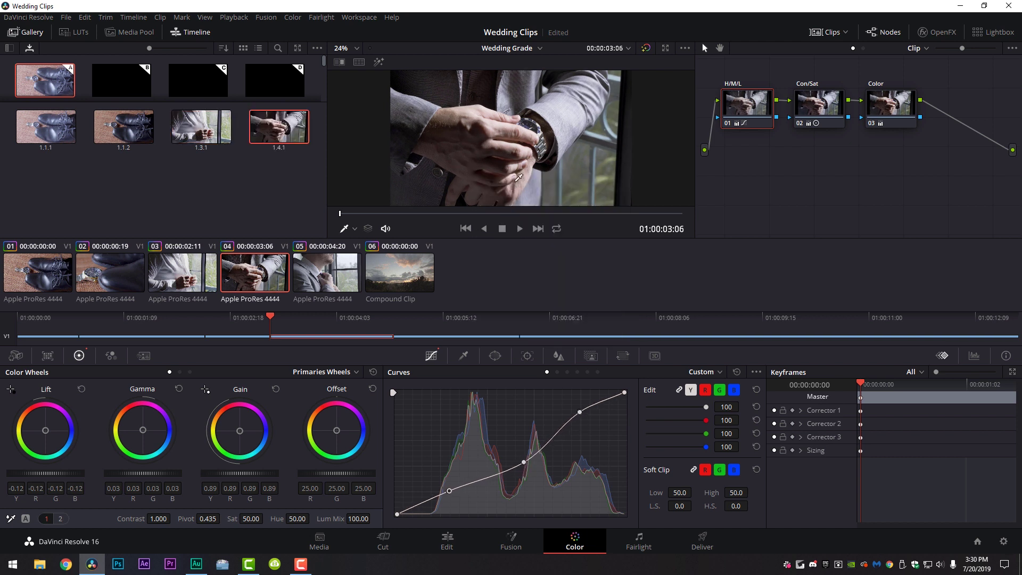
{"action": "left_click", "coordinate": [334, 274]}
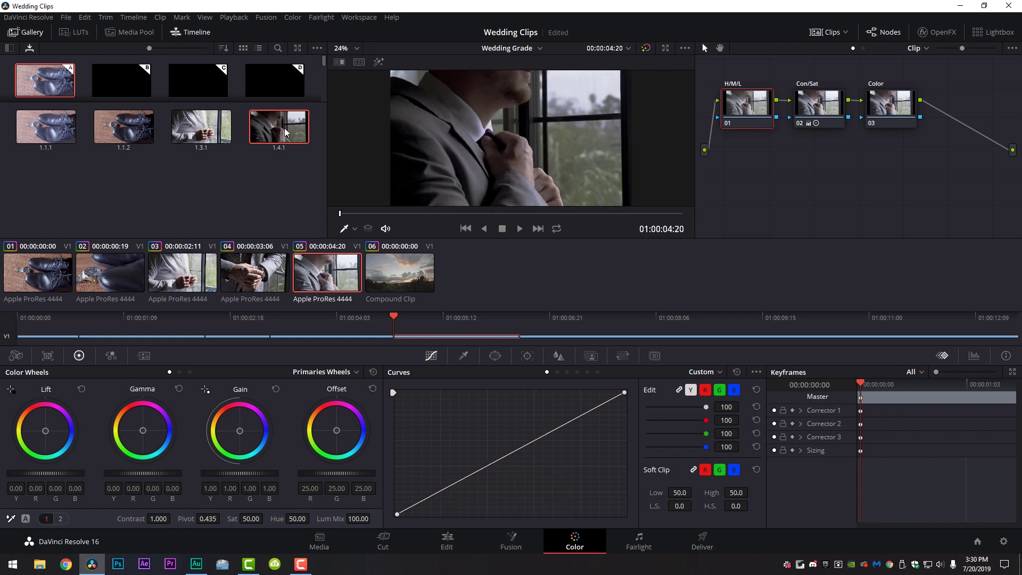
- Apply still 1.3.1's grade to the tie shot, nudge its midtone curve point, then select compound clip 06
{"action": "right_click", "coordinate": [210, 130]}
{"action": "left_click", "coordinate": [239, 159]}
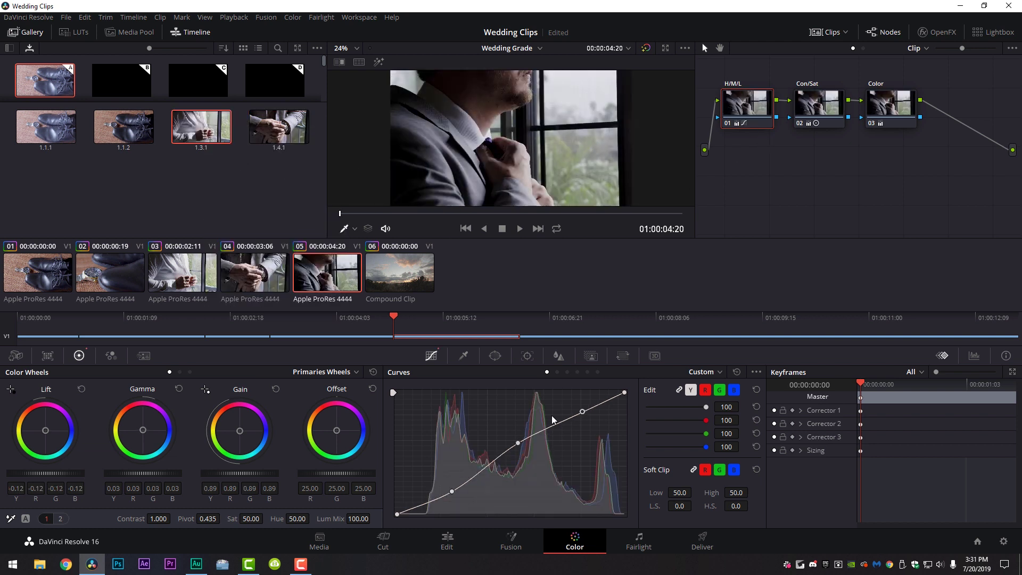
{"action": "left_click_drag", "start_coordinate": [515, 441], "coordinate": [517, 442]}
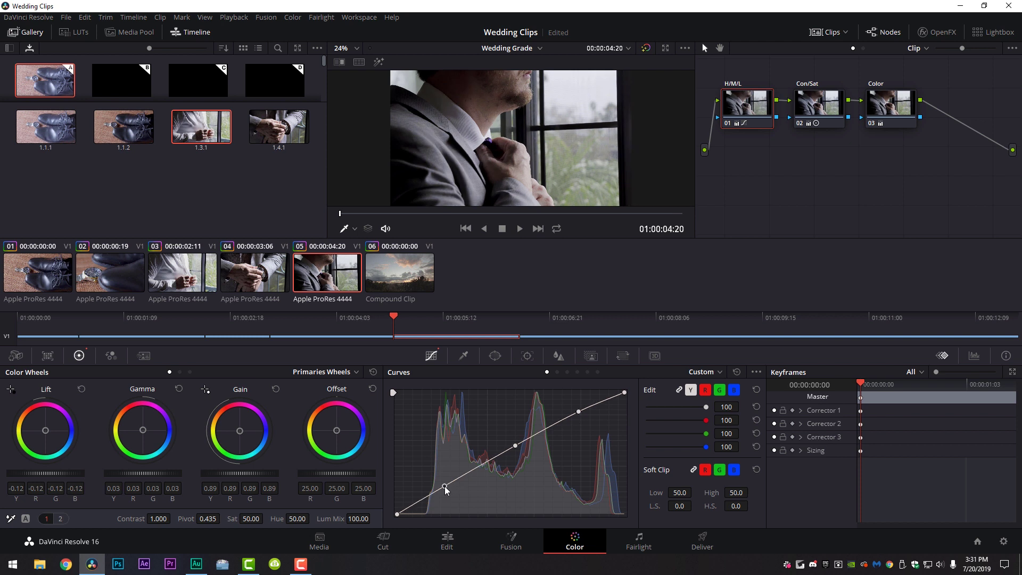
{"action": "left_click", "coordinate": [421, 280]}
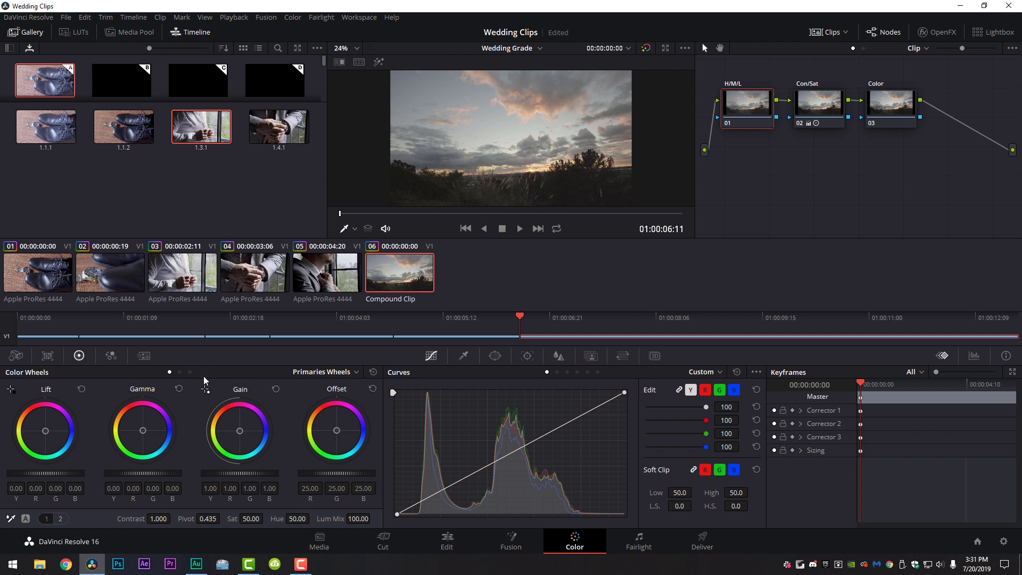
- On node 01 of the sunset clip, lower lift to -0.06 and raise gamma, check Con/Sat and Color nodes, then play it back
{"action": "left_click_drag", "start_coordinate": [67, 474], "coordinate": [57, 474]}
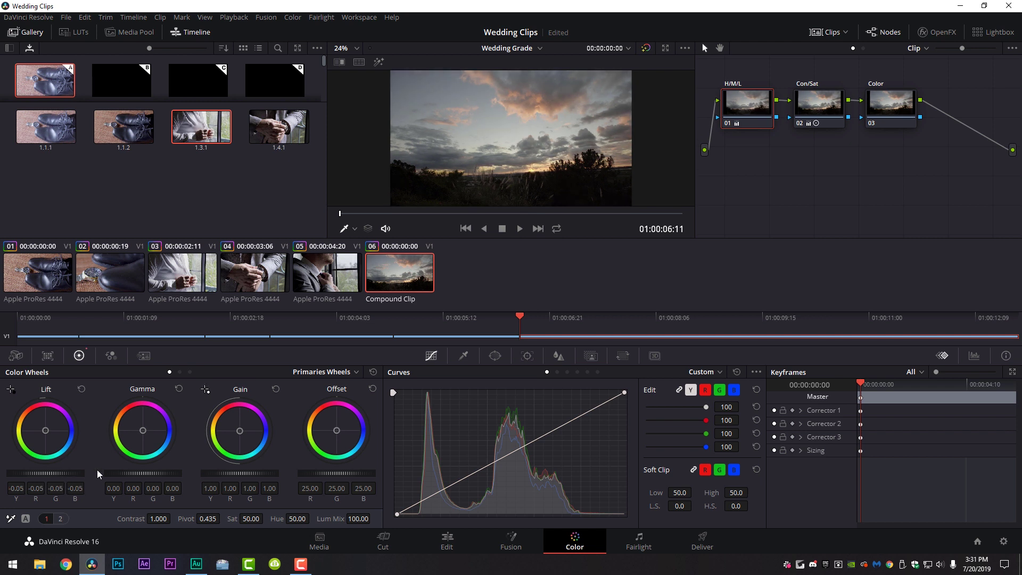
{"action": "left_click_drag", "start_coordinate": [148, 478], "coordinate": [234, 474]}
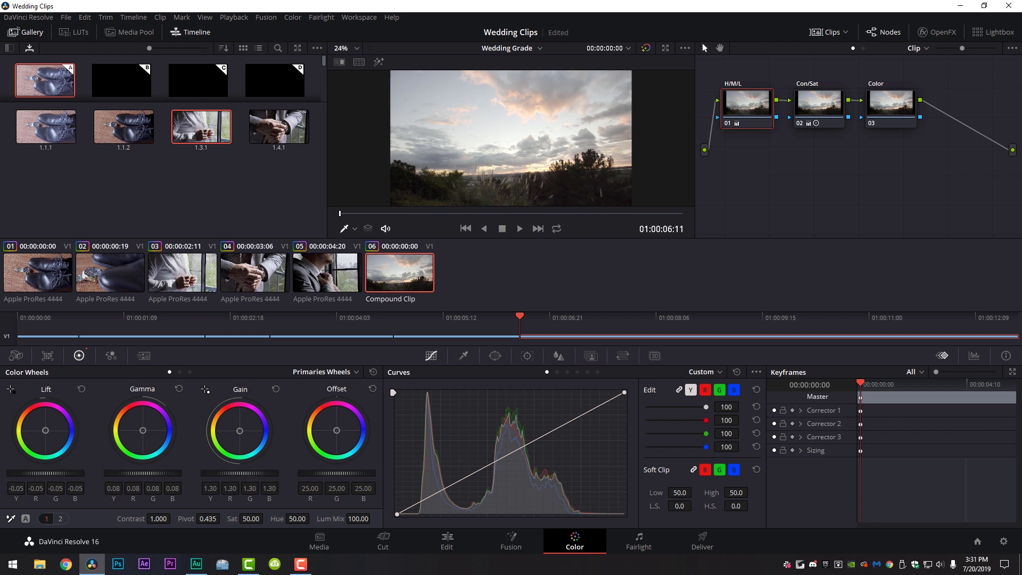
{"action": "left_click", "coordinate": [822, 105]}
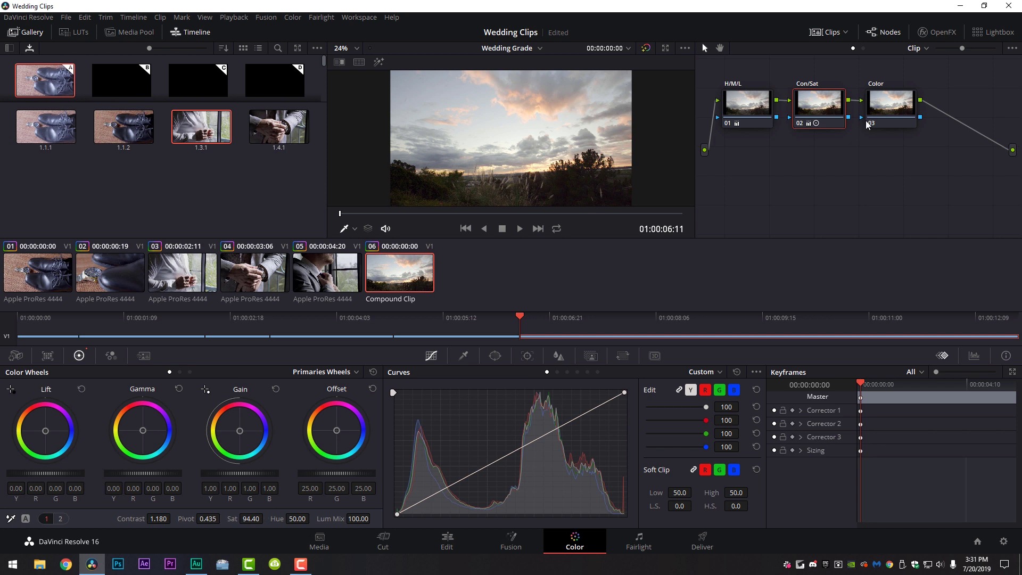
{"action": "left_click", "coordinate": [894, 103]}
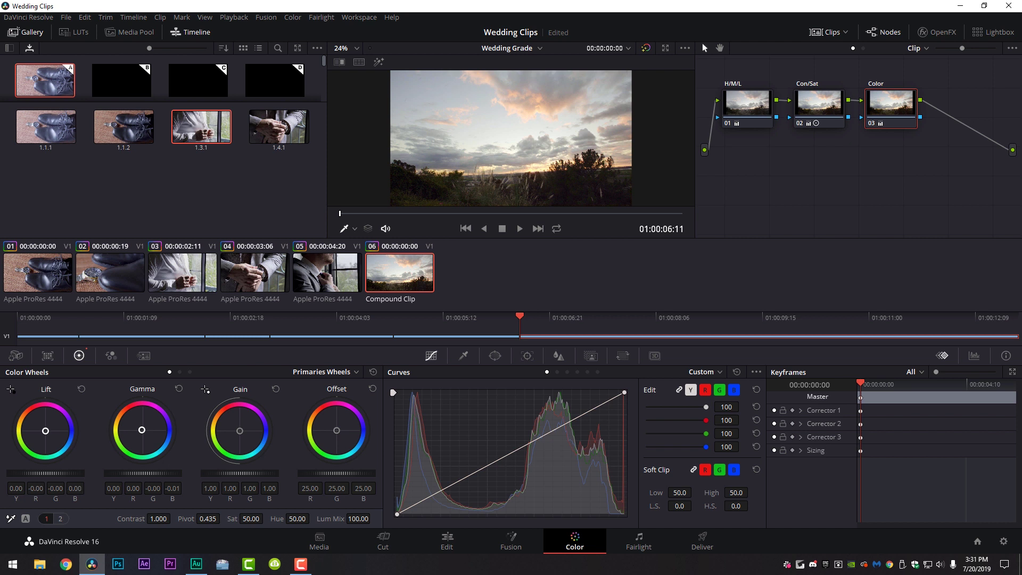
{"action": "key", "text": "space"}
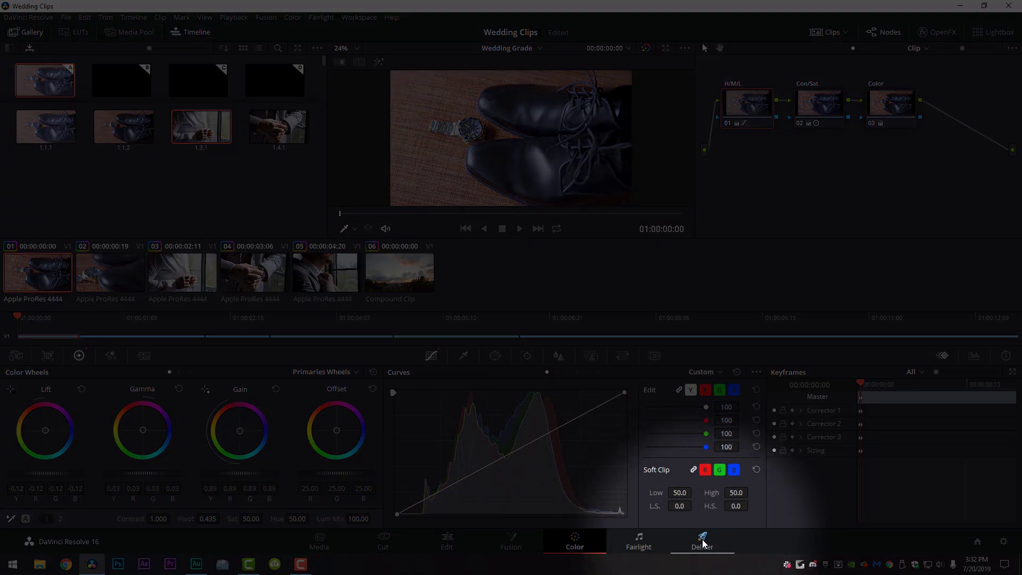
- Set the render location to the output subfolder inside LHTES_Davinci Resolve 16_2019-07-20 on Media (M:)
{"action": "left_click", "coordinate": [702, 542]}
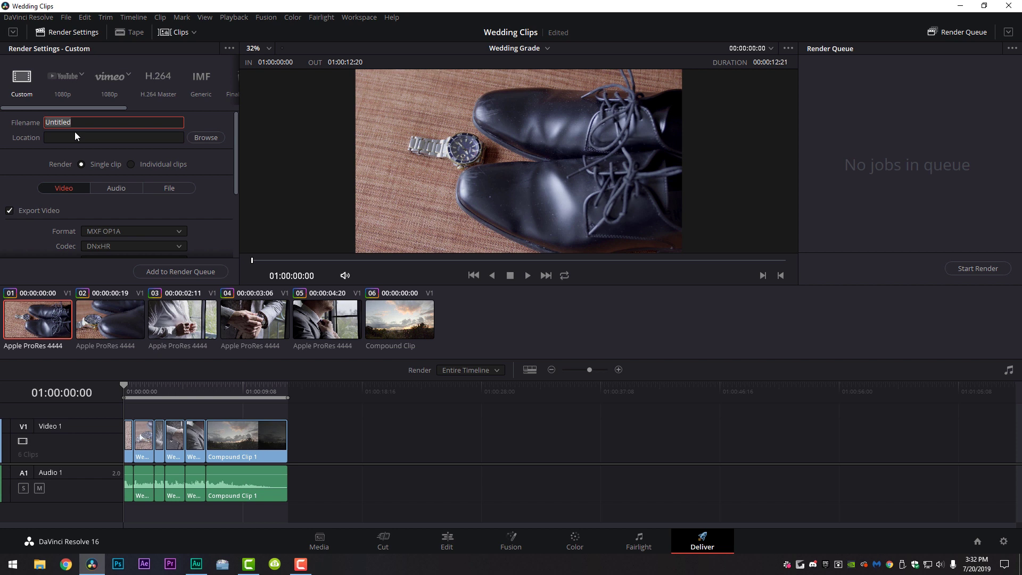
{"action": "left_click", "coordinate": [204, 138]}
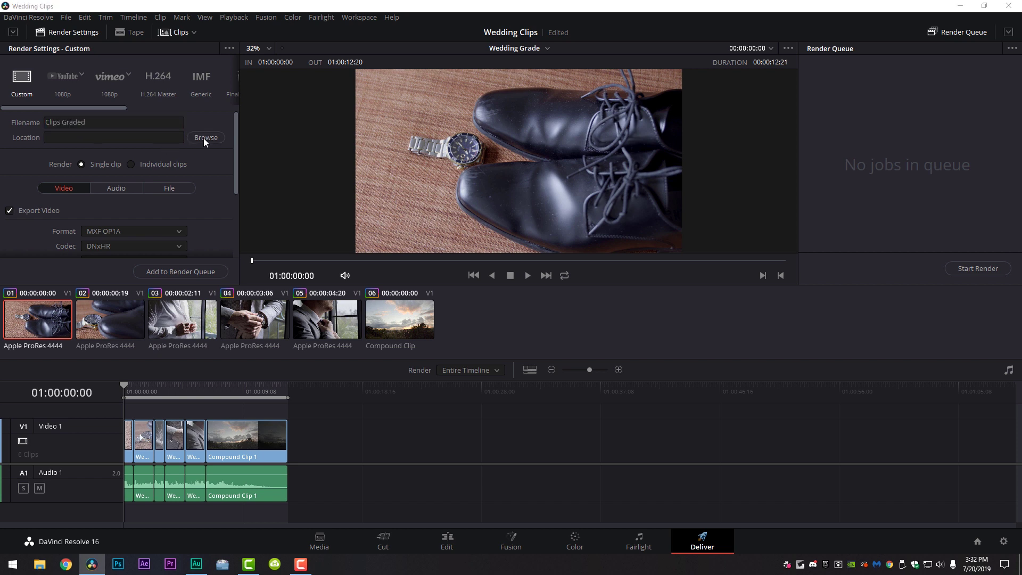
{"action": "left_click", "coordinate": [47, 202]}
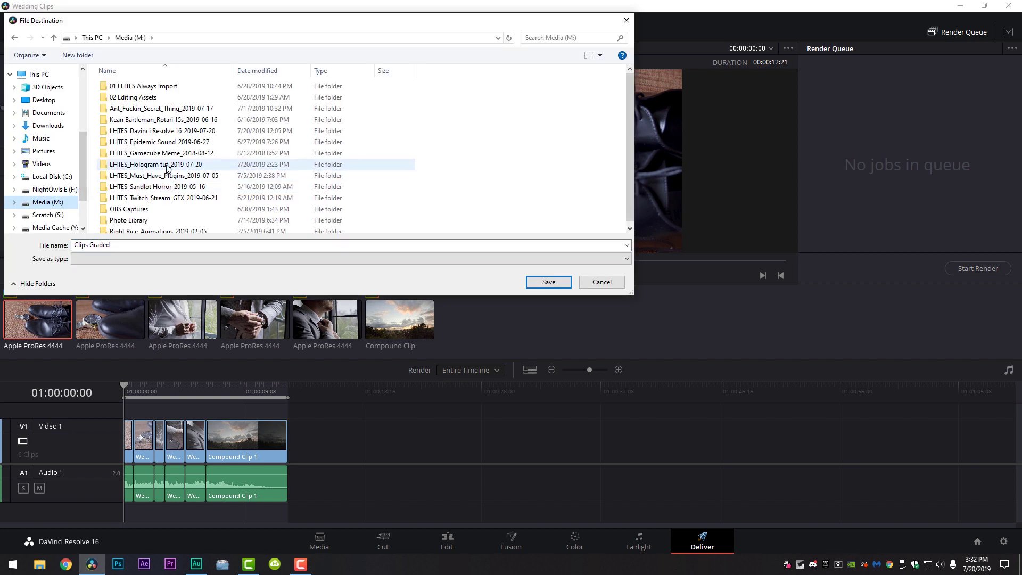
{"action": "double_click", "coordinate": [181, 131]}
{"action": "double_click", "coordinate": [140, 108]}
{"action": "key", "text": "Return"}
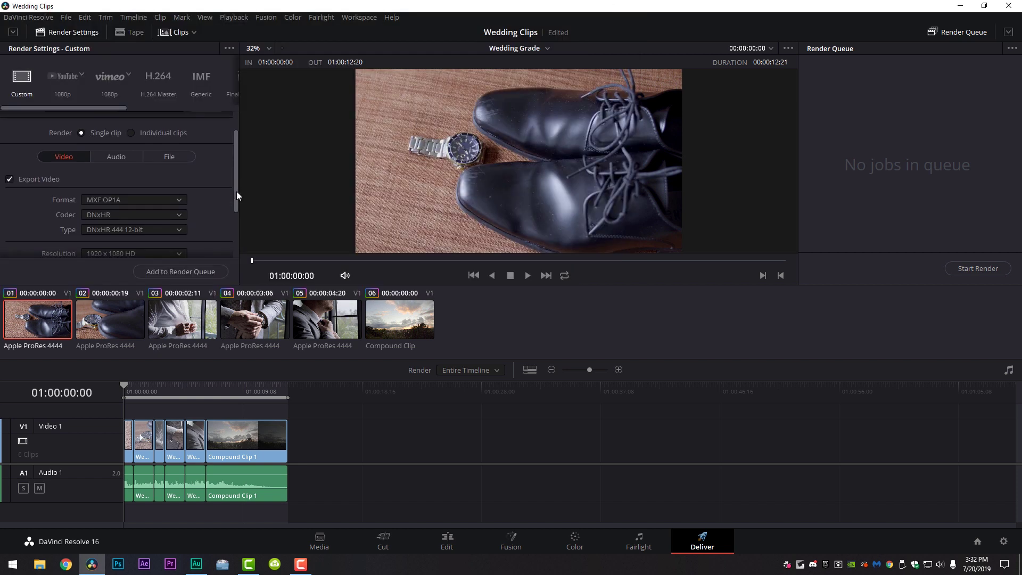
{"action": "left_click_drag", "start_coordinate": [236, 192], "coordinate": [238, 213]}
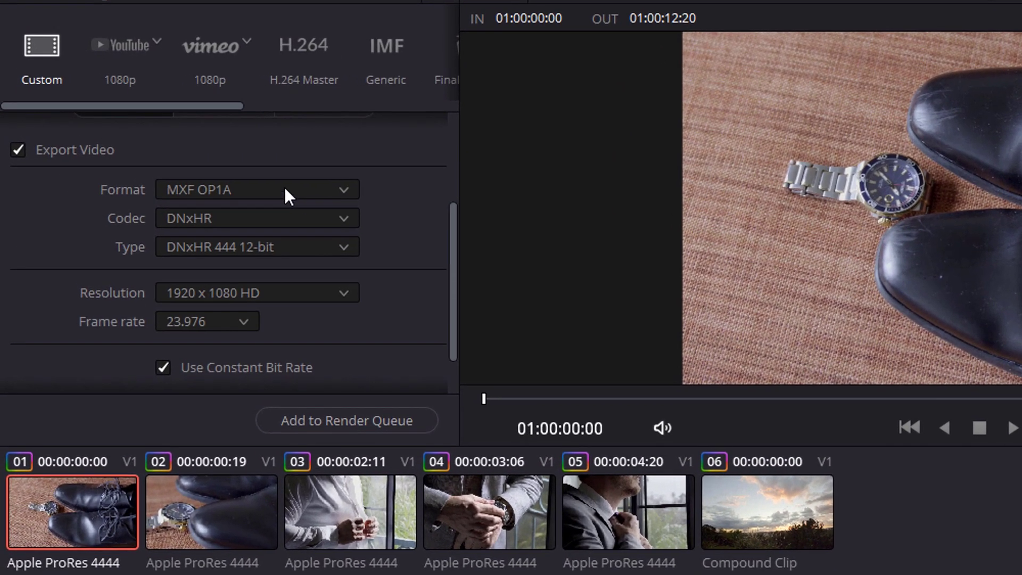
- Set the render format to QuickTime with the DNxHR codec
{"action": "left_click", "coordinate": [288, 196]}
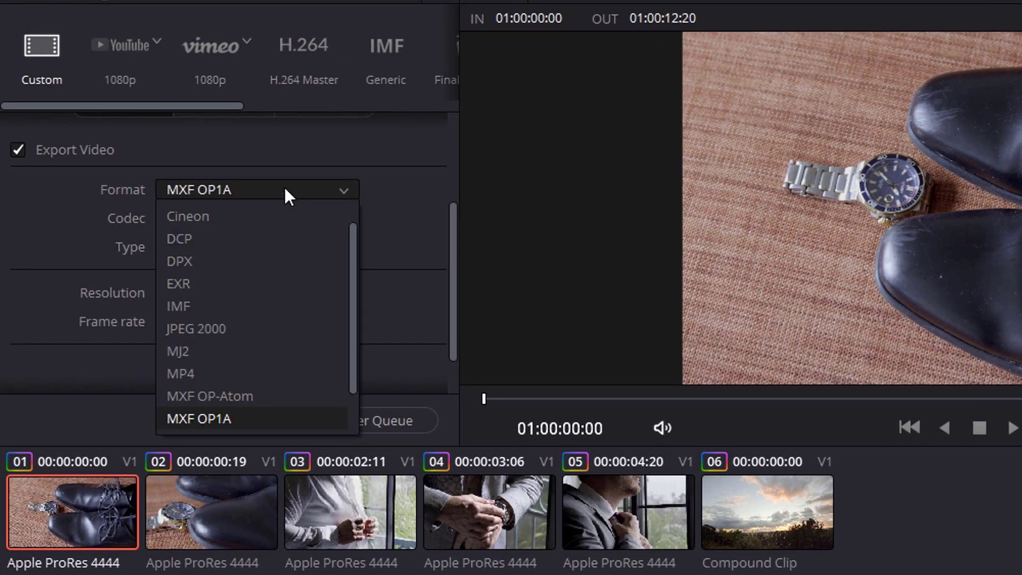
{"action": "scroll", "coordinate": [224, 372], "scroll_direction": "down", "scroll_amount": 1}
{"action": "left_click", "coordinate": [219, 395]}
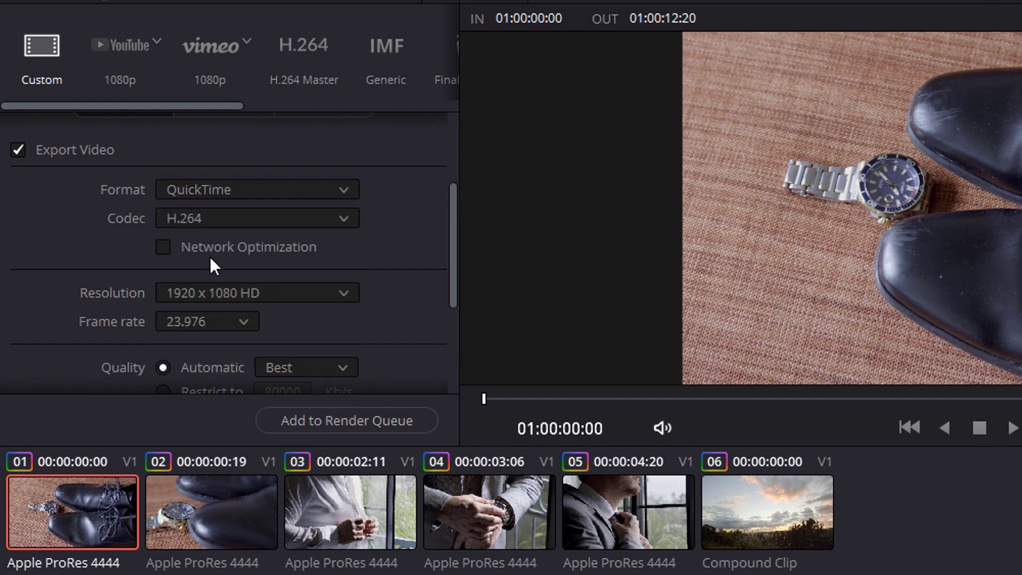
{"action": "left_click", "coordinate": [240, 219]}
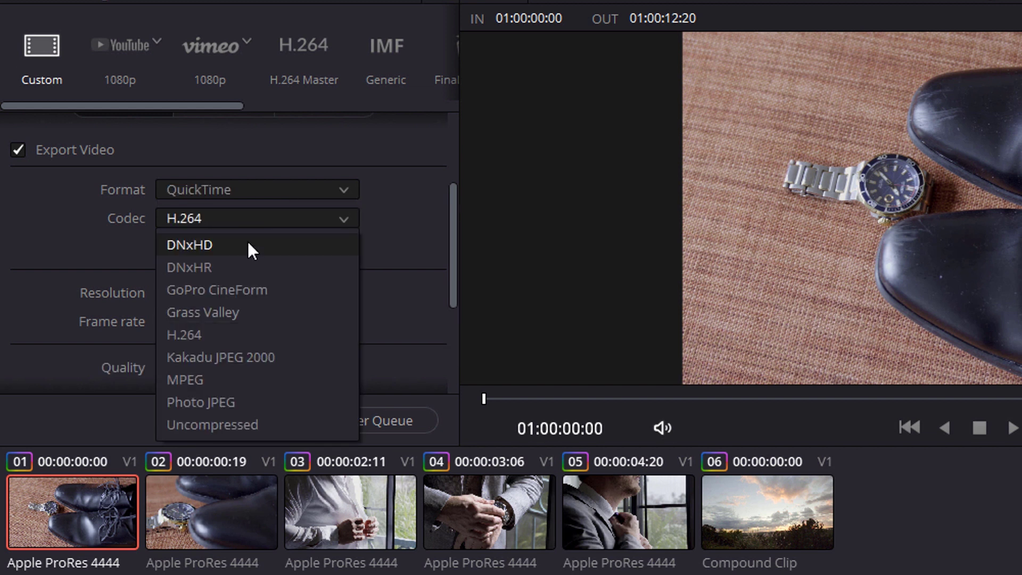
{"action": "left_click", "coordinate": [215, 270]}
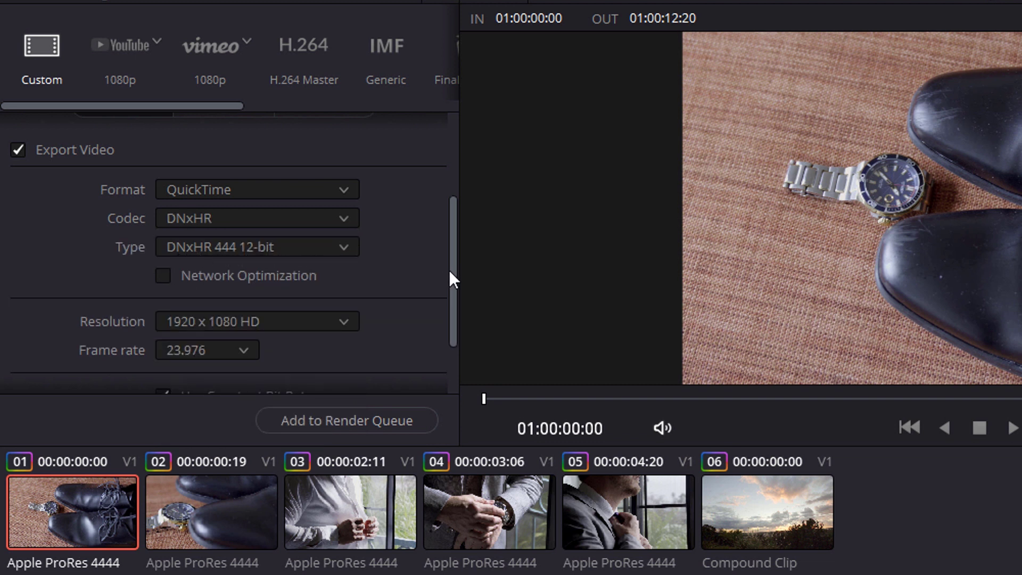
- Set resolution to 3840 x 2160 Ultra HD and data levels to Full in Advanced Settings
{"action": "scroll", "coordinate": [450, 273], "scroll_direction": "down", "scroll_amount": 1}
{"action": "left_click", "coordinate": [265, 272]}
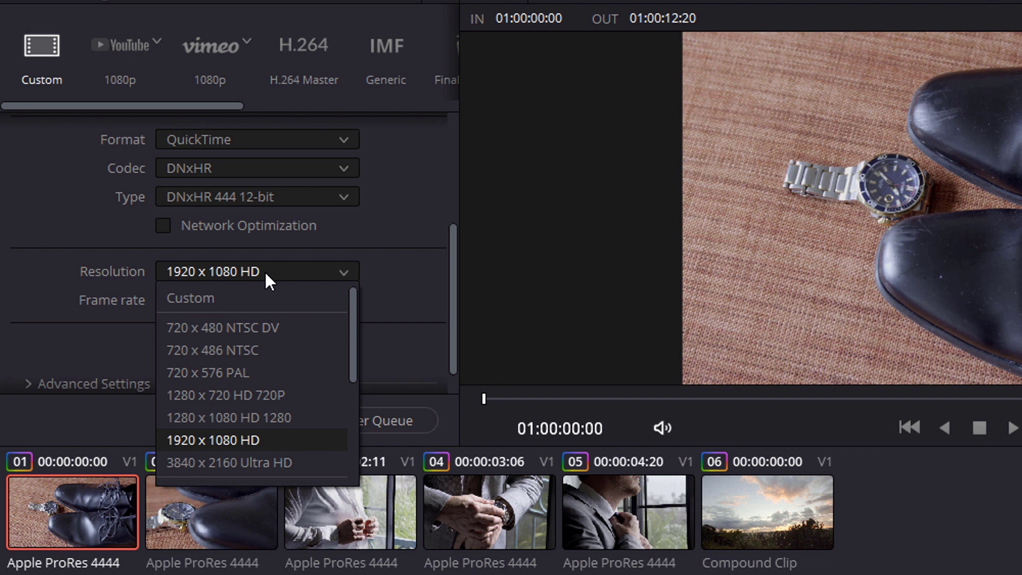
{"action": "left_click", "coordinate": [248, 462]}
{"action": "scroll", "coordinate": [453, 287], "scroll_direction": "down", "scroll_amount": 1}
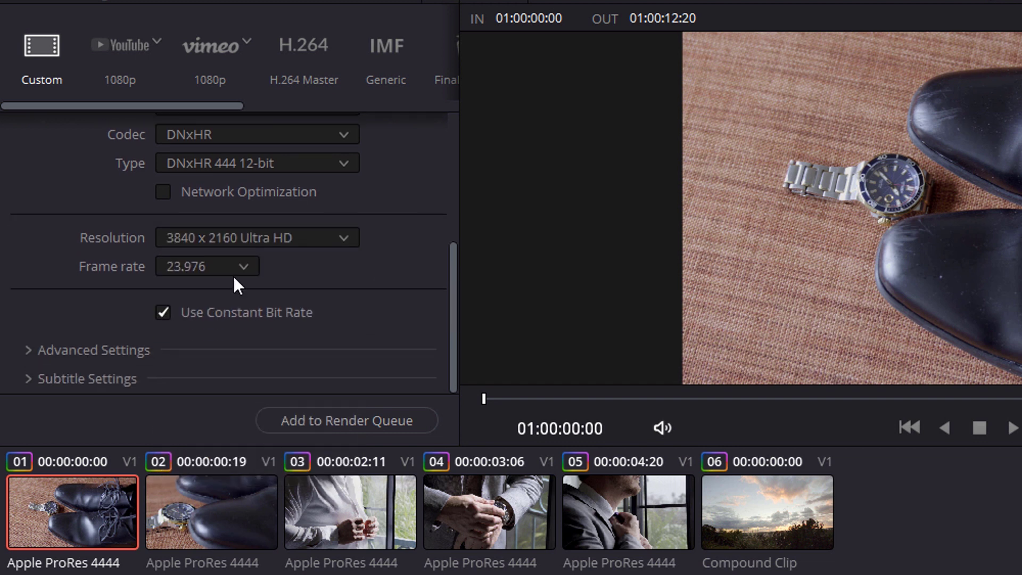
{"action": "left_click", "coordinate": [28, 350]}
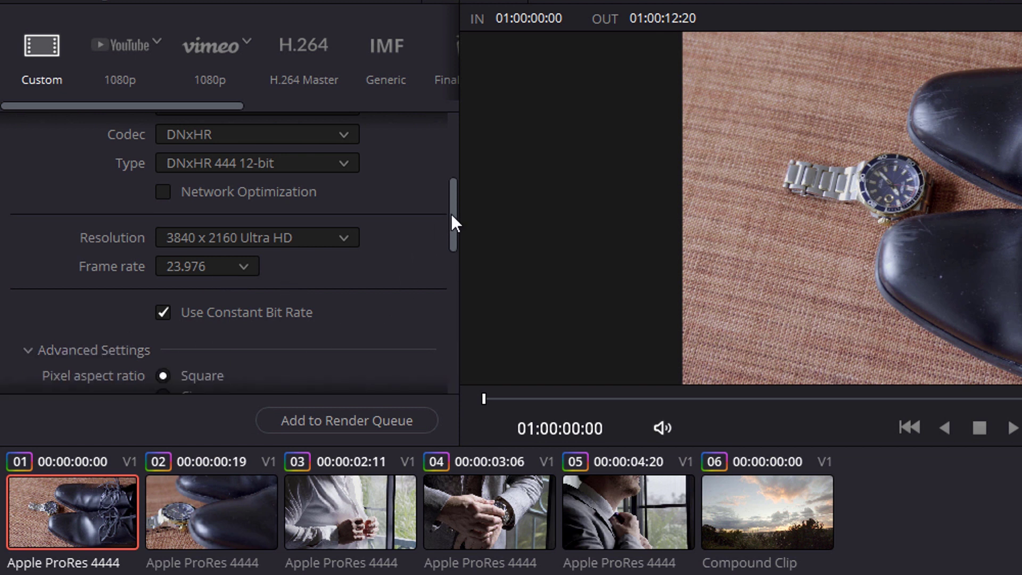
{"action": "left_click_drag", "start_coordinate": [451, 213], "coordinate": [451, 266]}
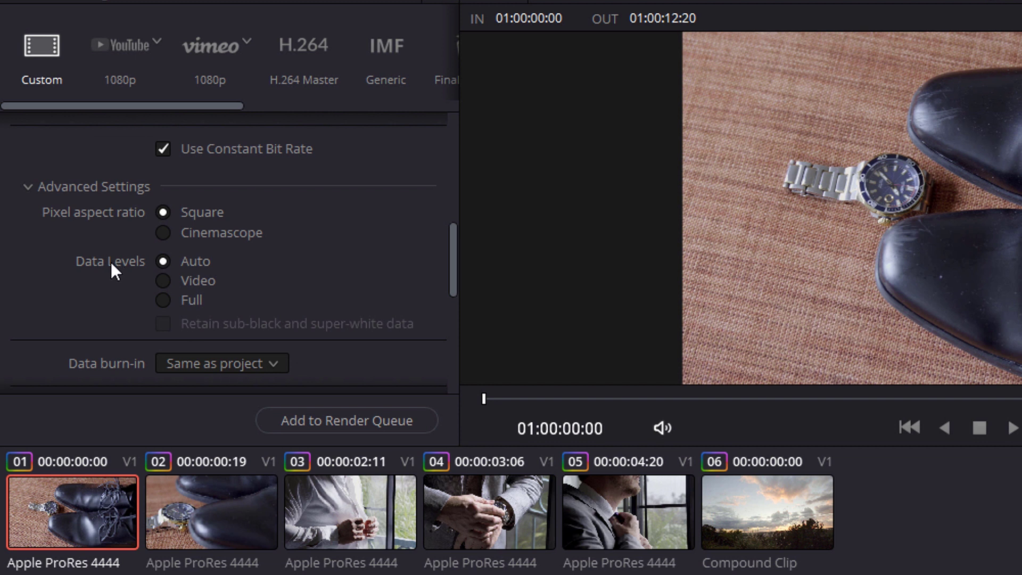
{"action": "left_click", "coordinate": [160, 301]}
{"action": "left_click_drag", "start_coordinate": [452, 257], "coordinate": [446, 149]}
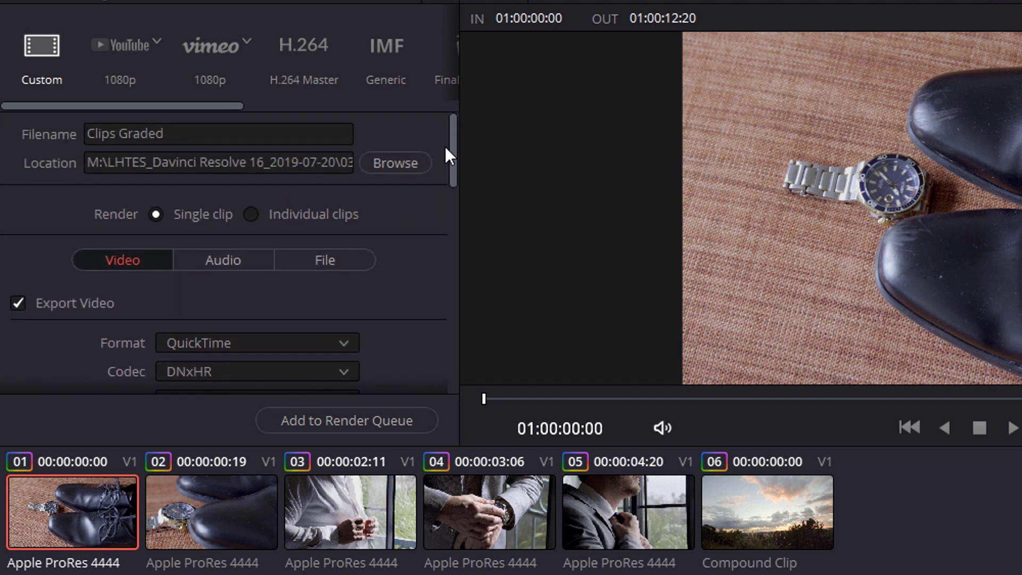
- Queue and render Clips Graded.mov, save the project with Ctrl+S, and close DaVinci Resolve
{"action": "left_click", "coordinate": [326, 258]}
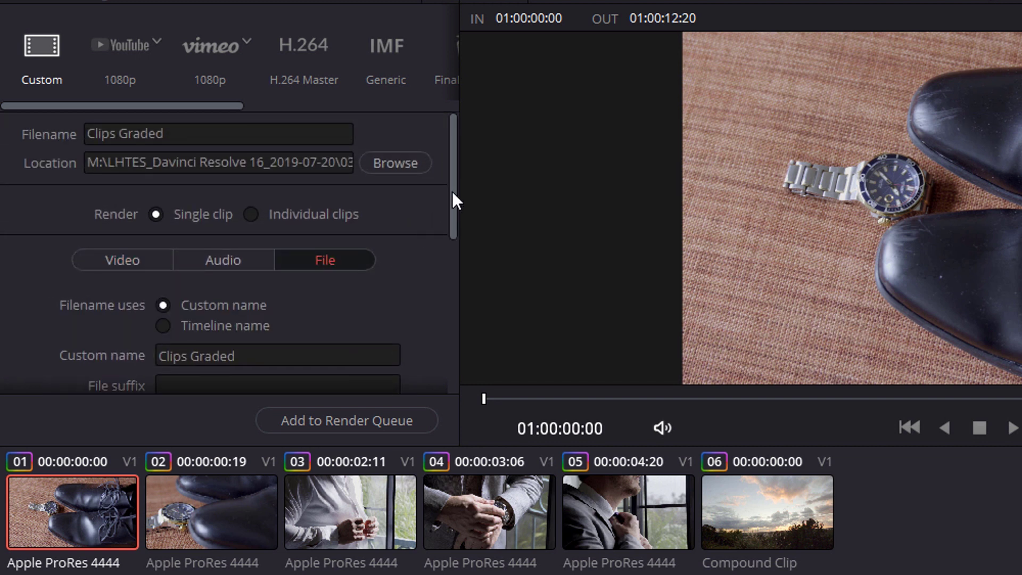
{"action": "left_click_drag", "start_coordinate": [453, 194], "coordinate": [431, 296]}
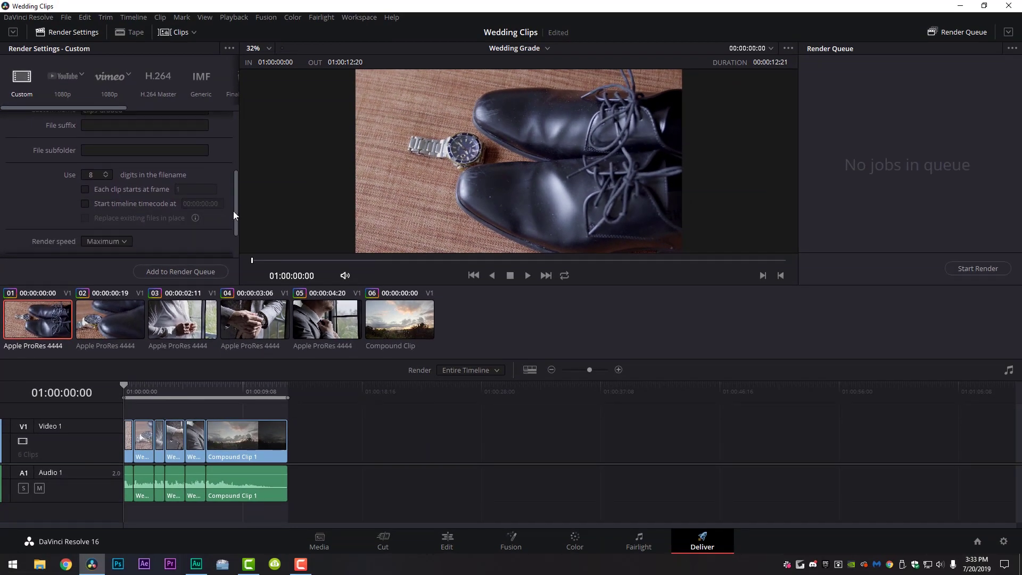
{"action": "left_click", "coordinate": [181, 271]}
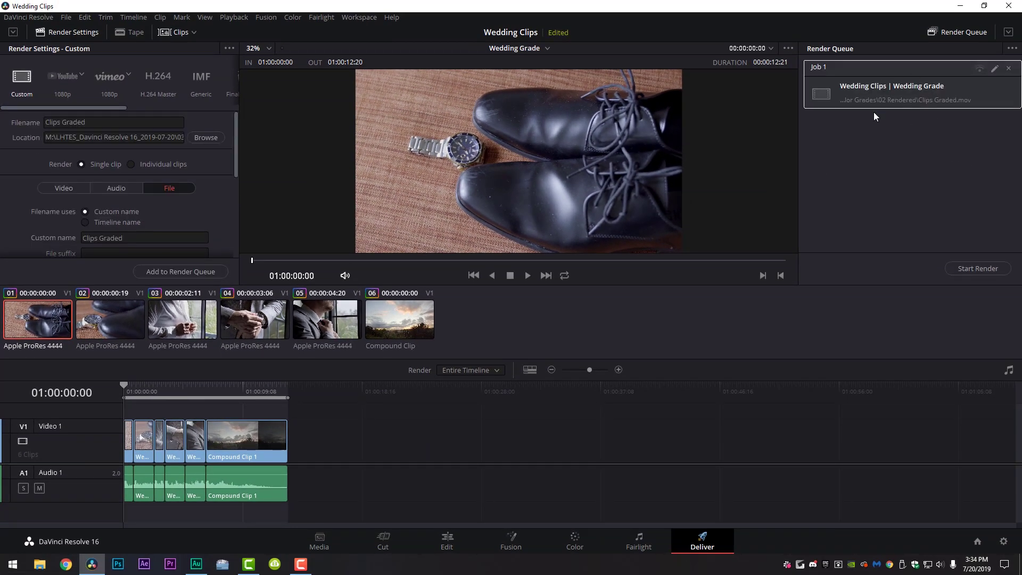
{"action": "left_click", "coordinate": [977, 269]}
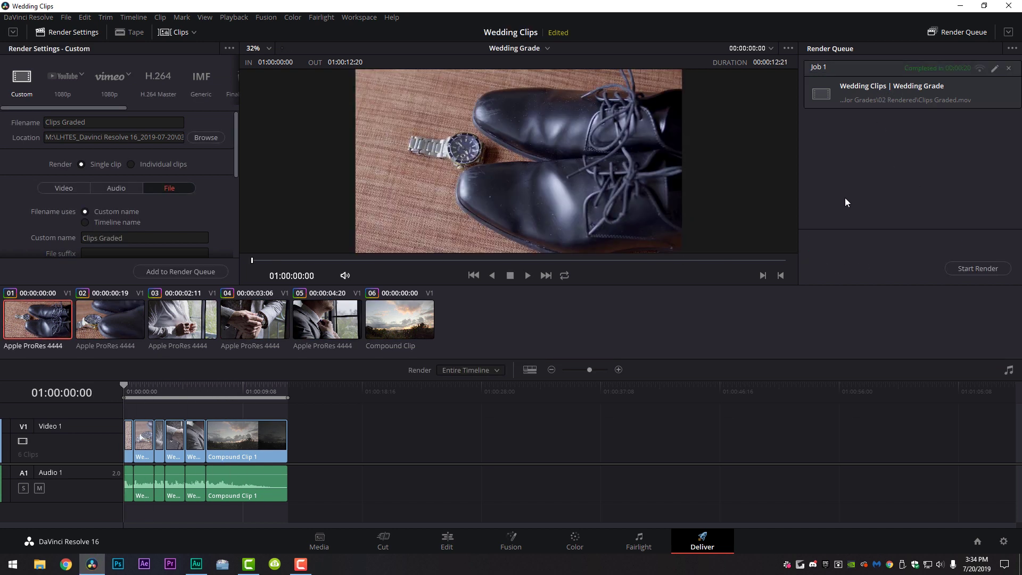
{"action": "key", "text": "ctrl+s"}
{"action": "left_click", "coordinate": [1010, 8]}
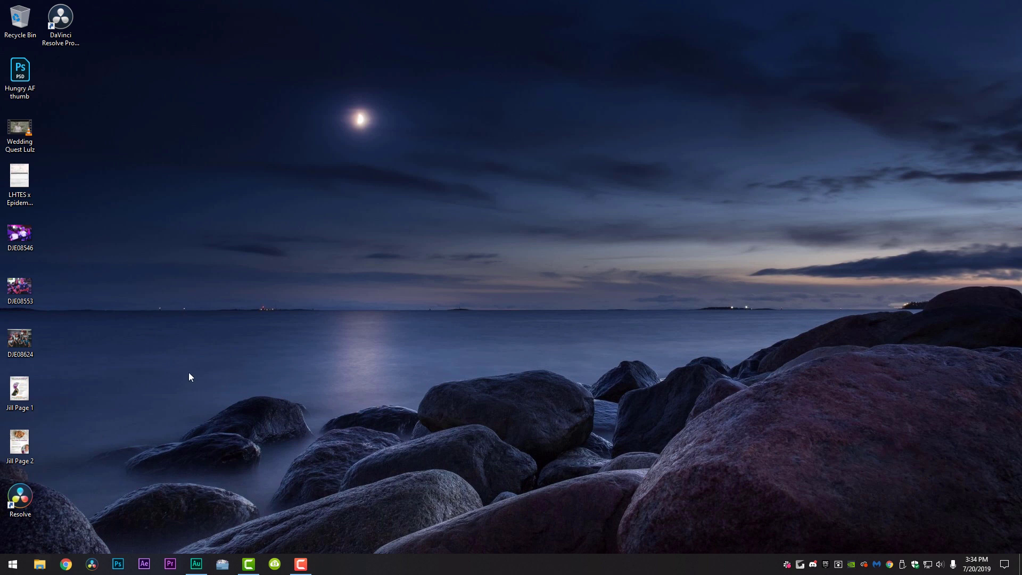
- In File Explorer, browse Media (M:) to the 02 Rendered folder and play the rendered video
{"action": "key", "text": "super+e"}
{"action": "scroll", "coordinate": [292, 410], "scroll_direction": "down", "scroll_amount": 1}
{"action": "left_click", "coordinate": [277, 389]}
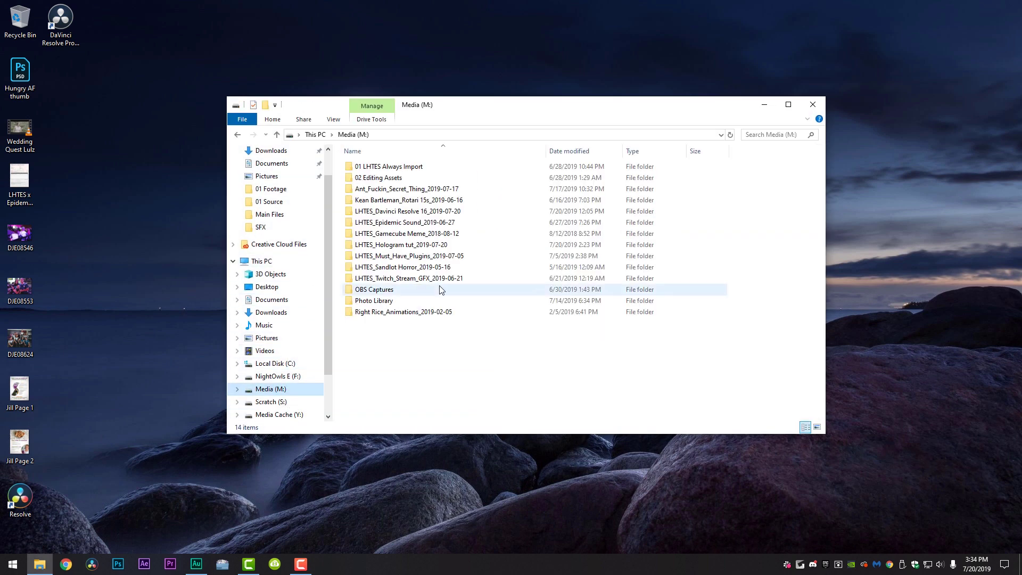
{"action": "double_click", "coordinate": [354, 154]}
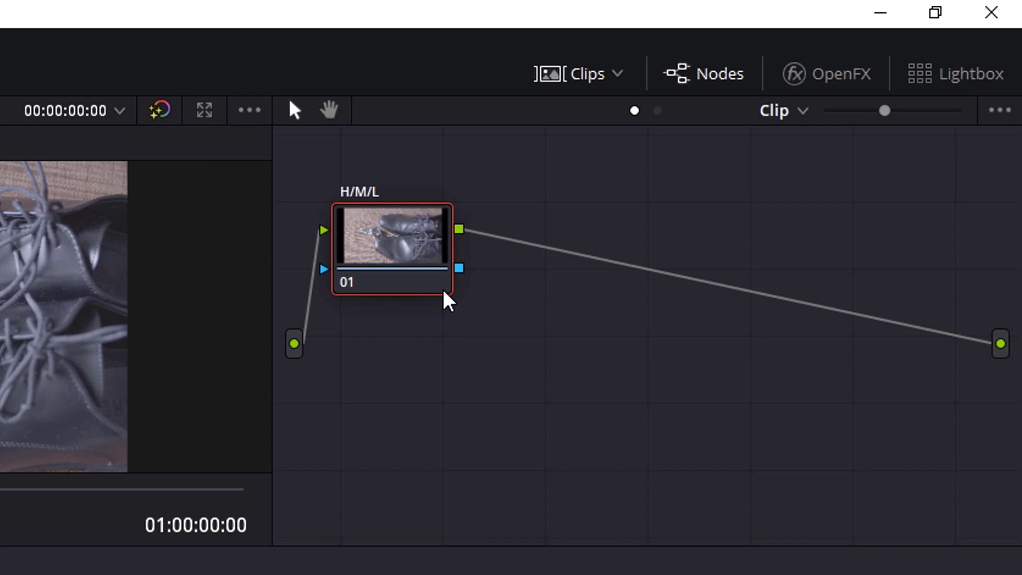
- Add two serial nodes after H/M/L for Con/Sat and Color, then check clips 05 and 06
{"action": "key", "text": "alt+s"}
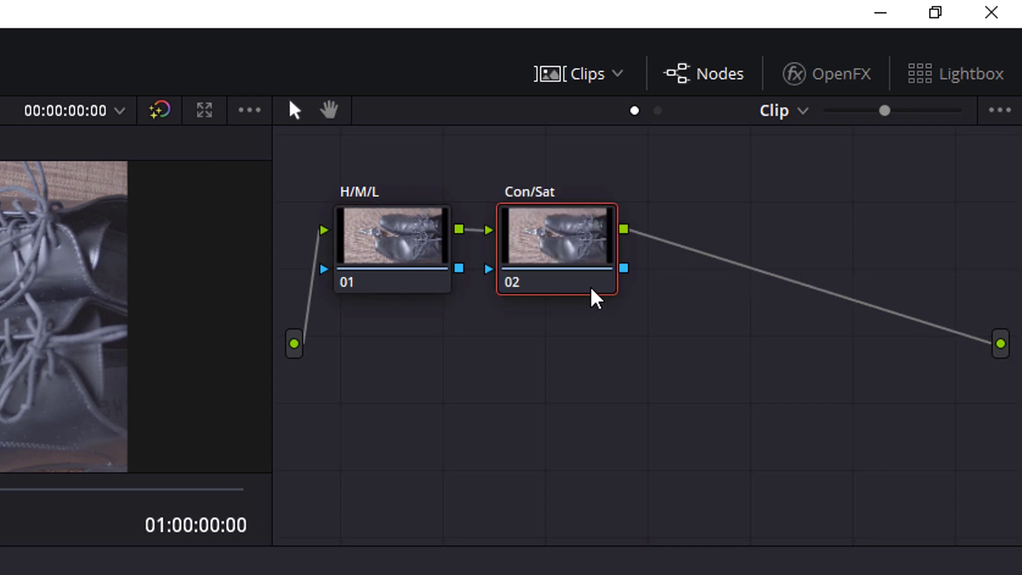
{"action": "key", "text": "alt+s"}
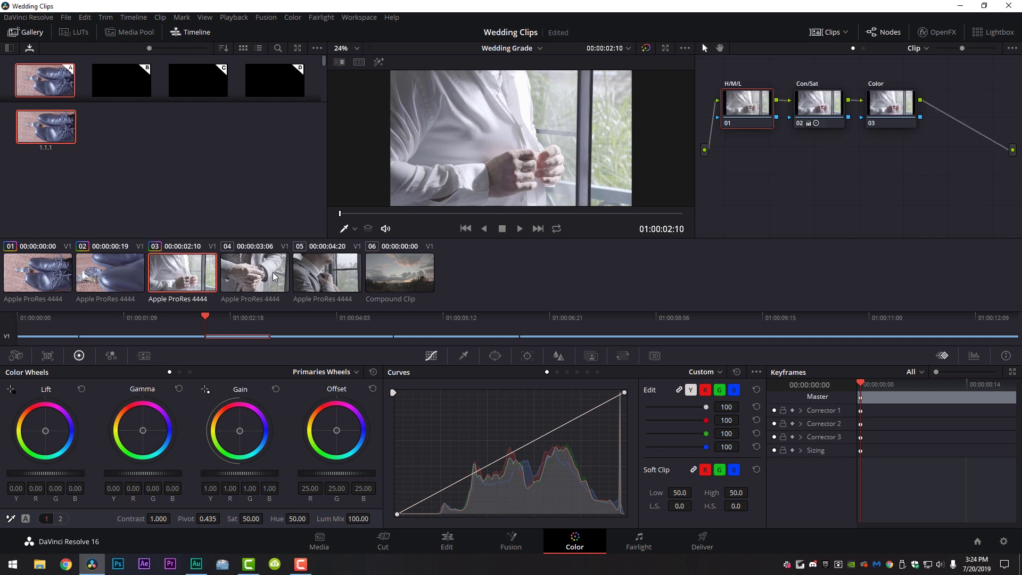
{"action": "left_click", "coordinate": [327, 272]}
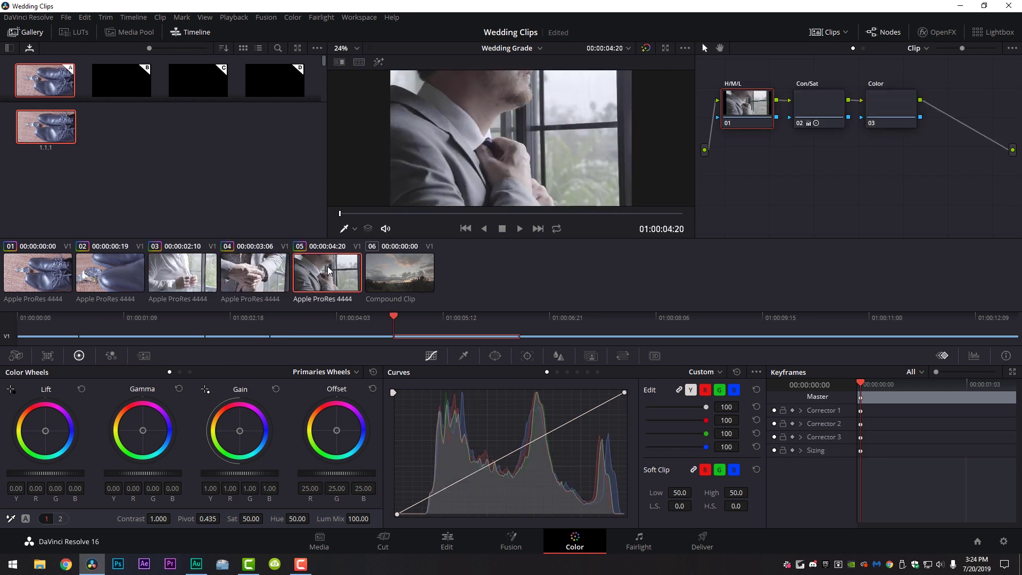
{"action": "left_click", "coordinate": [403, 272]}
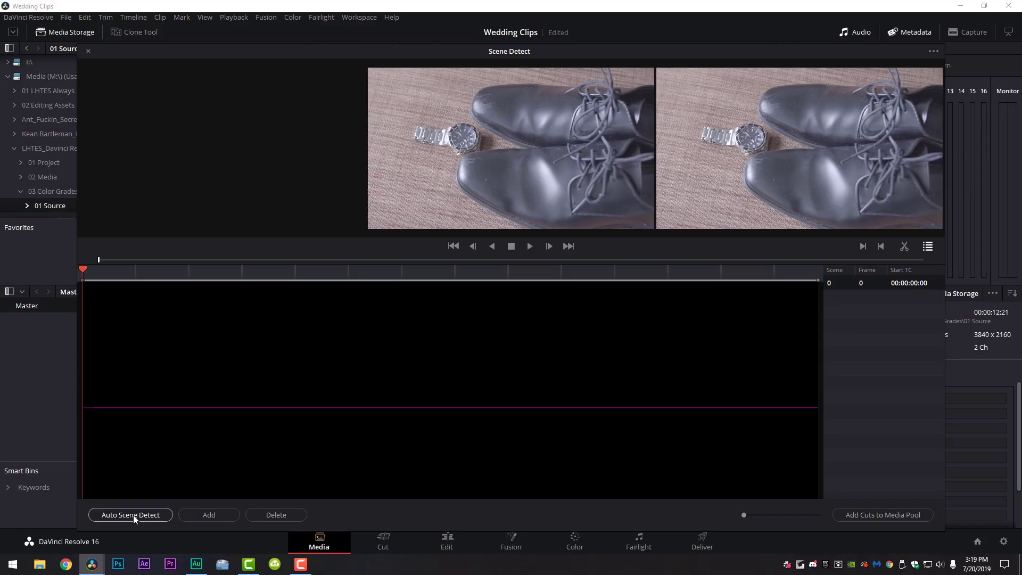
- Auto-detect the scene cuts, add them to the Media Pool as clips, and scrub the timeline
{"action": "left_click", "coordinate": [133, 515]}
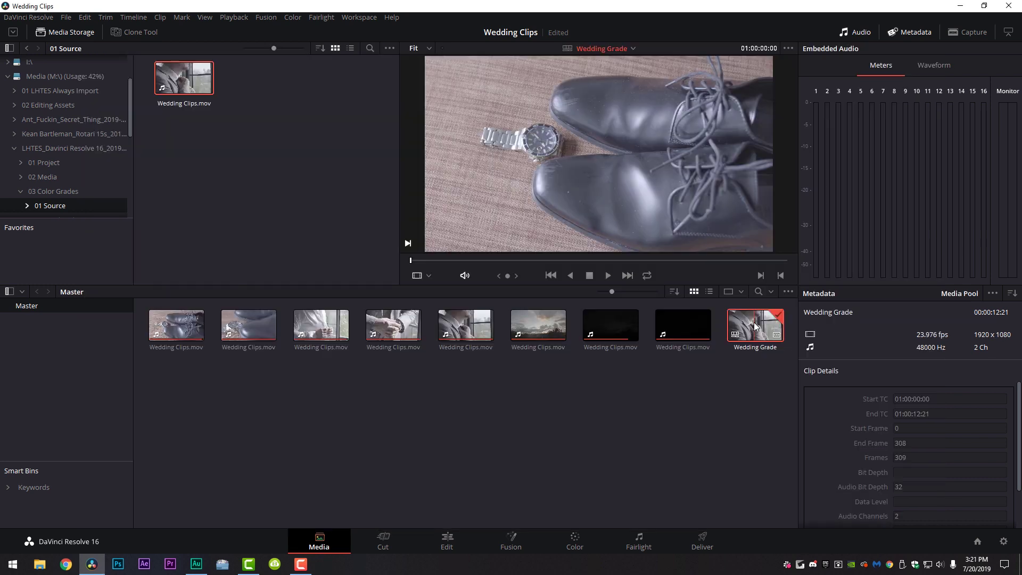
{"action": "key", "text": "shift+4"}
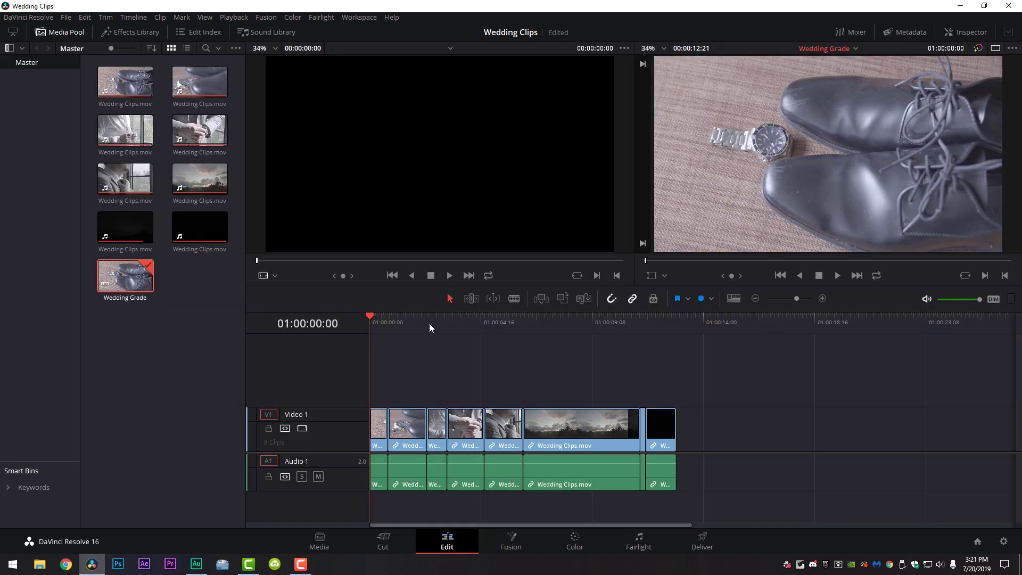
{"action": "left_click_drag", "start_coordinate": [371, 315], "coordinate": [410, 318]}
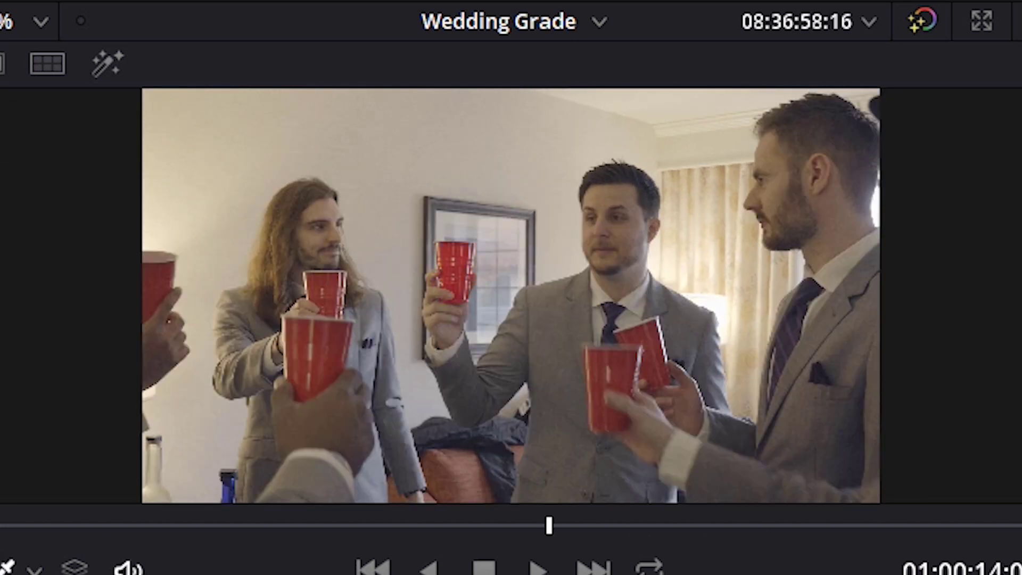
- Scrub through the party shot to review the centre cup now recoloured purple
{"action": "left_click_drag", "start_coordinate": [549, 526], "coordinate": [624, 526]}
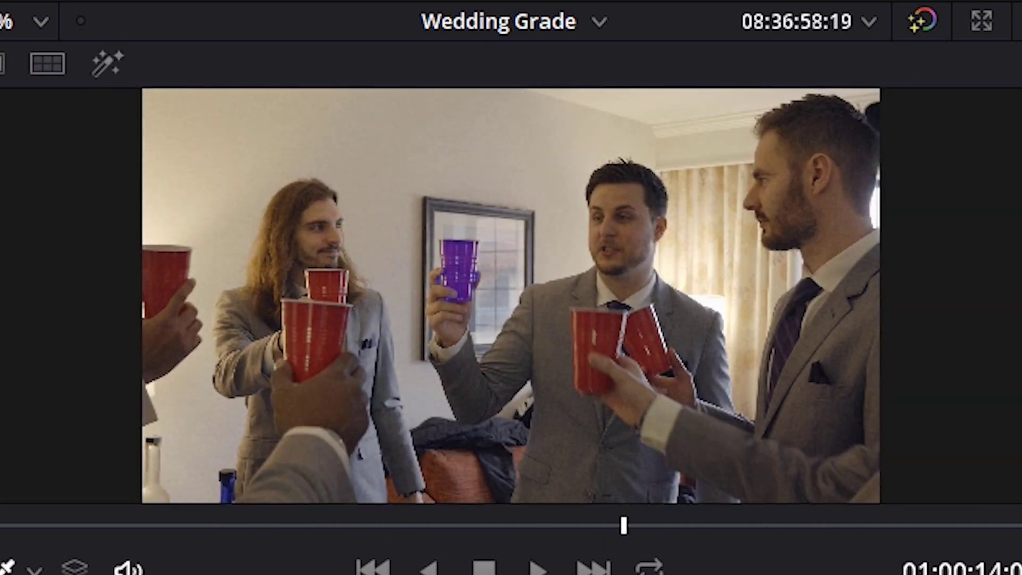